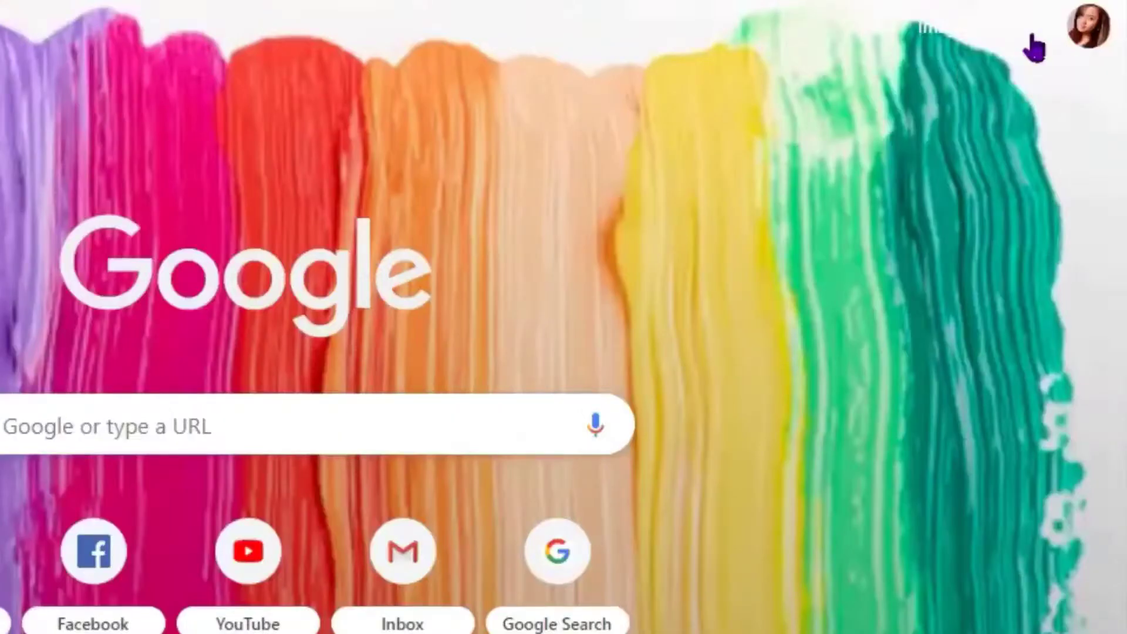
Open Google Slides from the Google apps and start a new blank presentation
click(1066, 87)
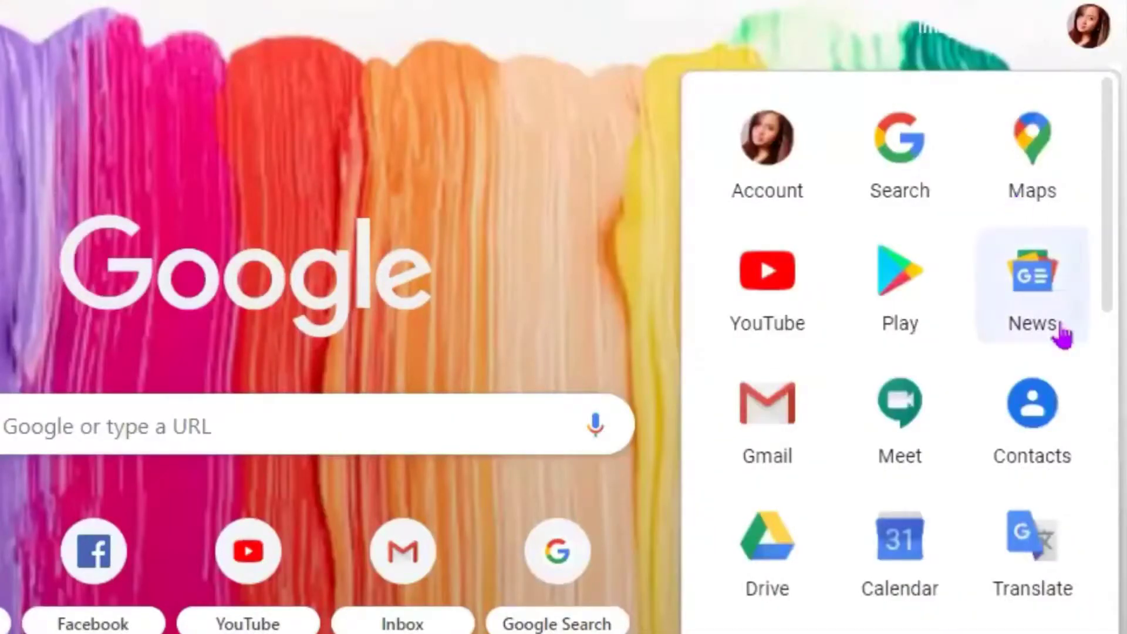
scroll(1063, 335, down, 5)
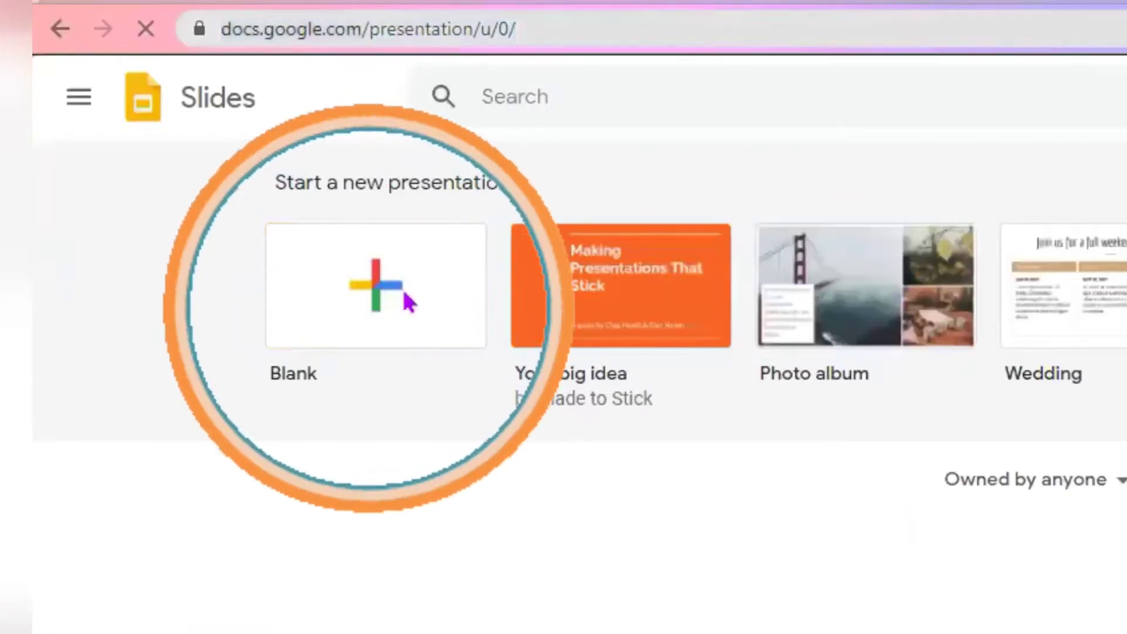
click(402, 345)
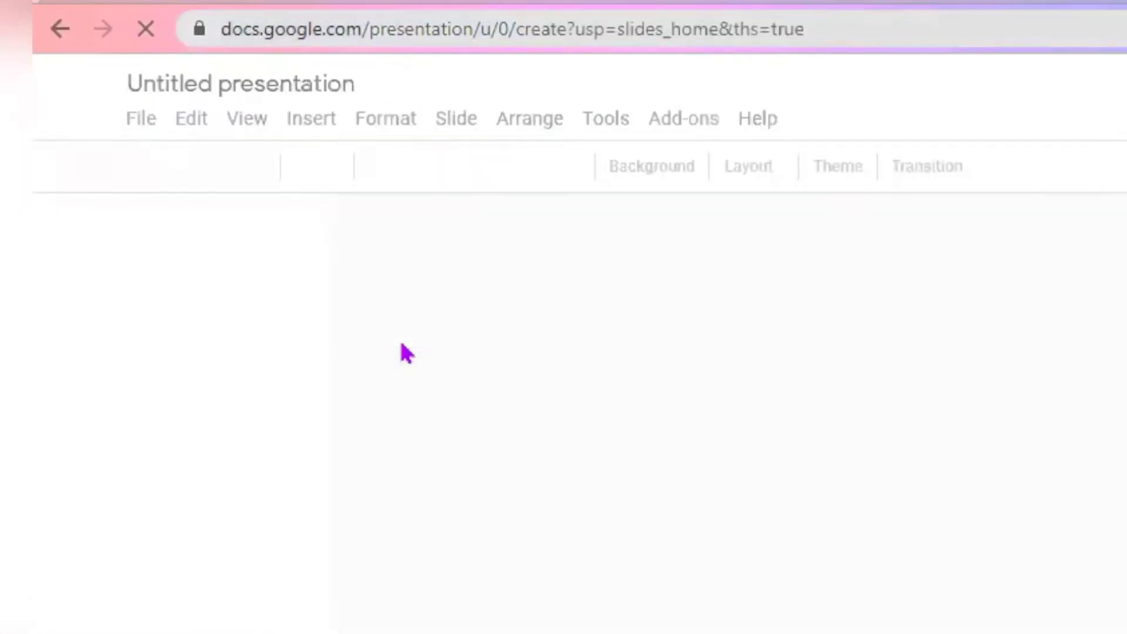
Delete the title and subtitle placeholders from the first slide
click(600, 212)
key(Delete)
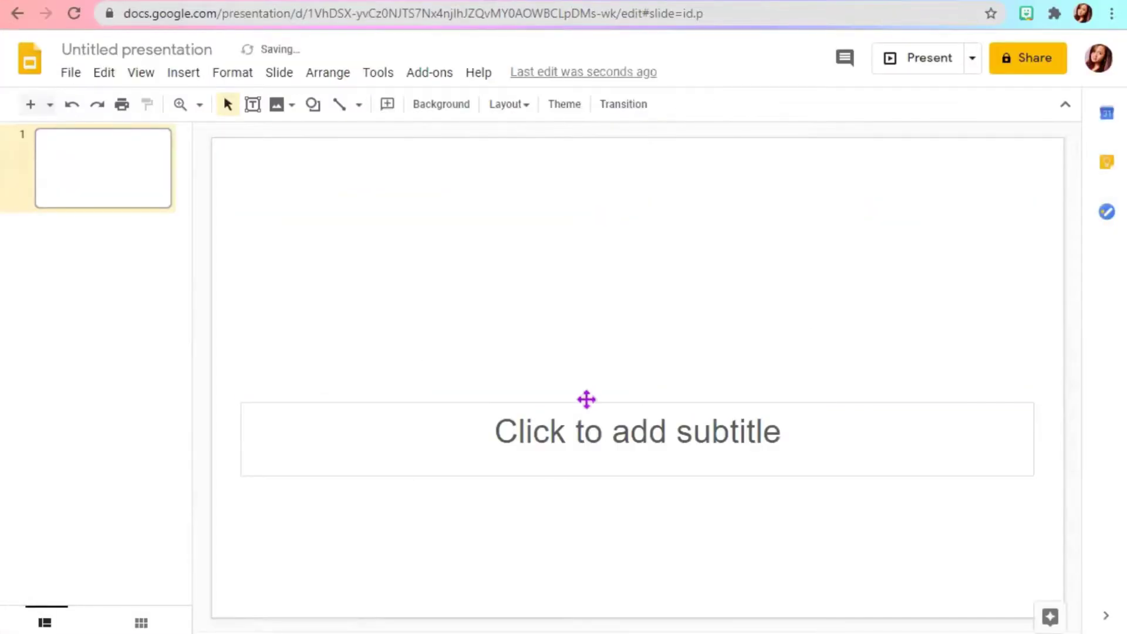
click(585, 401)
Rename the presentation as "My Virtual Classroom"
click(83, 44)
text(My Virtual Classr)
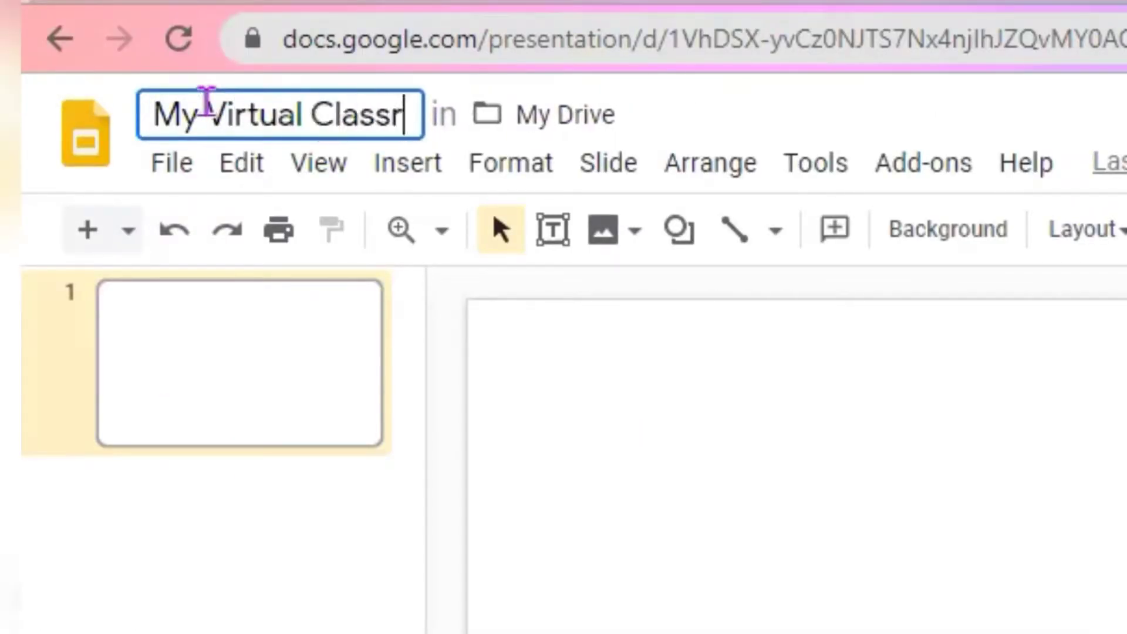
text(oom)
key(Return)
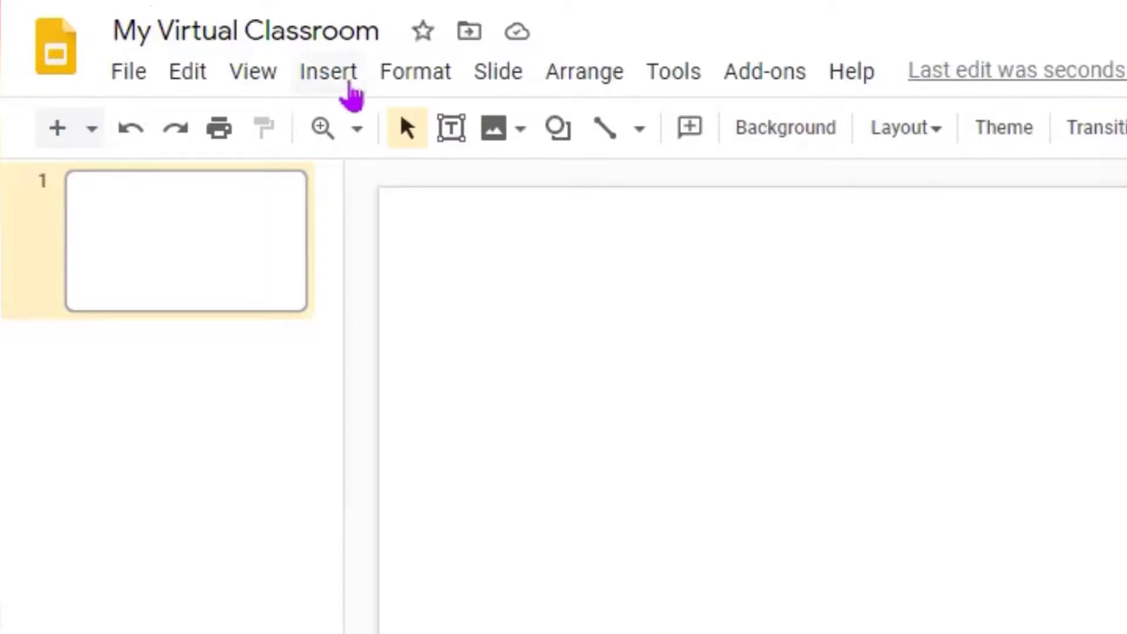
Search the web for "floor" images and insert the one with a plain pink wall above a wooden floor
click(351, 87)
mouse_move(357, 130)
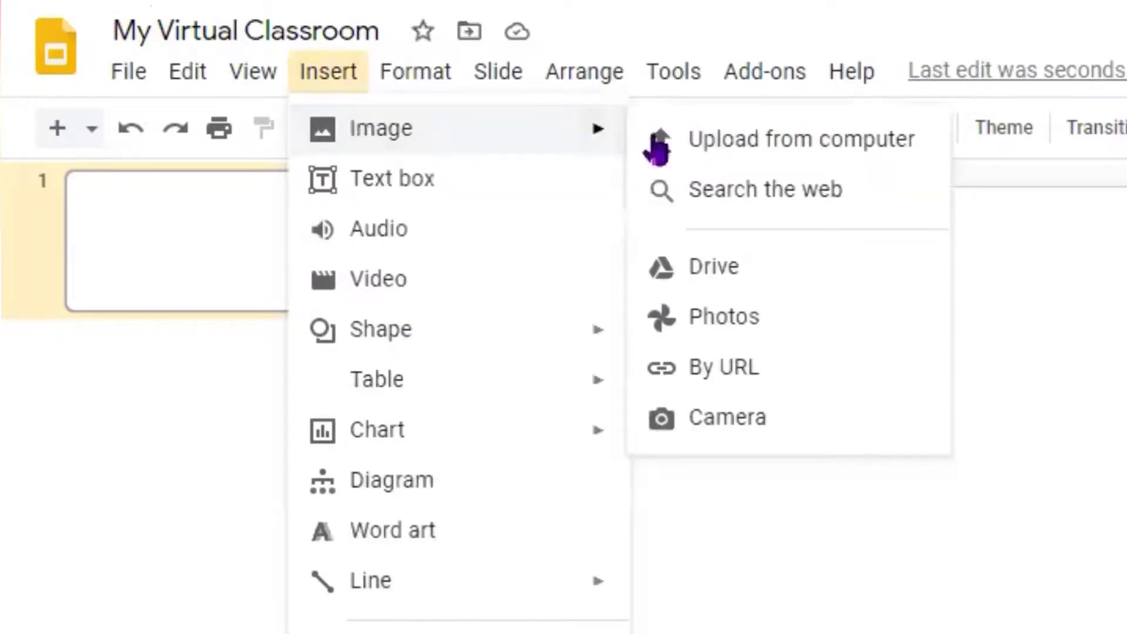
click(762, 185)
text(floor)
key(Return)
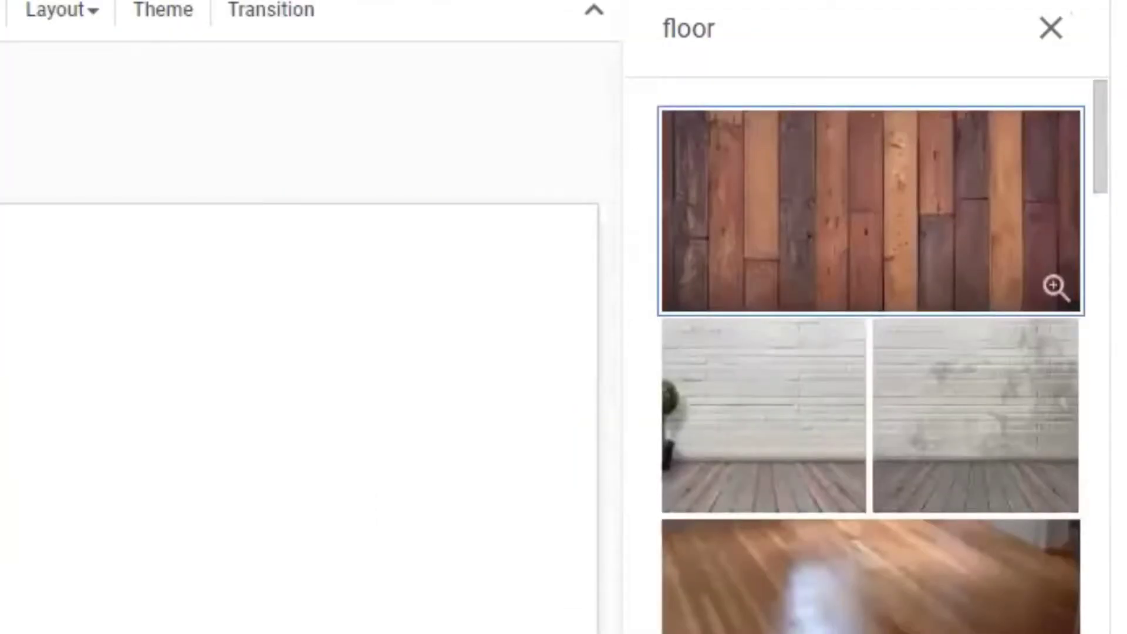
scroll(870, 352, down, 10)
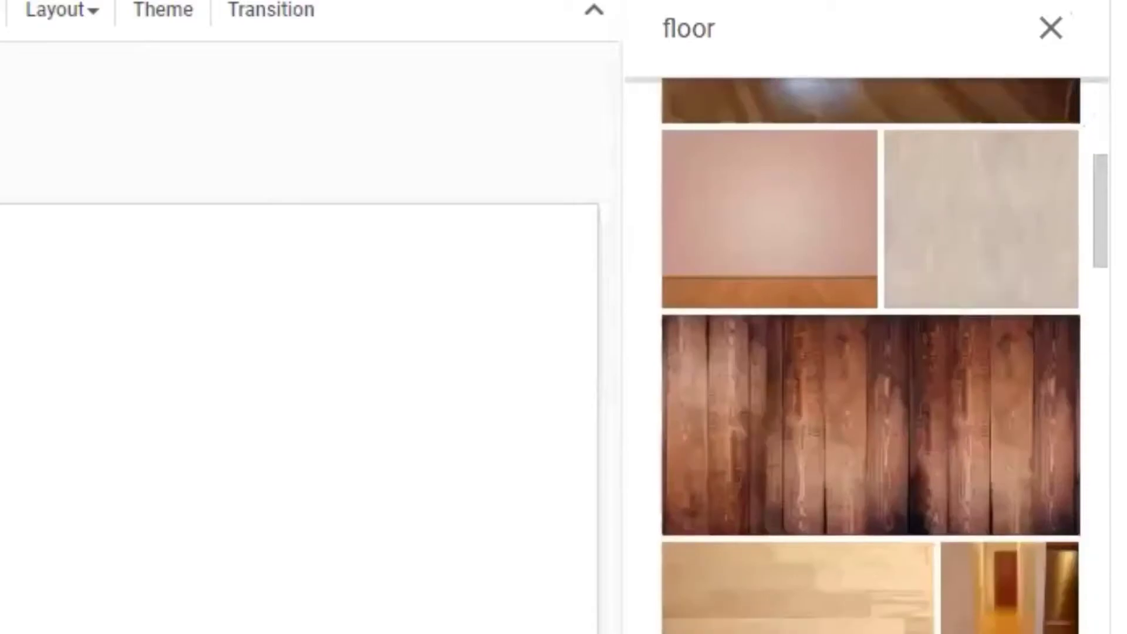
click(792, 249)
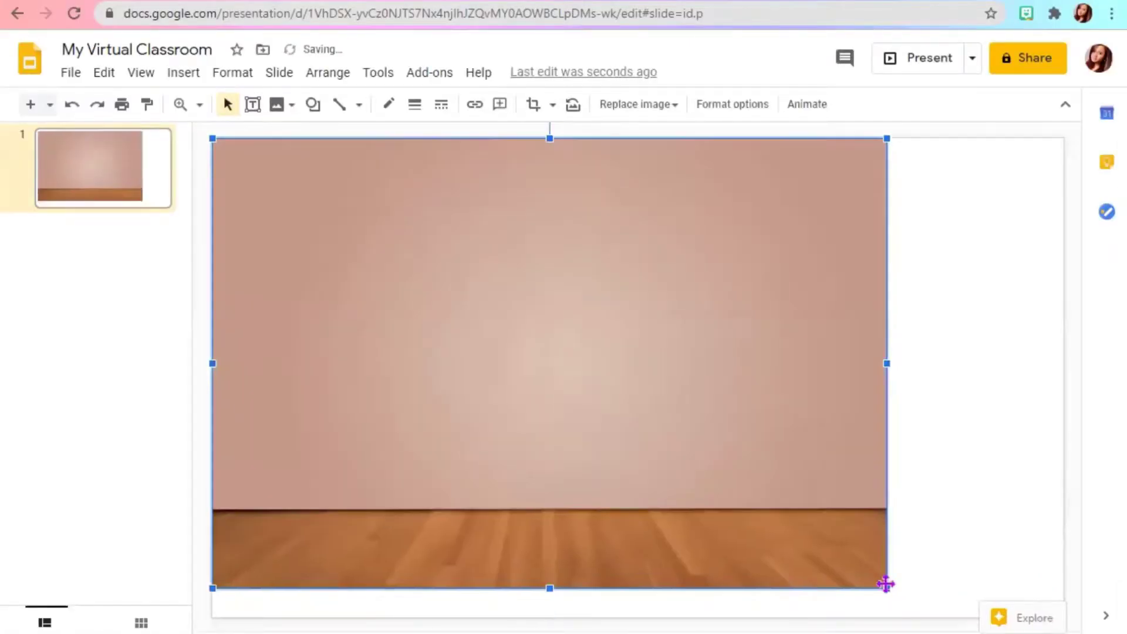
Enlarge the wall-and-floor image so that it covers the whole slide
drag(886, 586, 929, 605)
drag(1041, 382, 1063, 382)
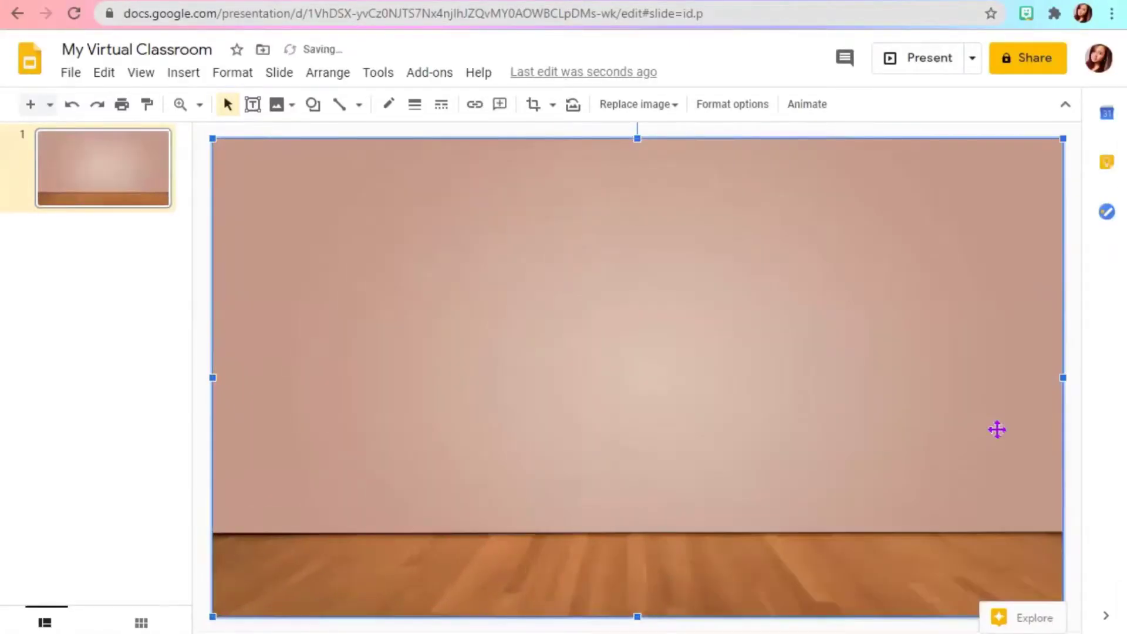
click(117, 371)
Draw a rectangle across the full slide width that covers the pink wall down to the wooden floor
click(354, 249)
click(183, 72)
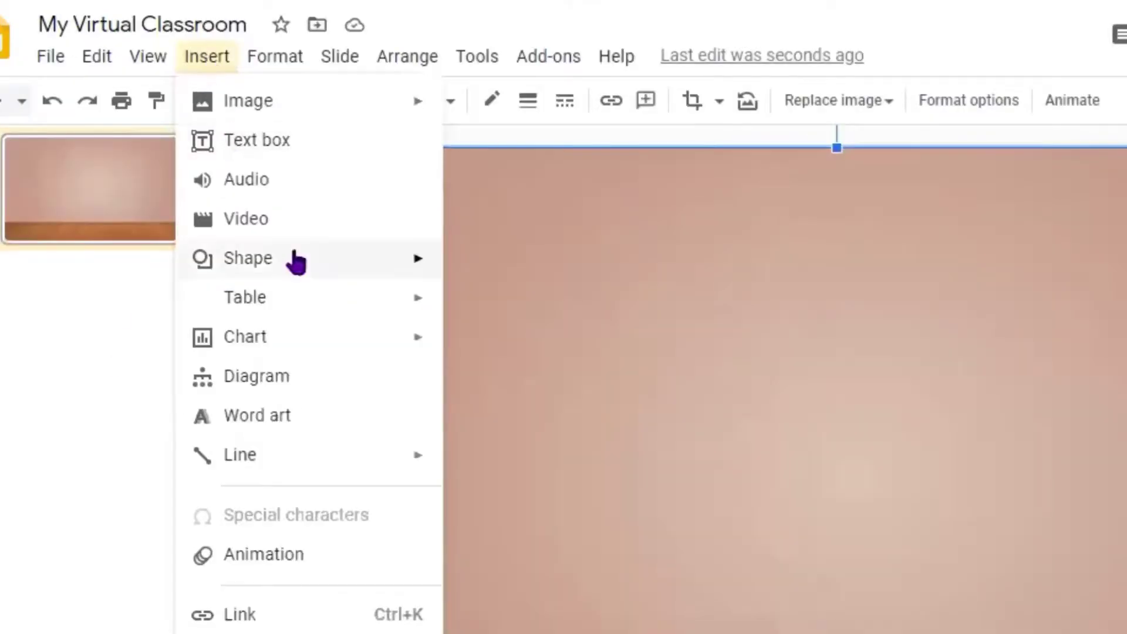
mouse_move(296, 262)
mouse_move(485, 272)
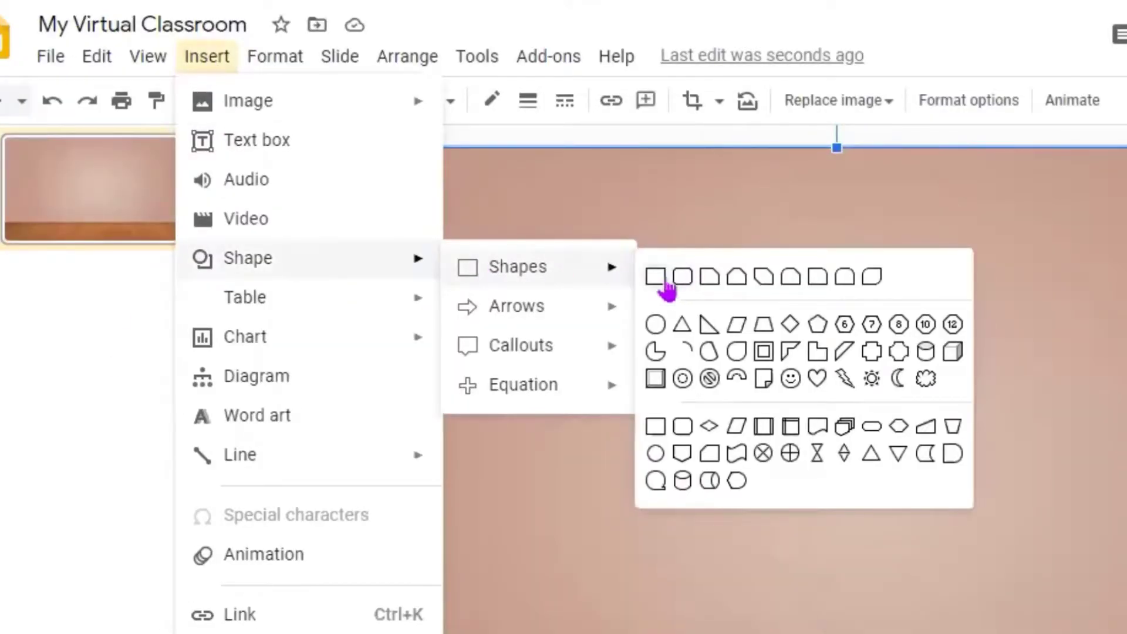
click(661, 278)
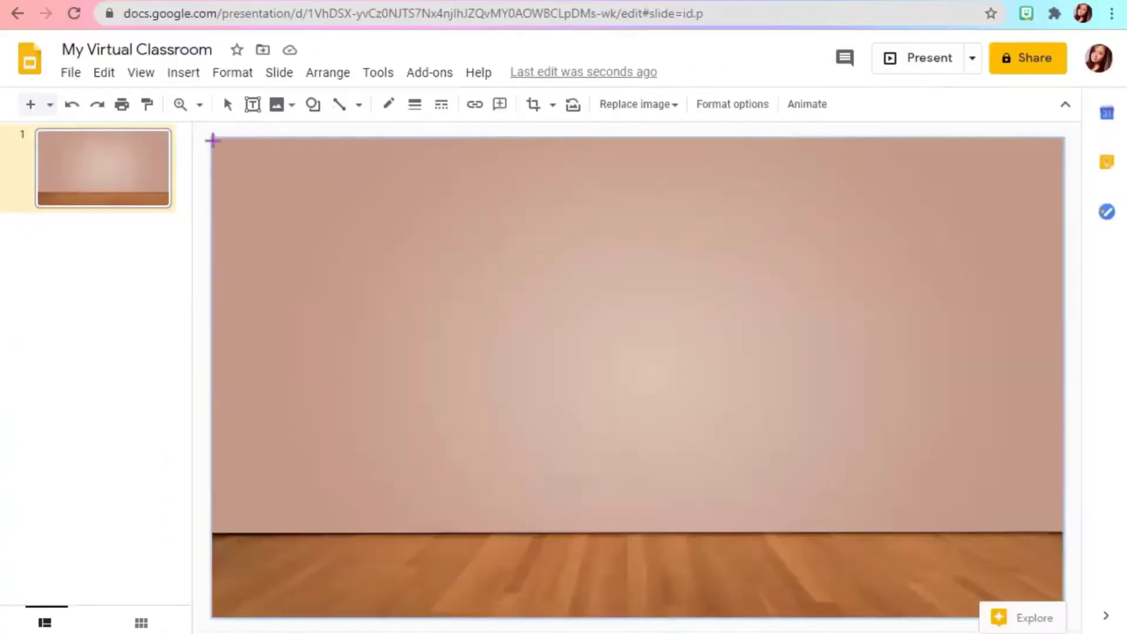
drag(248, 148, 1126, 633)
drag(983, 495, 1060, 531)
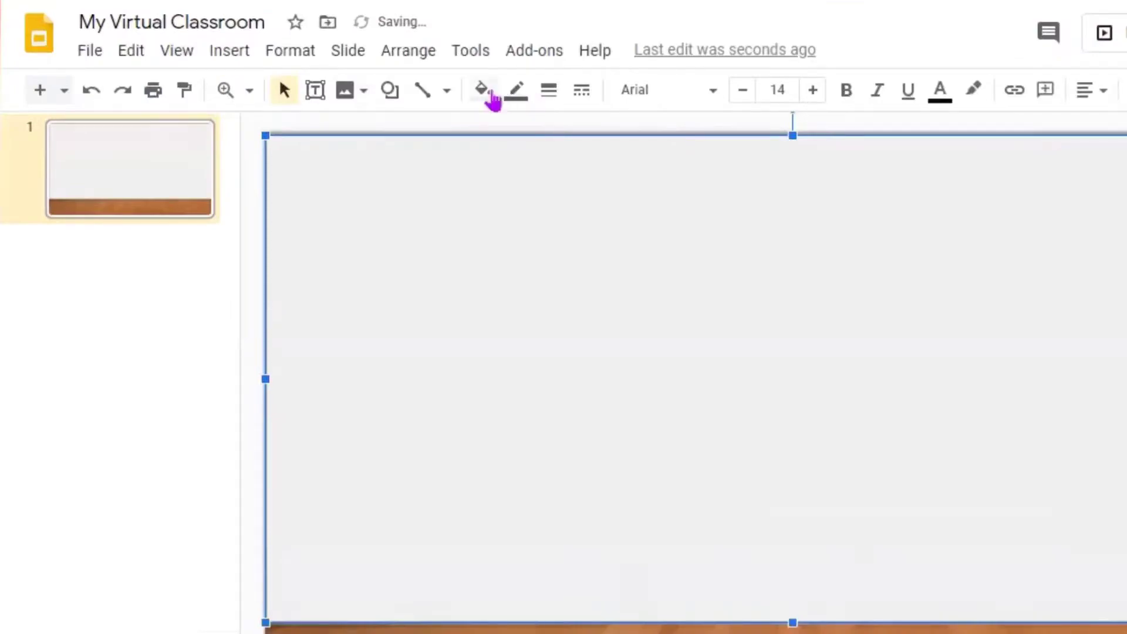
Fill the wall rectangle with the custom light purple #e0b1f2ff
click(482, 91)
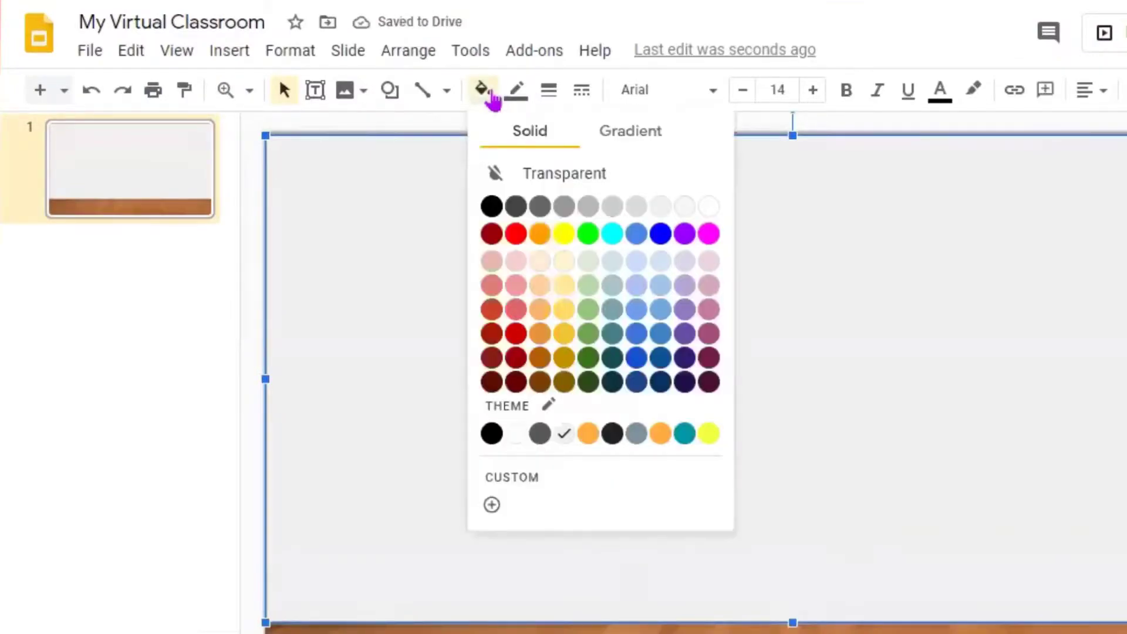
click(491, 509)
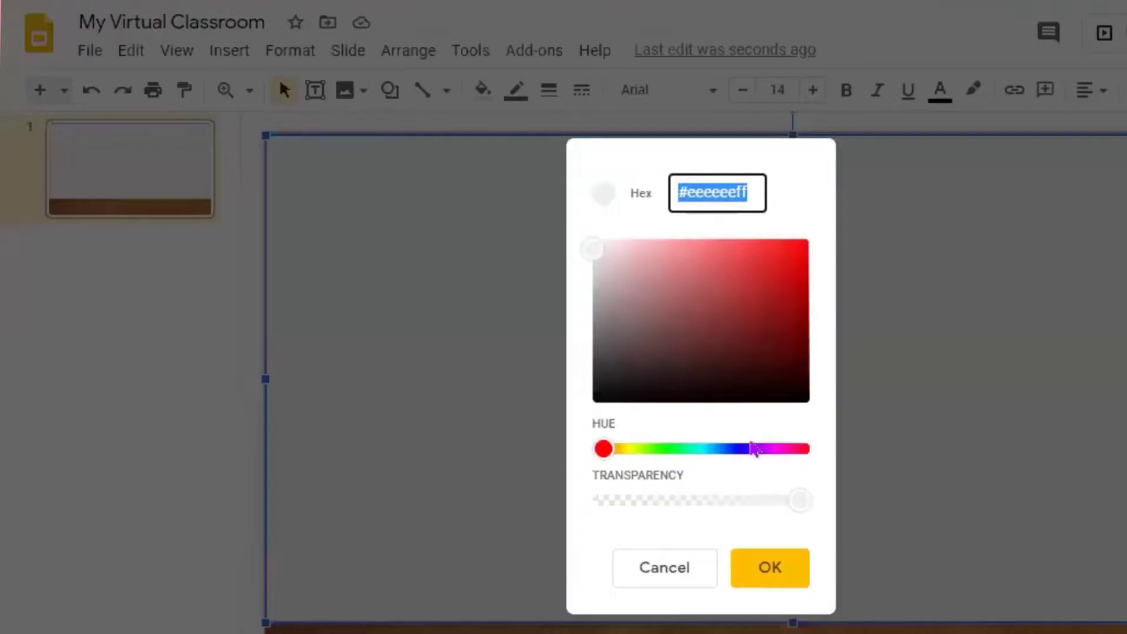
click(764, 451)
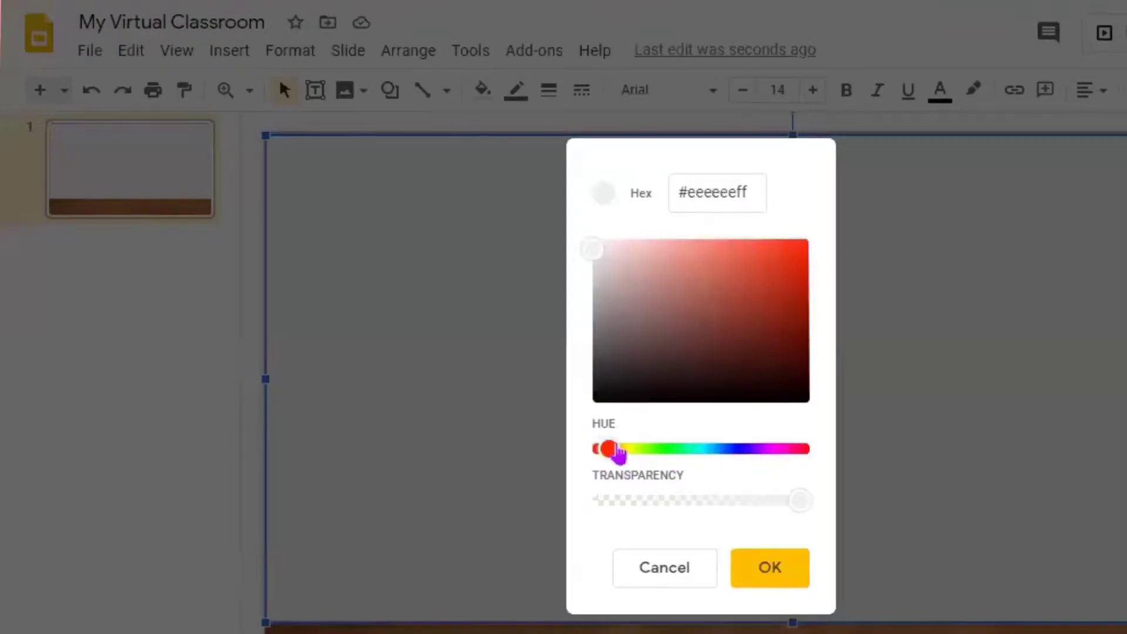
drag(735, 453, 764, 453)
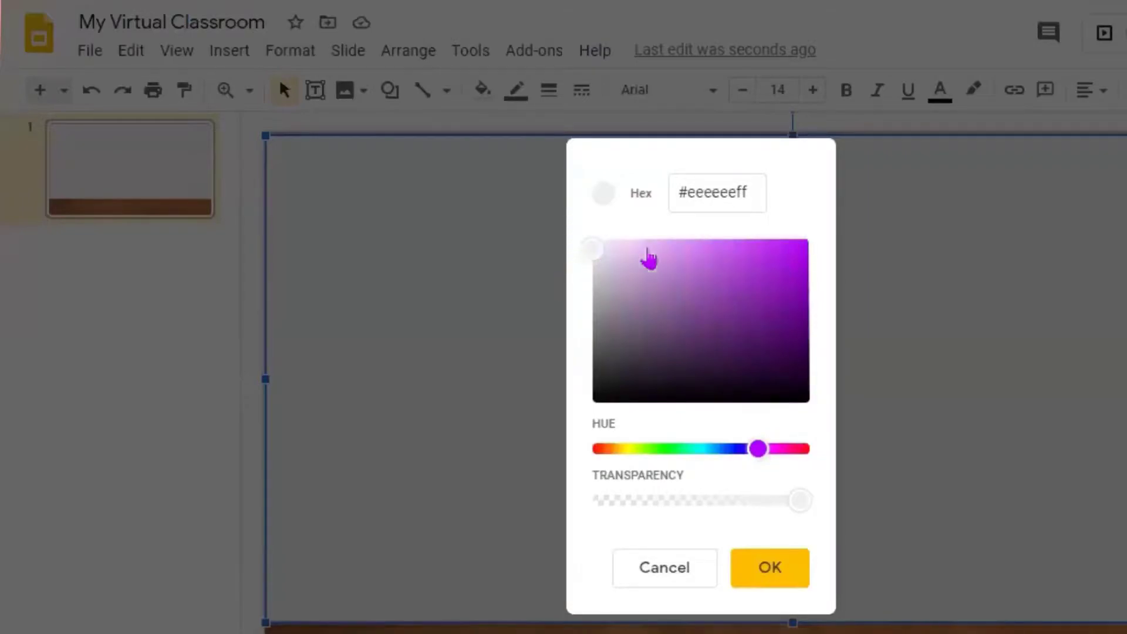
click(649, 250)
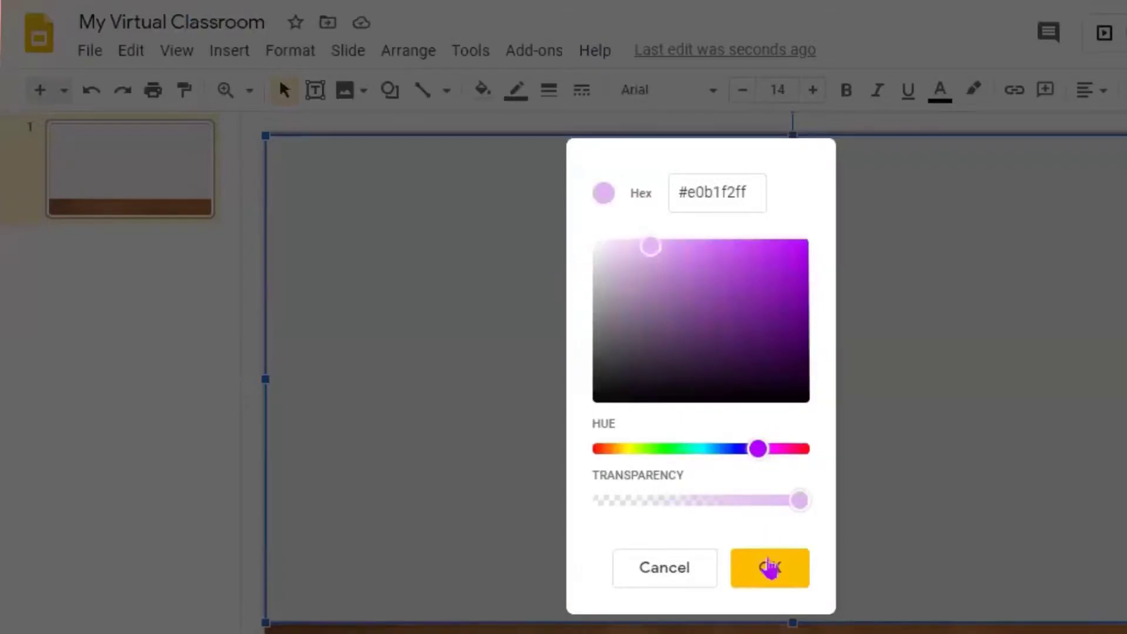
click(769, 566)
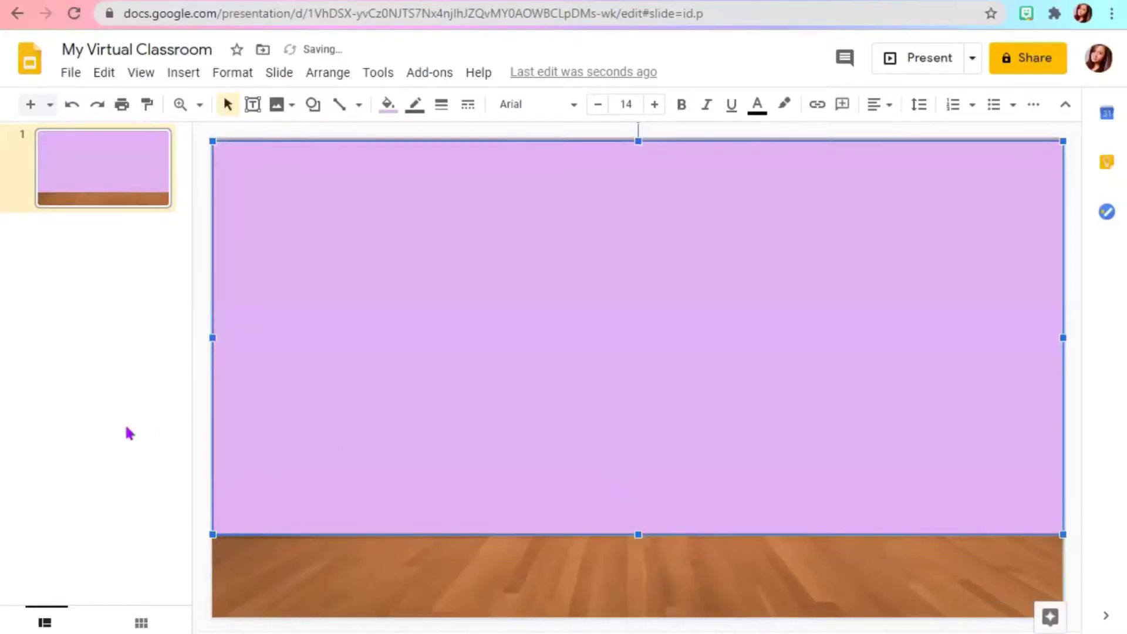
Search the web for "transparent blackboard" images
click(184, 72)
mouse_move(289, 115)
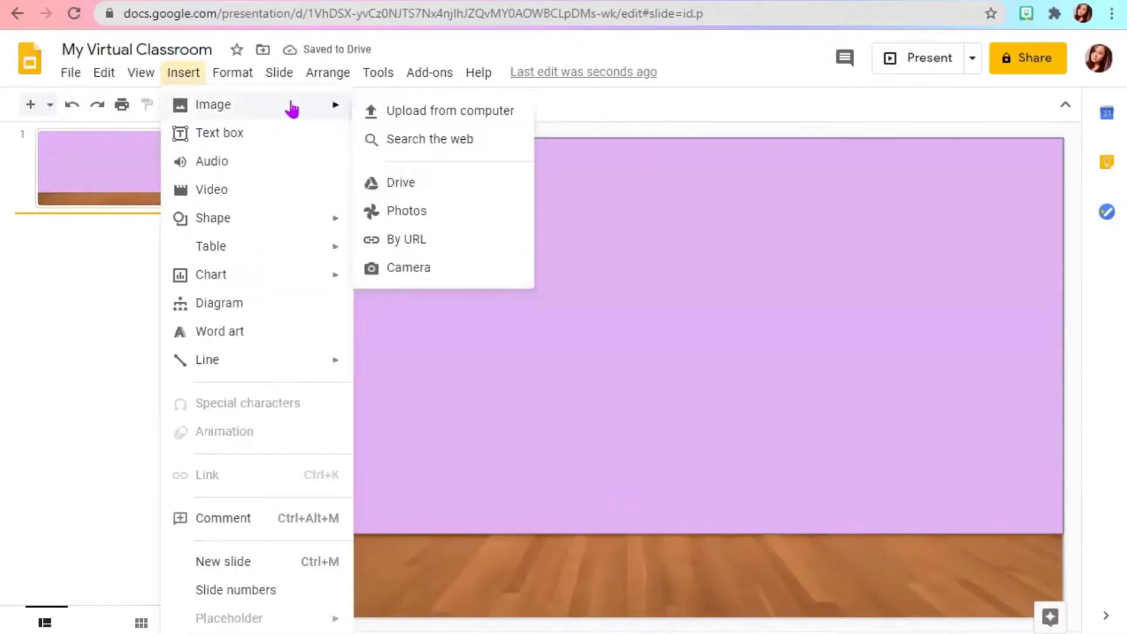
click(372, 138)
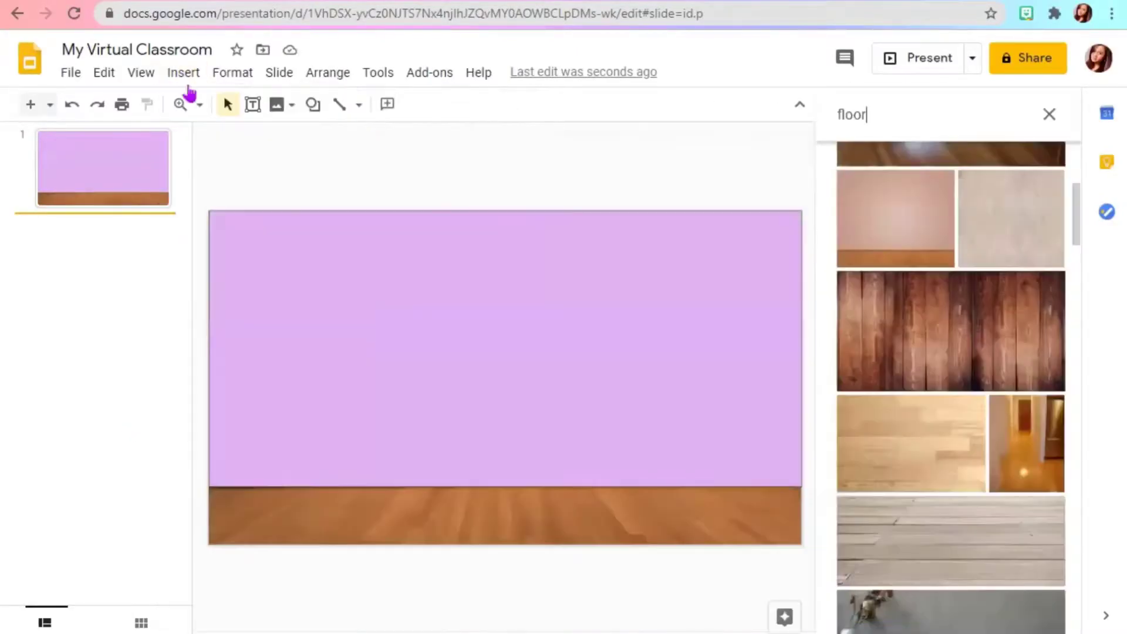
click(986, 104)
key(BackSpace)
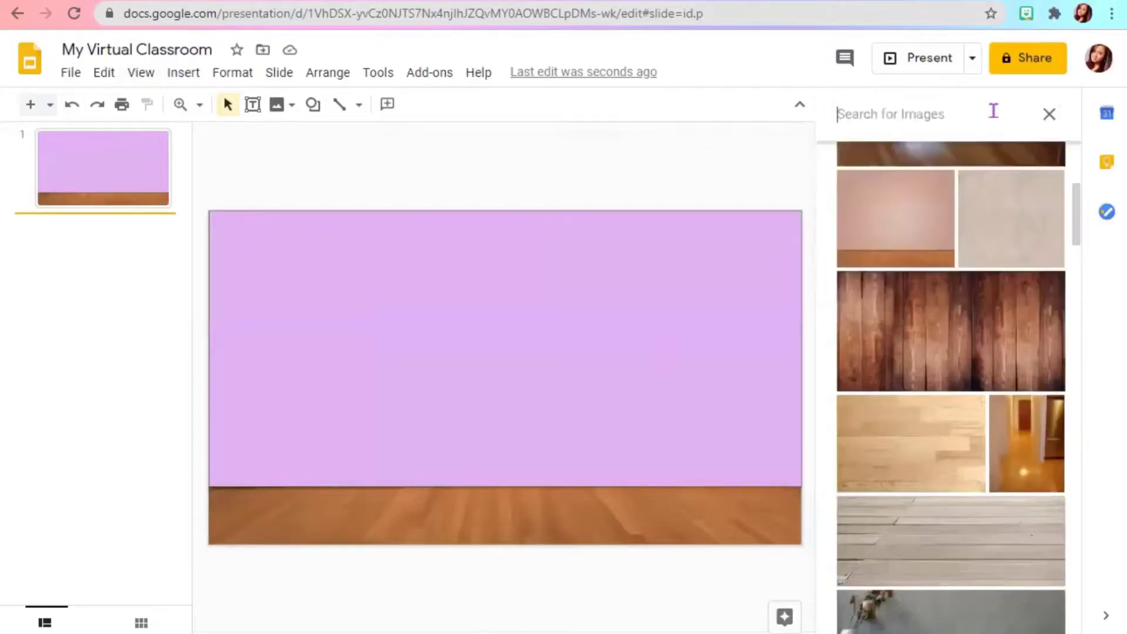
text(transparent blac)
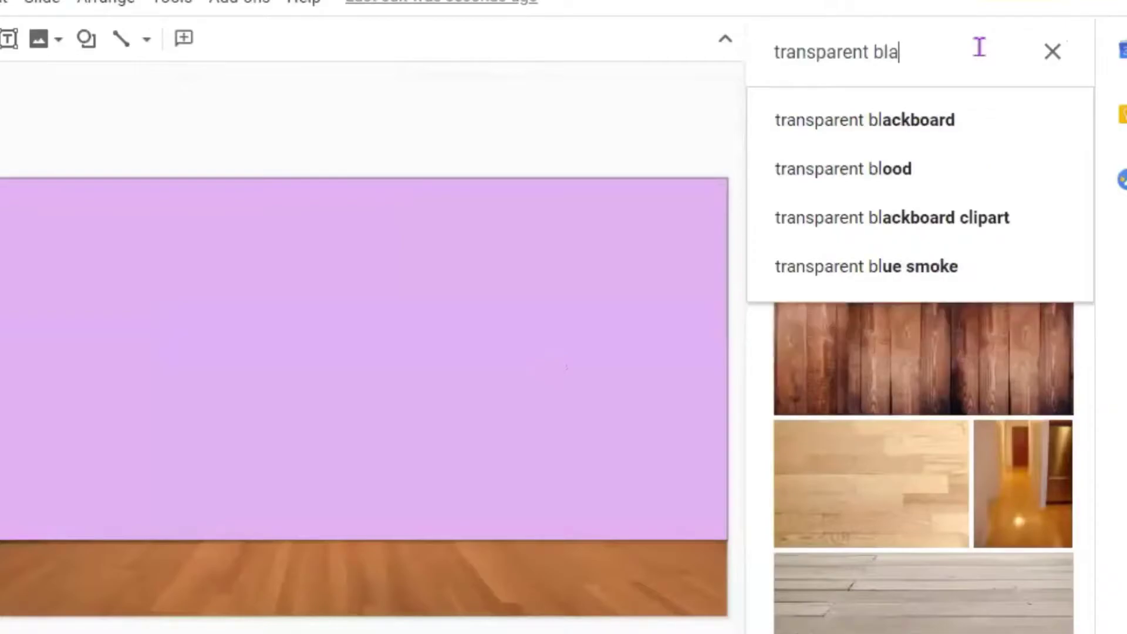
key(Down)
key(Return)
Insert the blank framed whiteboard image from the search results into the slide
scroll(1005, 152, down, 5)
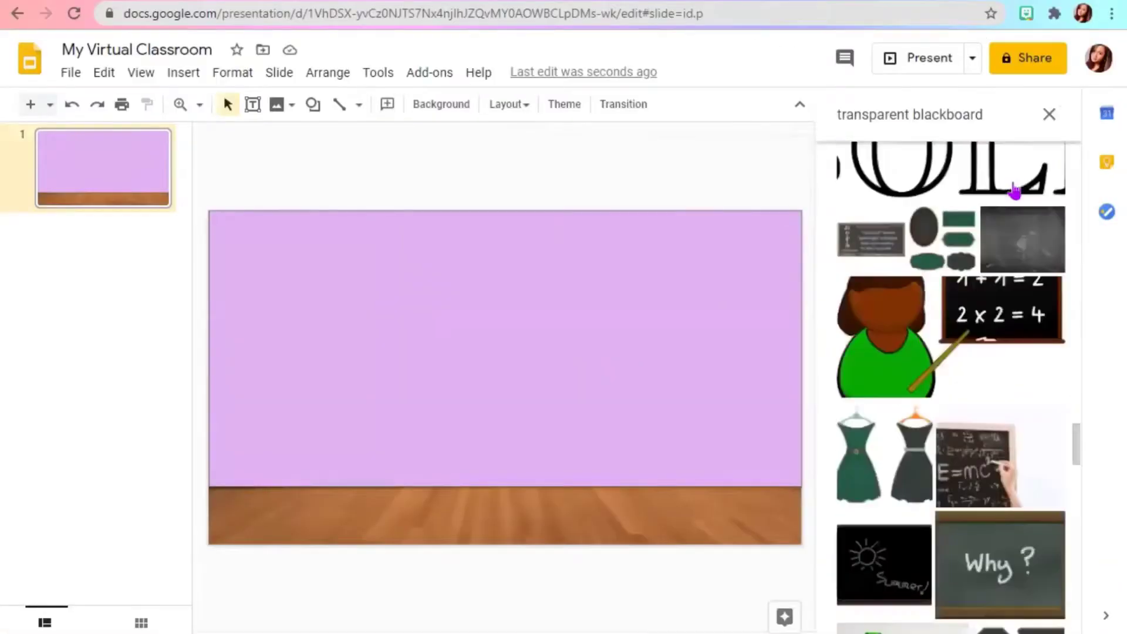
scroll(1013, 188, down, 15)
click(925, 251)
click(1034, 616)
Shrink the whiteboard image and place it near the centre of the purple wall
drag(217, 139, 636, 435)
drag(830, 460, 643, 275)
drag(869, 314, 796, 320)
key(Return)
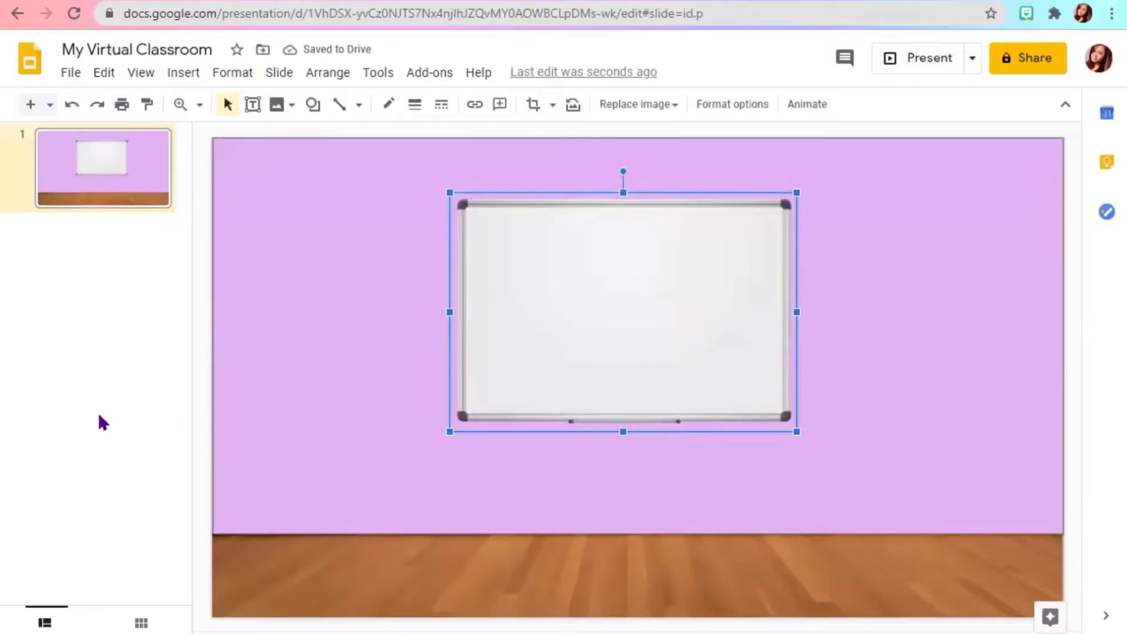
click(99, 422)
Search the web for "transparent window" images and insert the light grey open window
click(183, 72)
mouse_move(211, 103)
click(405, 141)
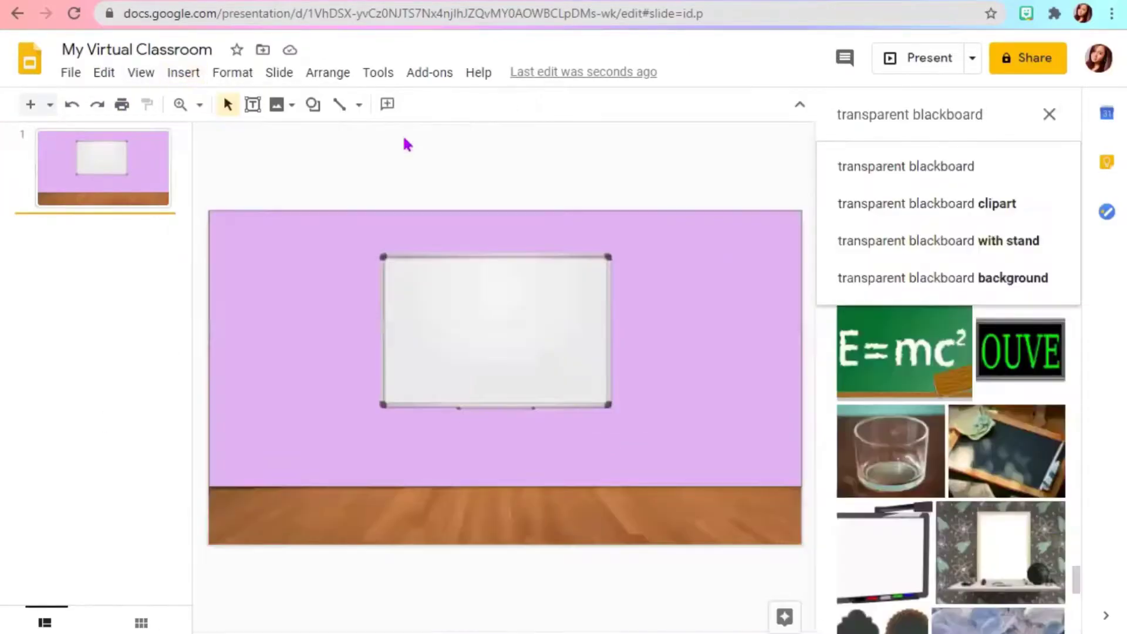
triple_click(1006, 113)
click(1007, 113)
key(BackSpace)
key(BackSpace)
key(BackSpace)
key(BackSpace)
key(BackSpace)
key(BackSpace)
key(BackSpace)
key(BackSpace)
key(BackSpace)
key(BackSpace)
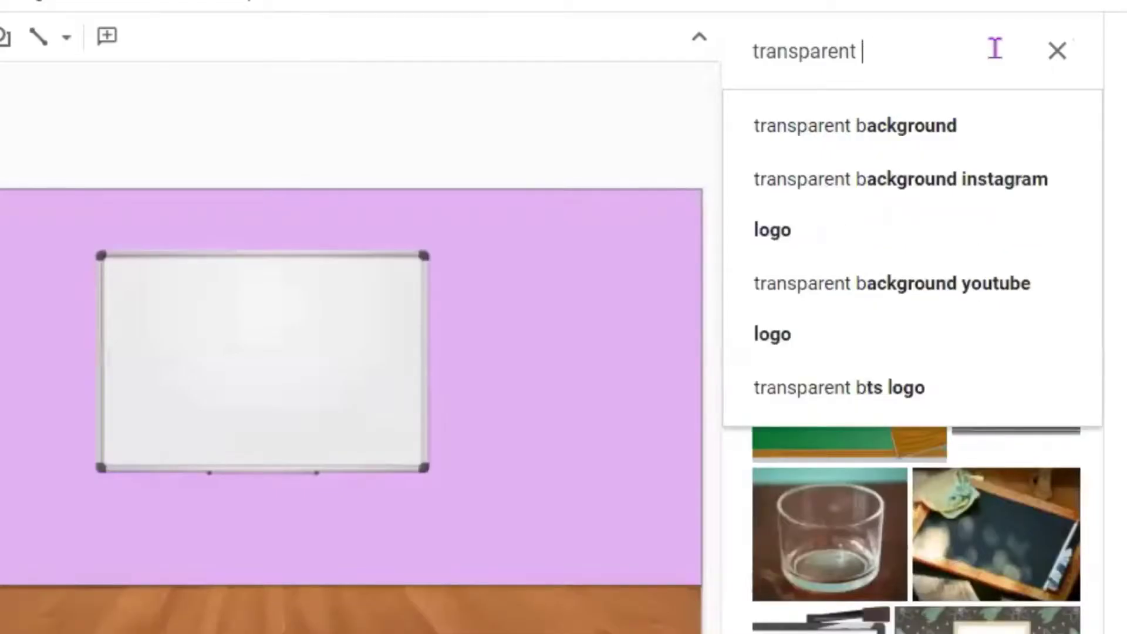
text(window)
key(Return)
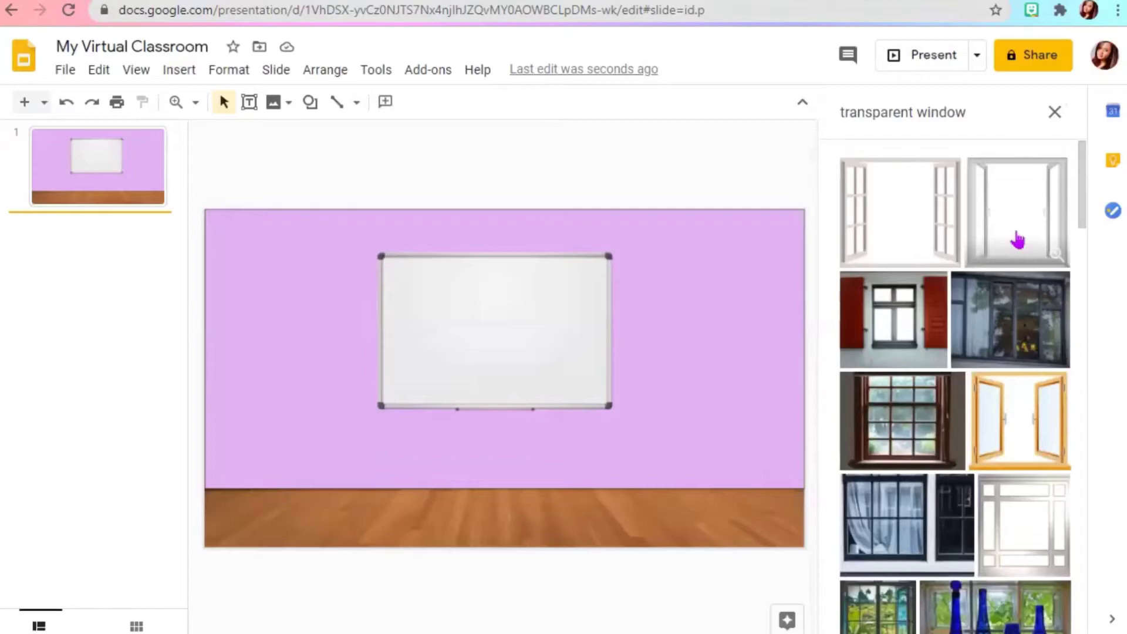
click(1016, 231)
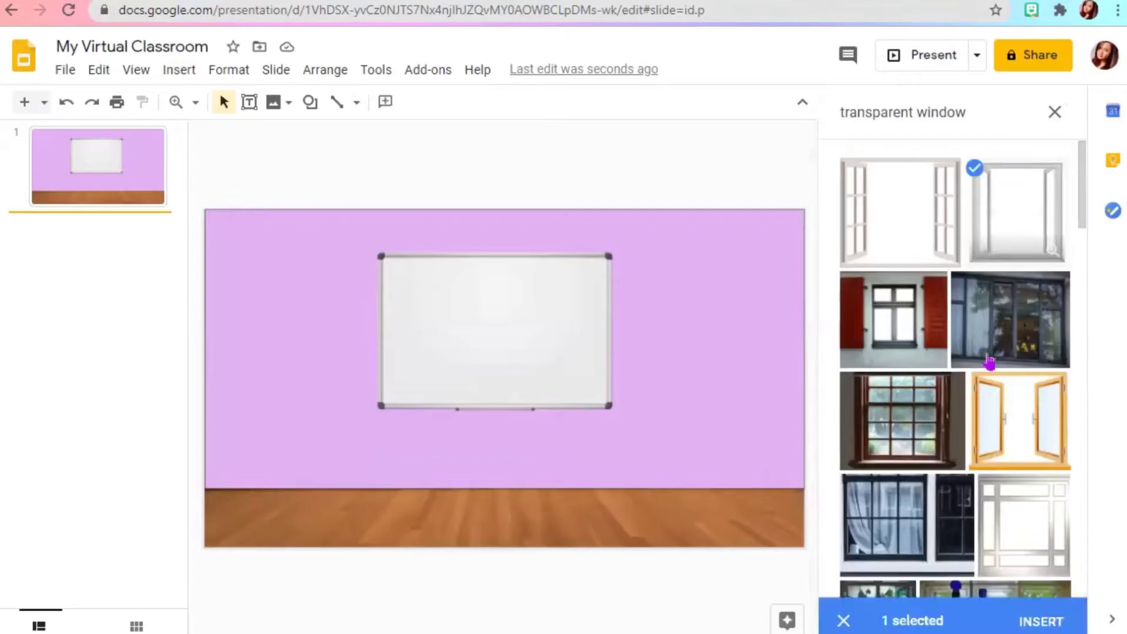
click(1040, 621)
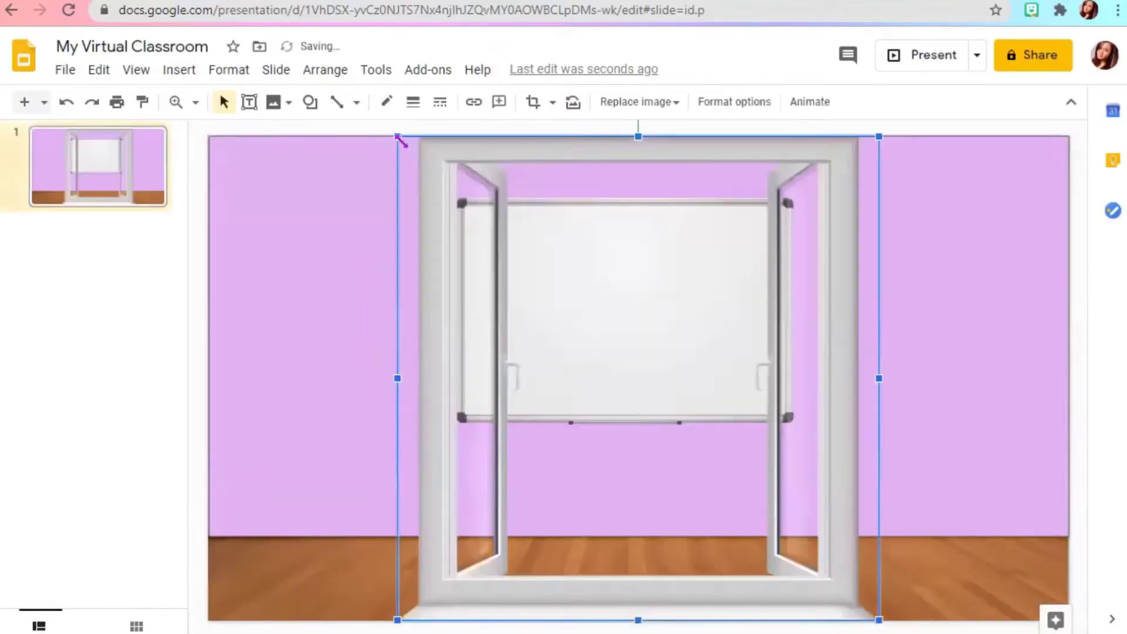
Shrink the window image and place it on the wall to the left of the whiteboard
drag(399, 137, 700, 445)
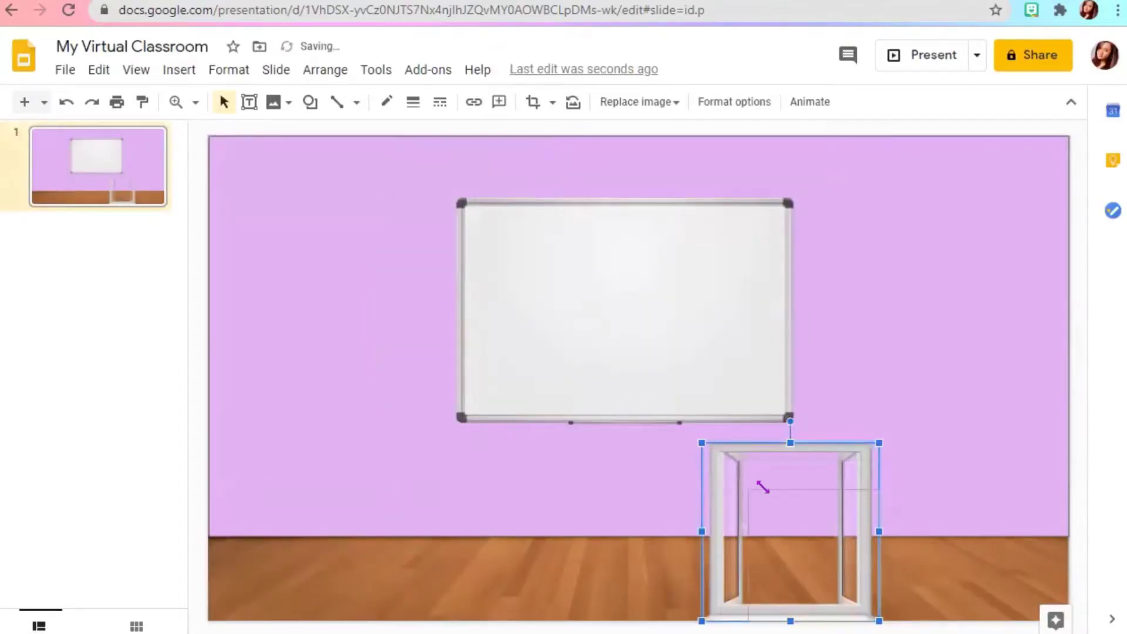
drag(762, 486, 762, 487)
drag(837, 563, 356, 286)
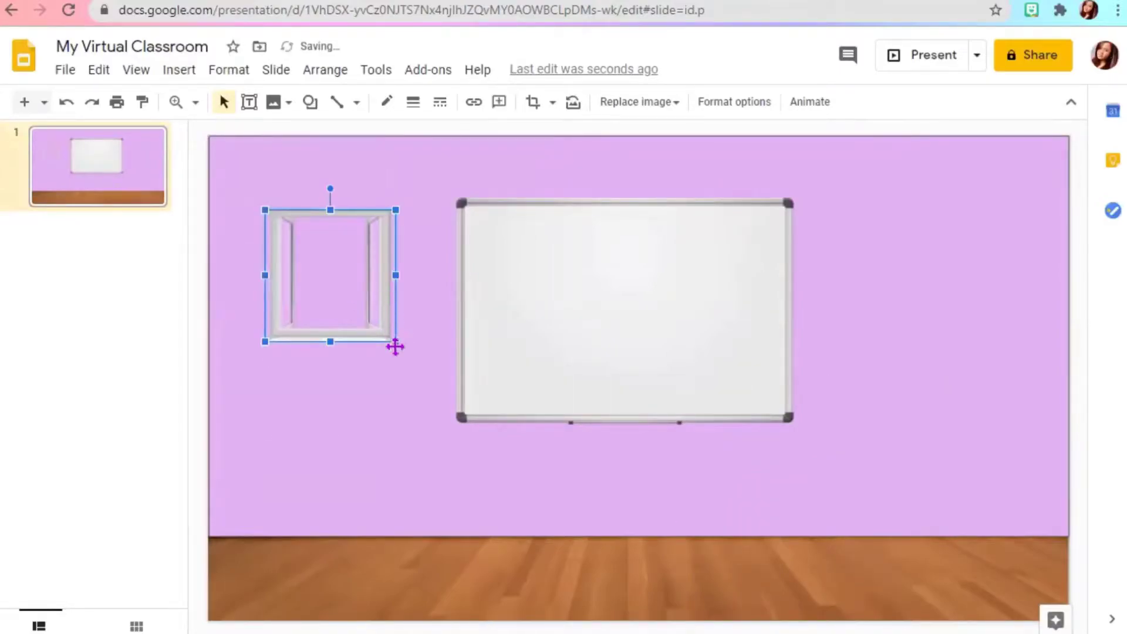
drag(399, 351, 408, 353)
click(228, 360)
Search the web for "sunrise clipart" images to insert into the slide
click(317, 279)
click(179, 69)
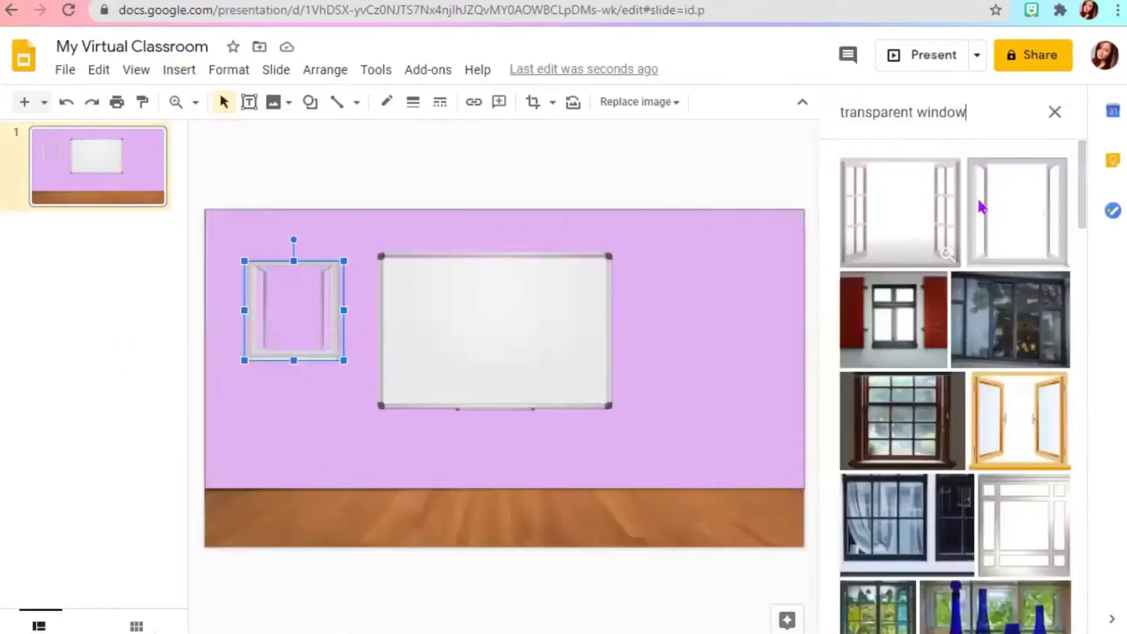
click(917, 115)
key(ctrl+a)
text(s)
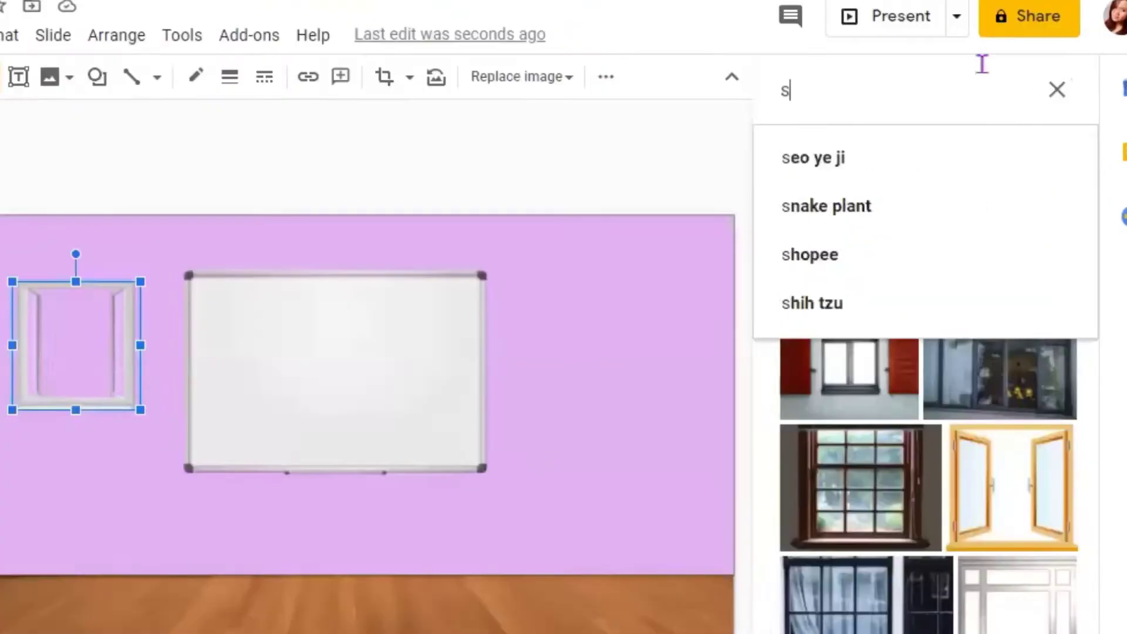
text(unrise c)
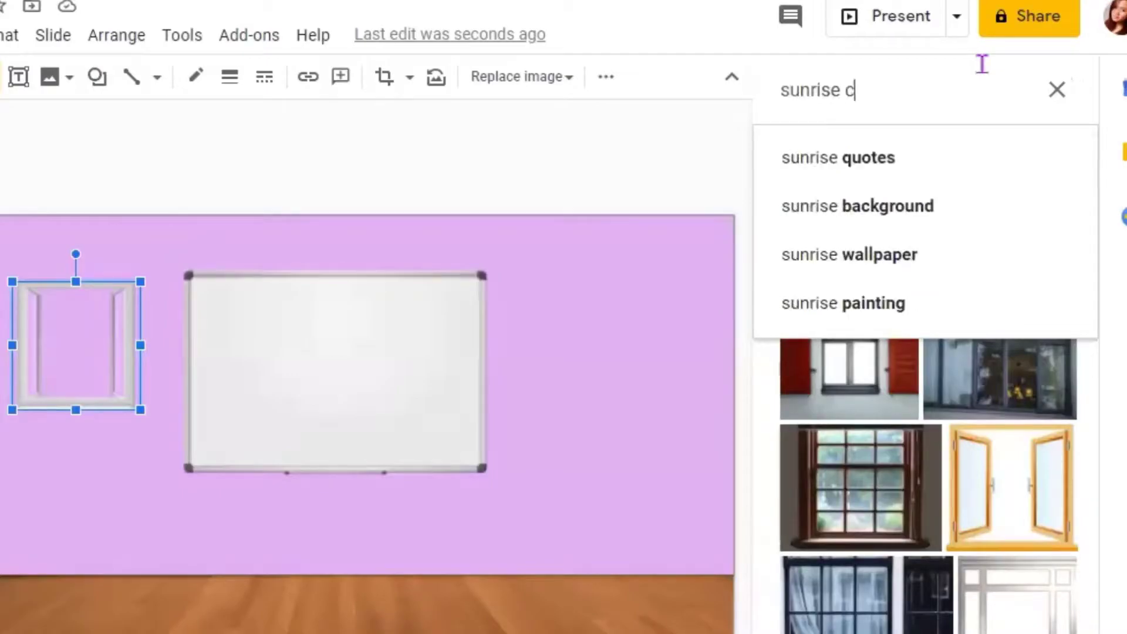
text(lipart)
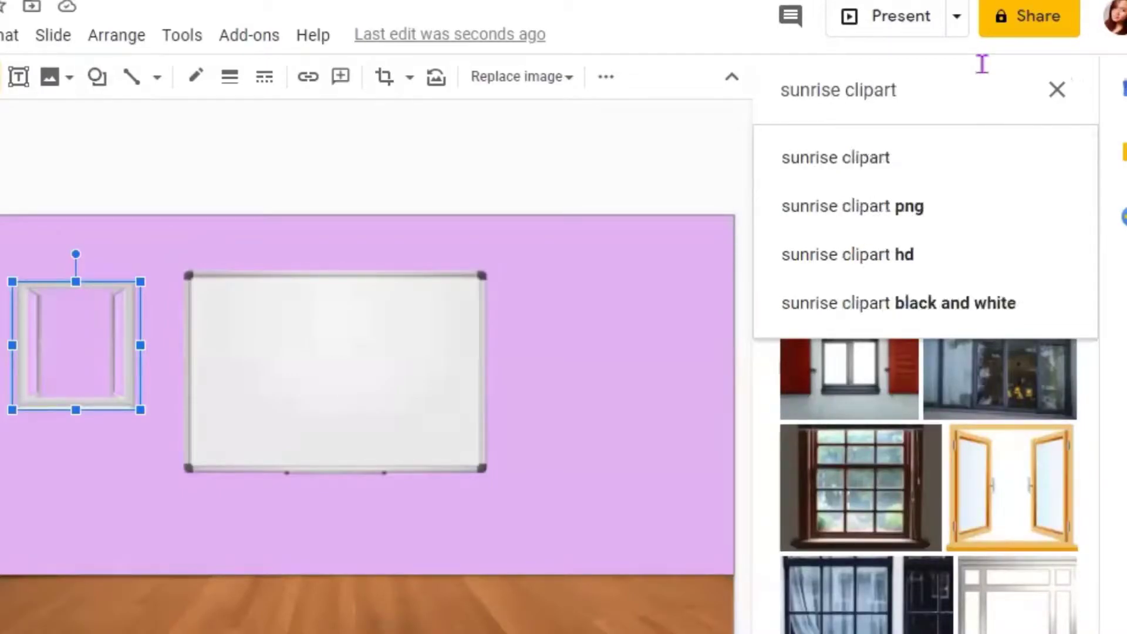
key(Return)
Insert the sunny landscape image with a tree and green hills from the search results
scroll(1094, 295, down, 5)
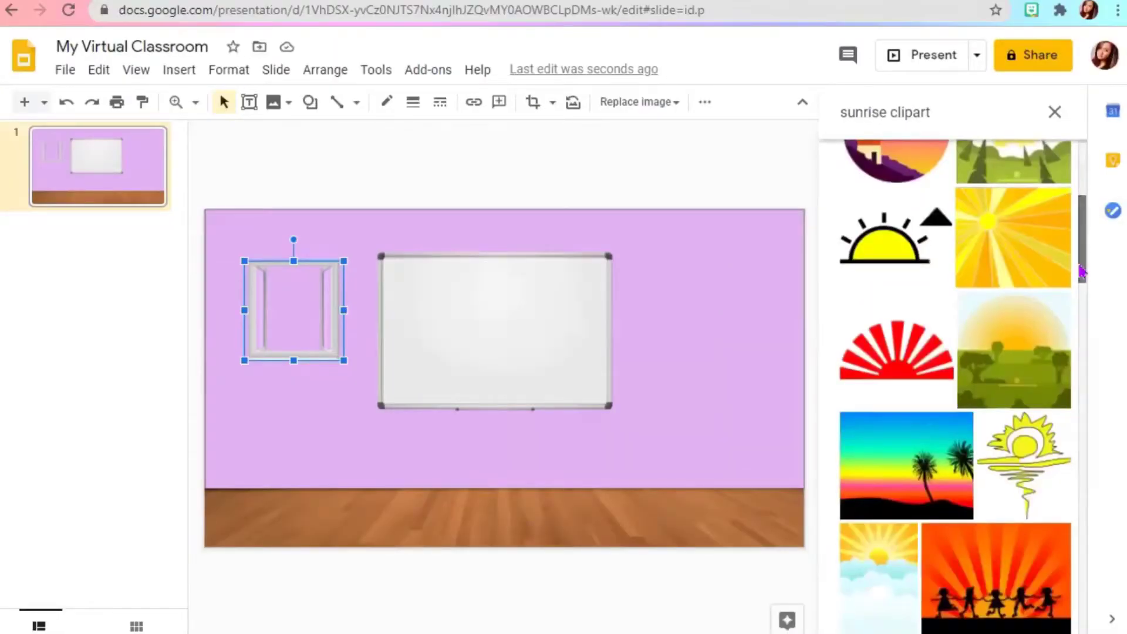
drag(1081, 271, 1081, 613)
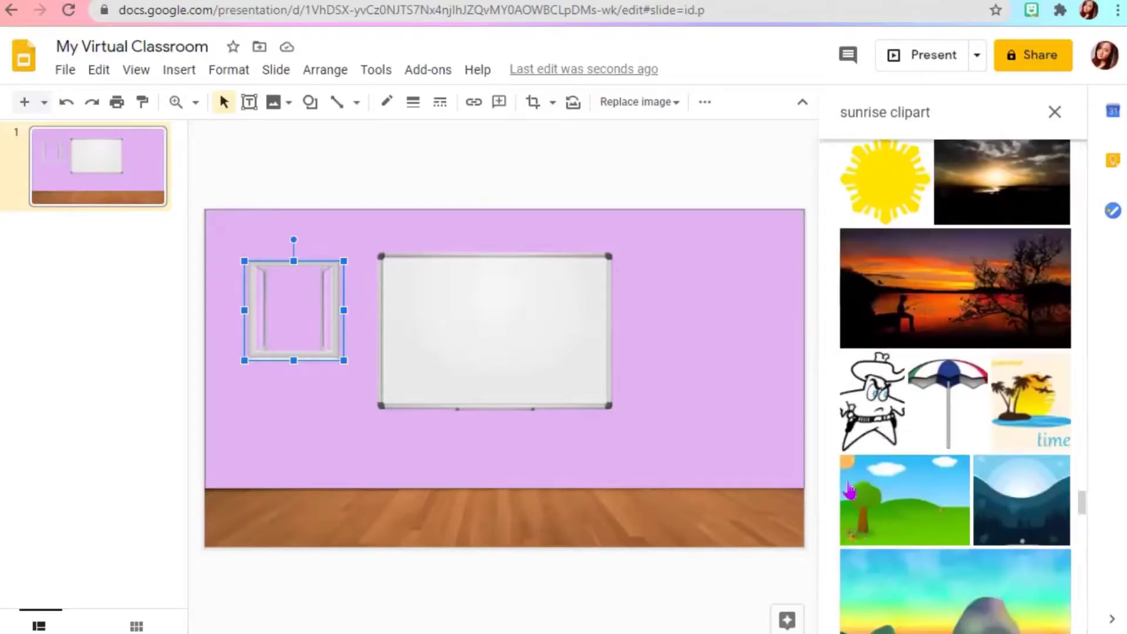
click(920, 517)
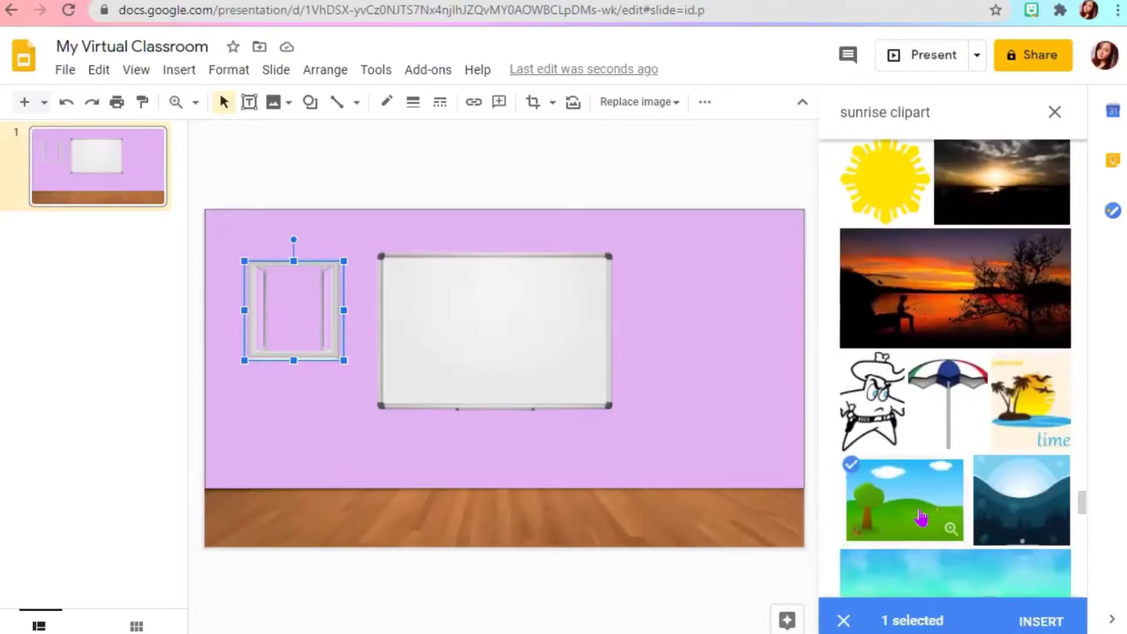
click(1040, 621)
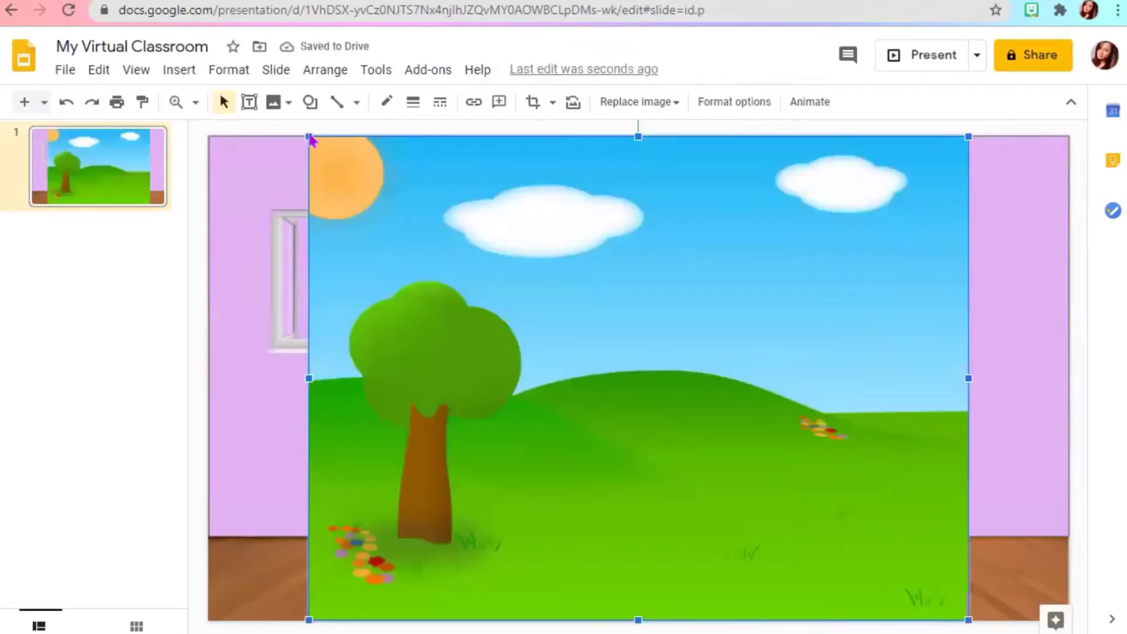
Shrink and crop the landscape image so that it fits over the window opening
drag(309, 137, 623, 381)
drag(748, 376, 543, 212)
click(532, 102)
drag(760, 351, 628, 382)
click(365, 447)
drag(543, 426, 402, 417)
drag(493, 468, 395, 352)
Send the landscape image backward so that it sits behind the window frame
right_click(365, 309)
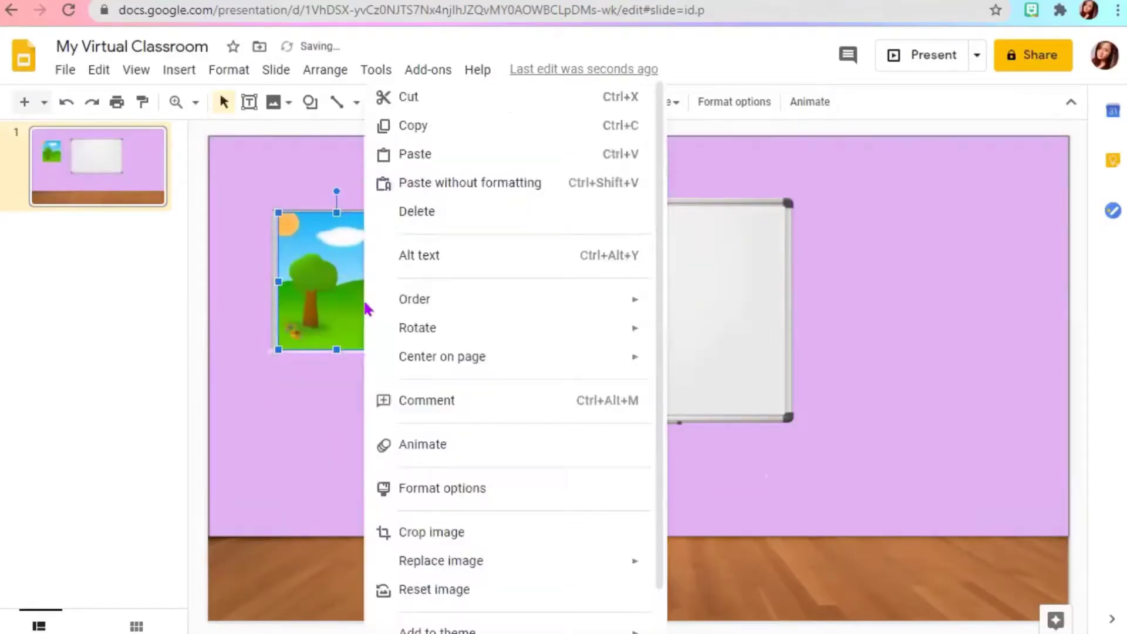
mouse_move(646, 301)
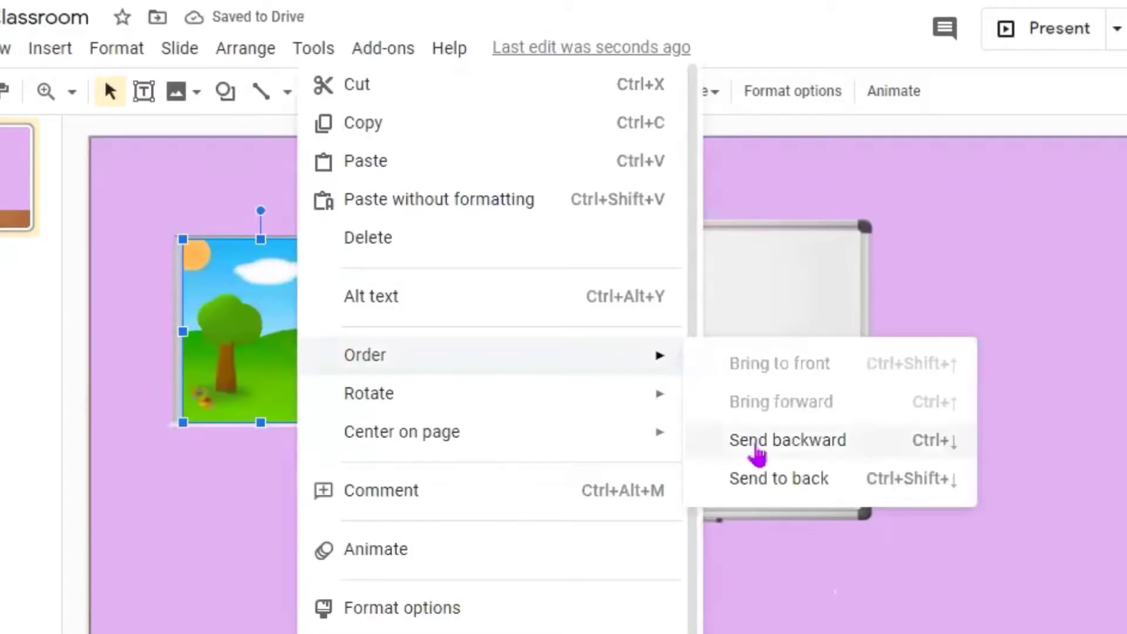
click(756, 448)
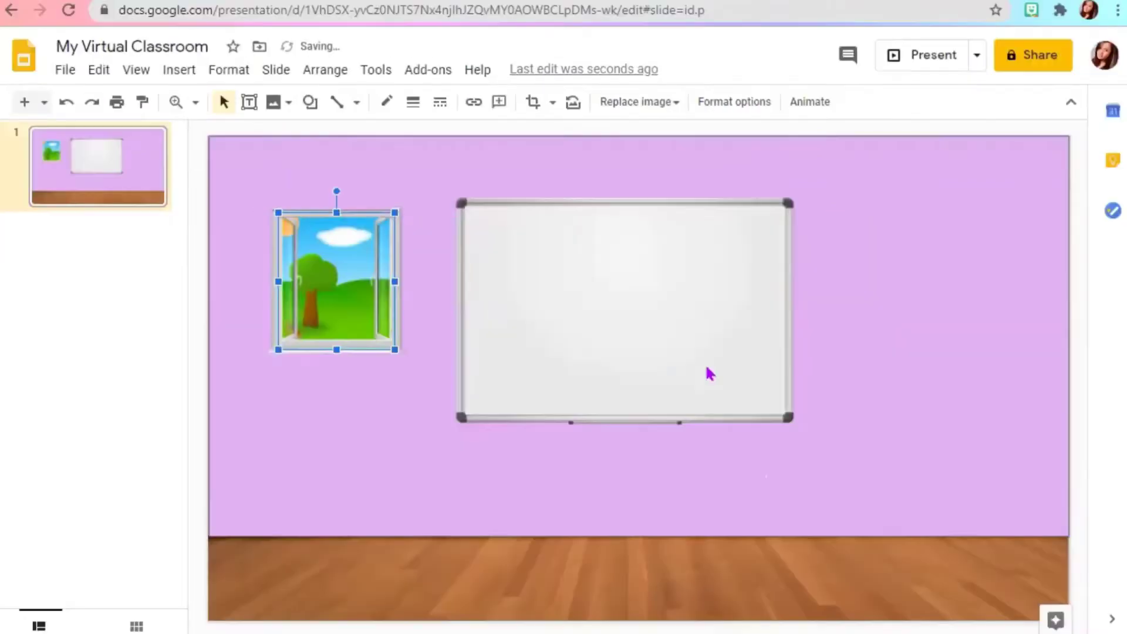
click(135, 368)
Search the web for "transparent bookshelf" images
click(179, 69)
mouse_move(287, 111)
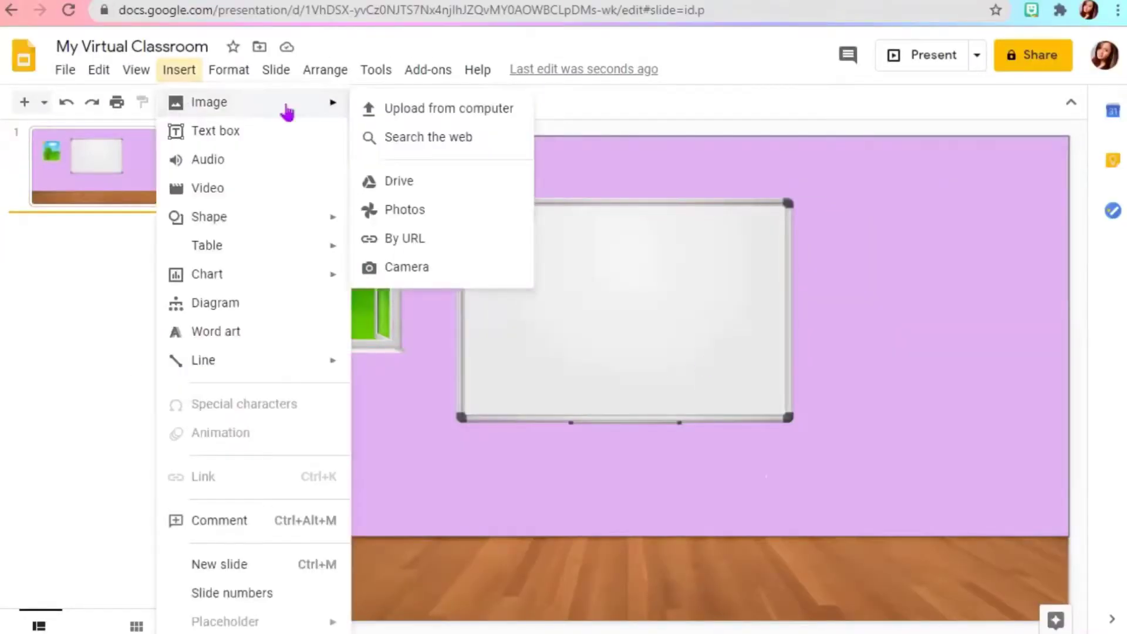
click(435, 143)
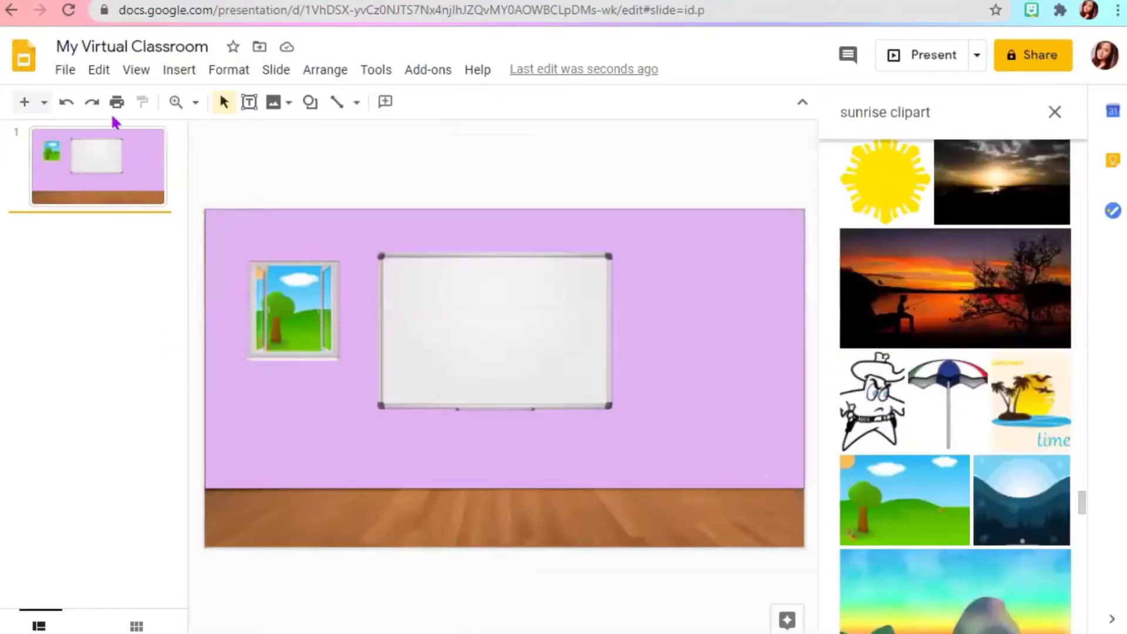
click(959, 76)
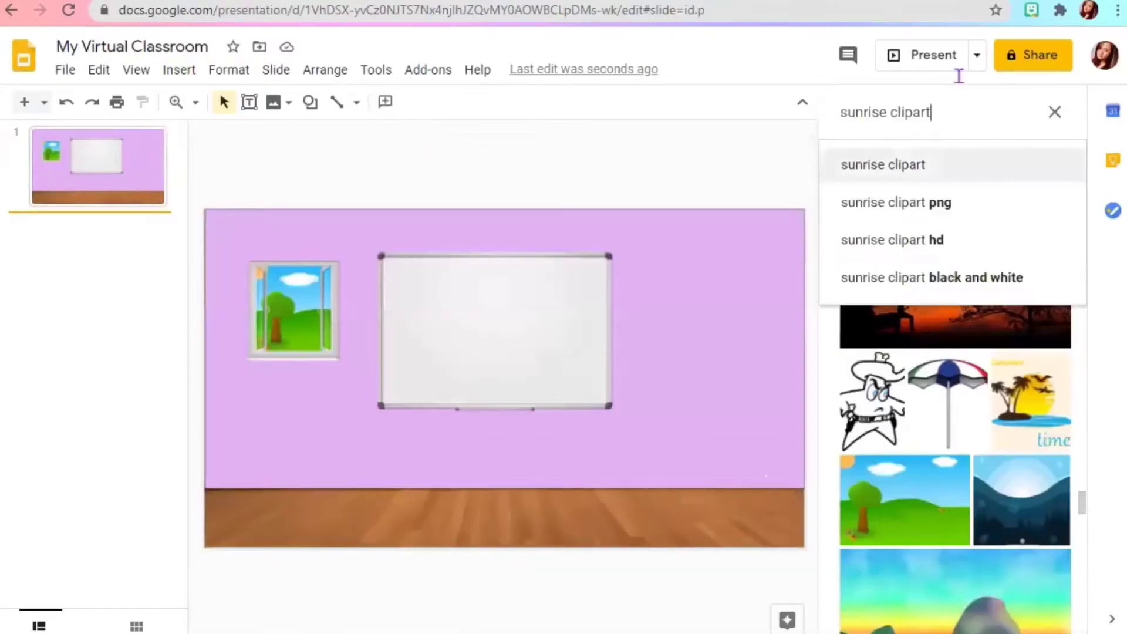
triple_click(944, 110)
text(tr)
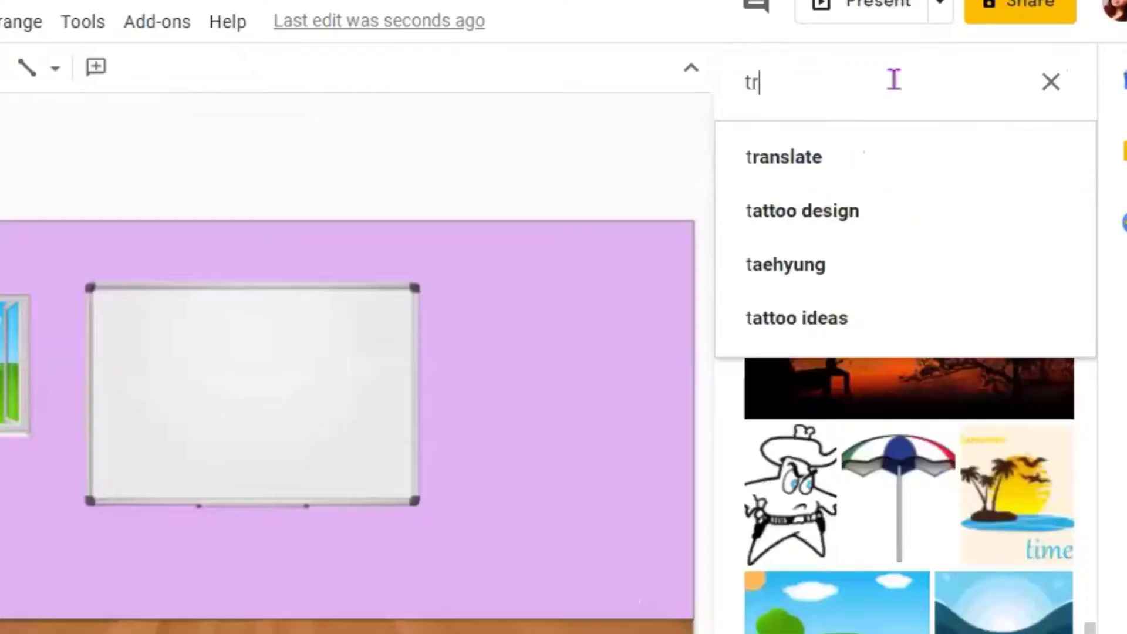
text(ansparent book)
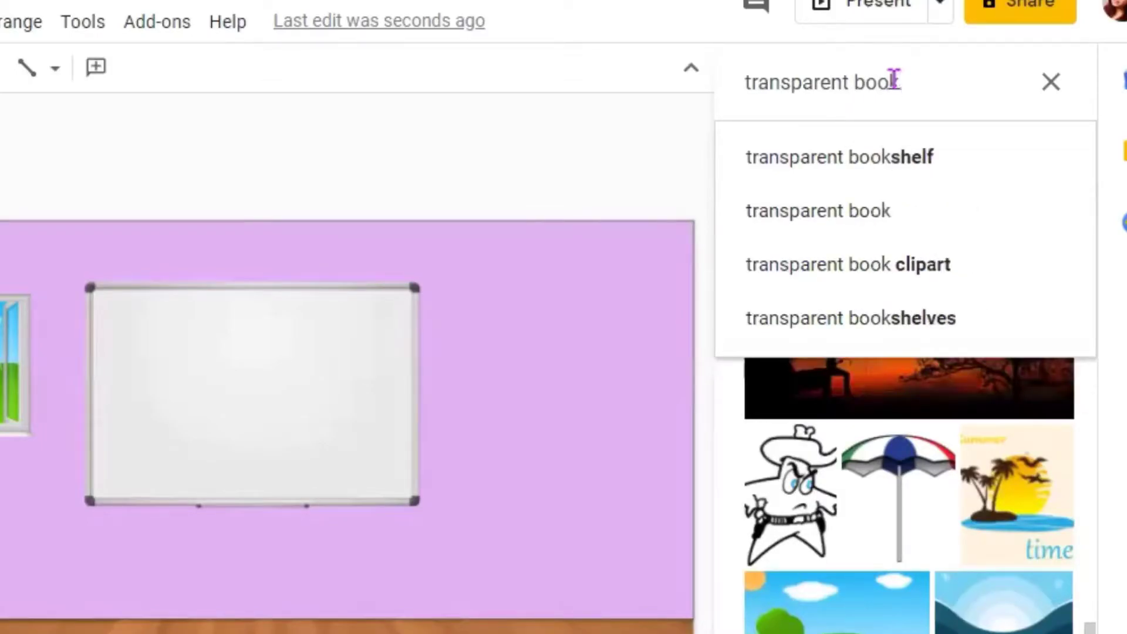
key(Down)
key(Return)
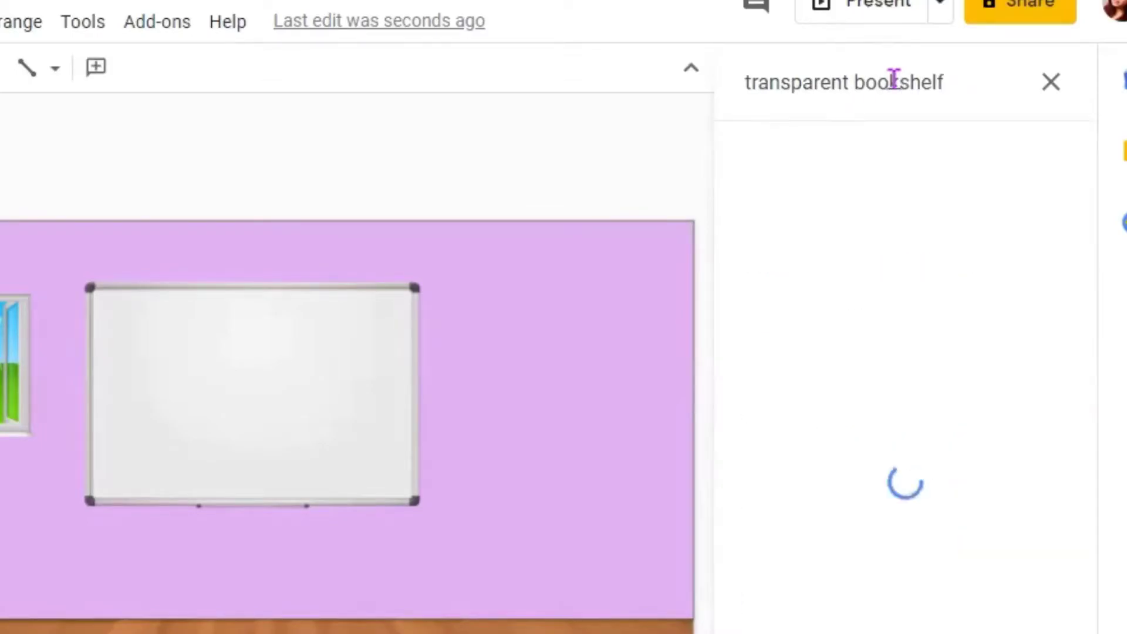
Insert the two-tier bookshelf with colourful books and fit it small on the wall to the right of the whiteboard
scroll(1026, 272, down, 5)
click(901, 368)
click(1039, 619)
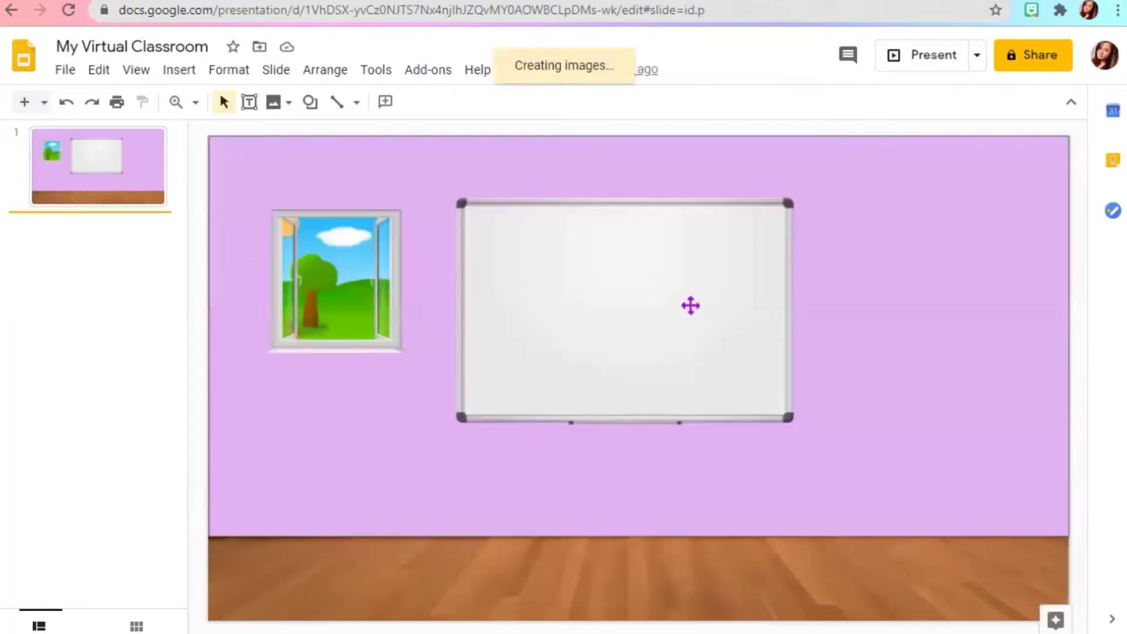
drag(415, 194, 713, 439)
drag(816, 501, 1000, 287)
Search the web for "transparent wall clock" images and insert the round yellow clock
click(179, 69)
mouse_move(204, 106)
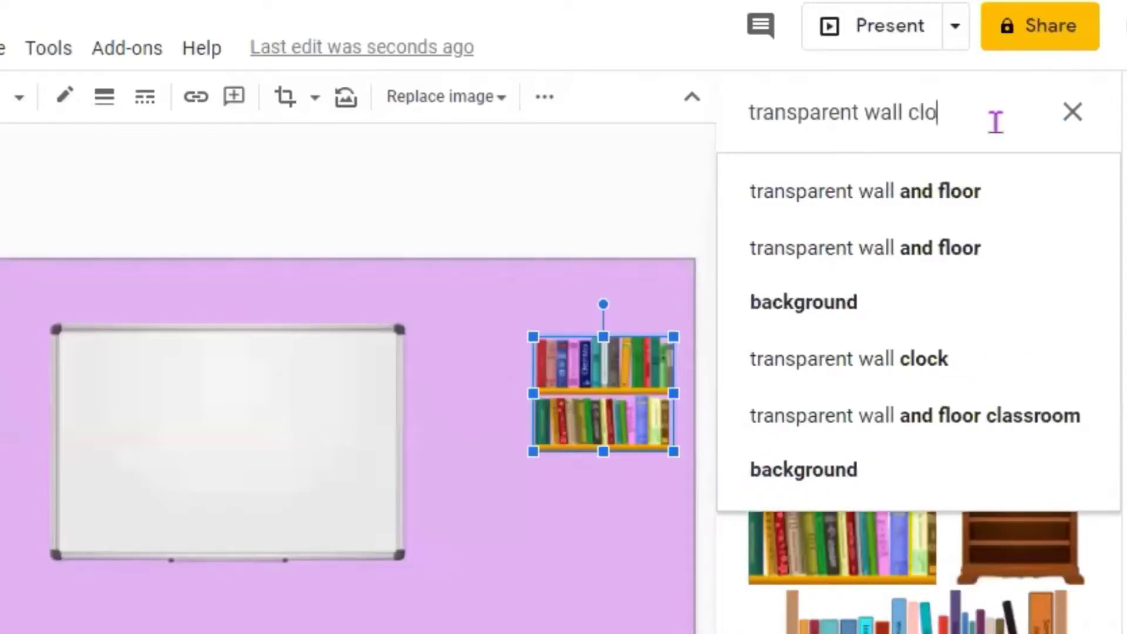
key(Return)
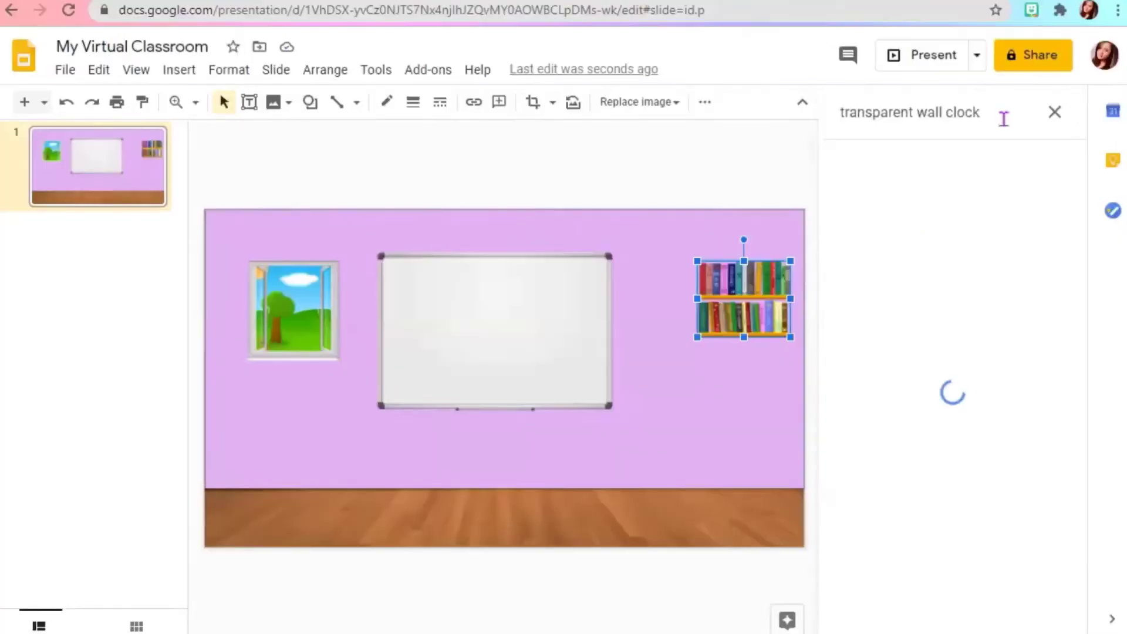
scroll(1015, 353, down, 5)
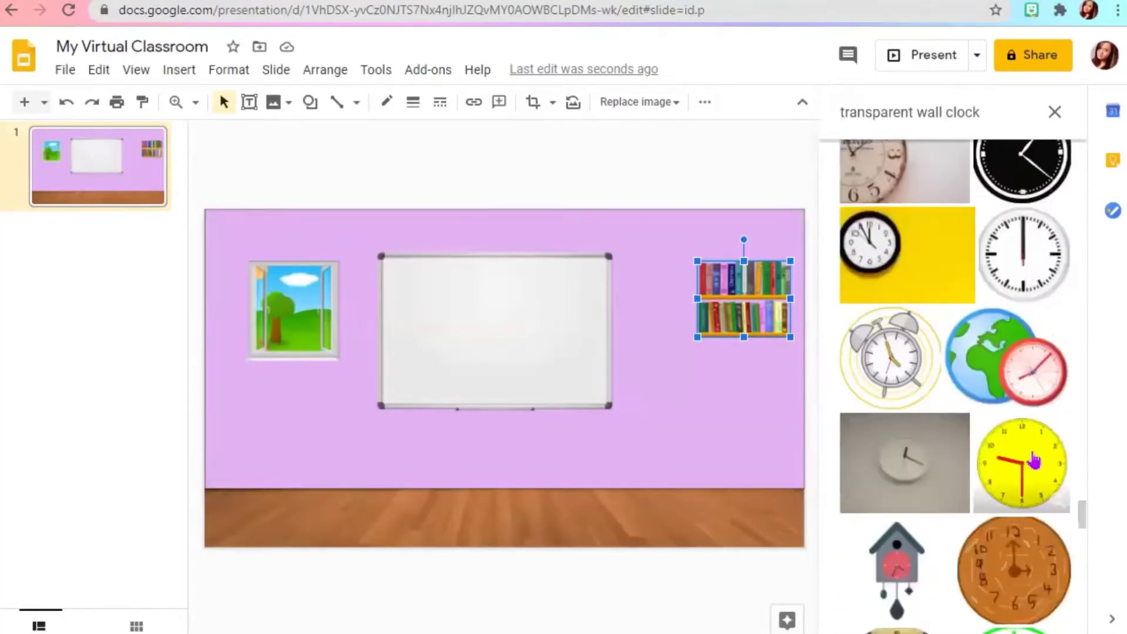
click(1024, 464)
click(1042, 619)
Shrink the yellow clock and place it on the wall between the whiteboard and the bookshelf
drag(408, 153, 762, 503)
drag(857, 289, 857, 284)
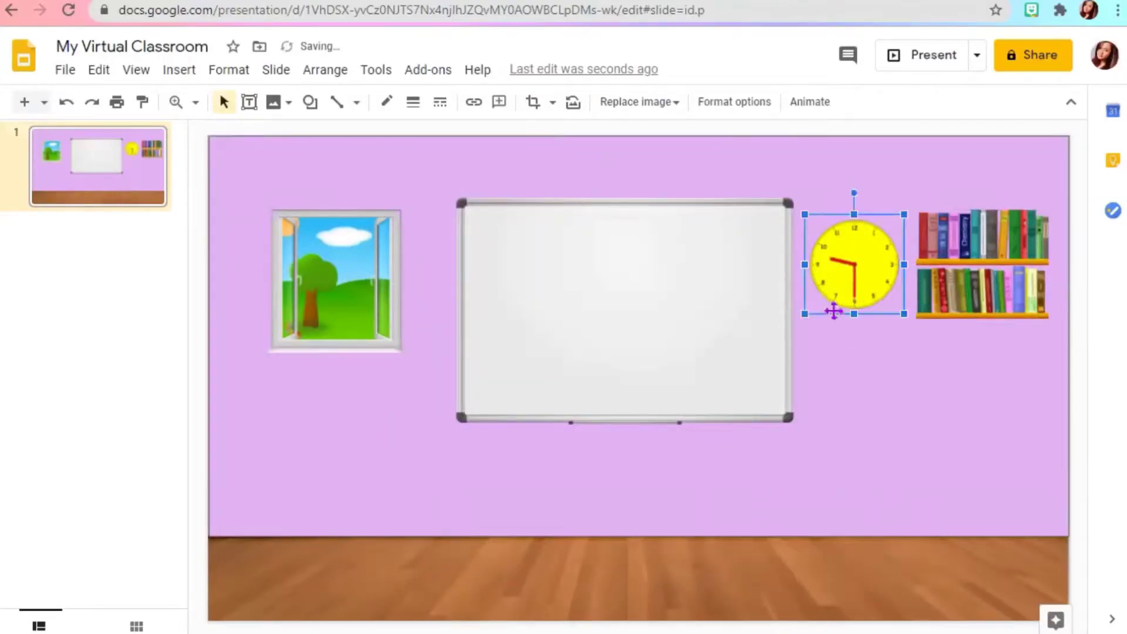
drag(805, 314, 819, 300)
drag(860, 260, 848, 261)
Search the web for "transparent chair" images
click(177, 70)
mouse_move(217, 104)
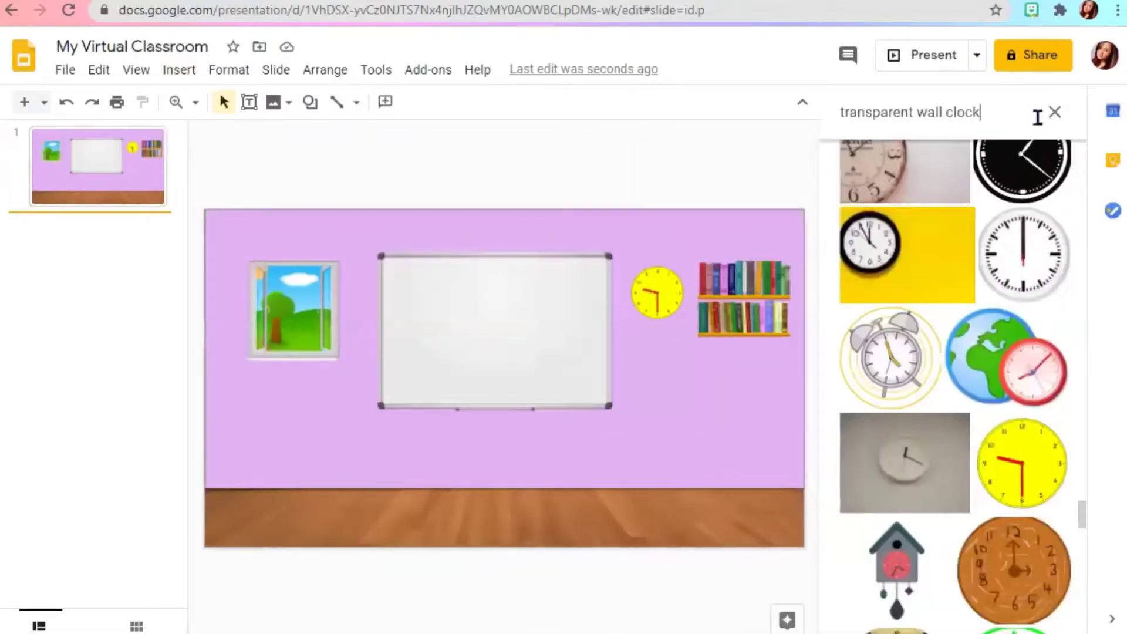
click(1010, 113)
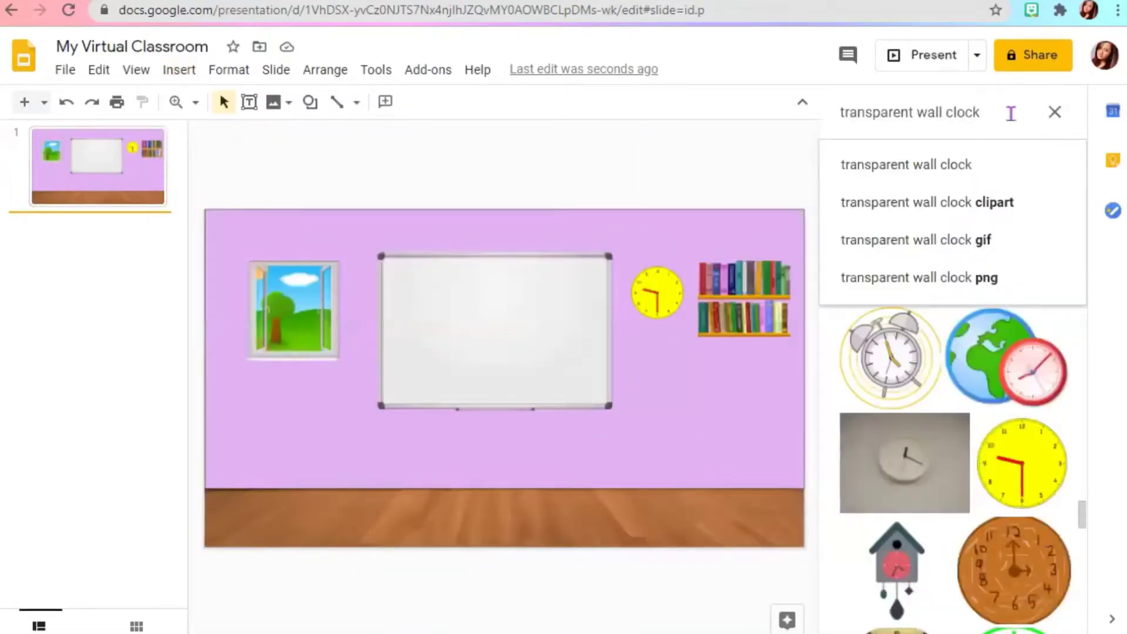
key(BackSpace)
key(BackSpace)
key(BackSpace)
key(BackSpace)
key(BackSpace)
key(BackSpace)
key(BackSpace)
key(BackSpace)
text(chair)
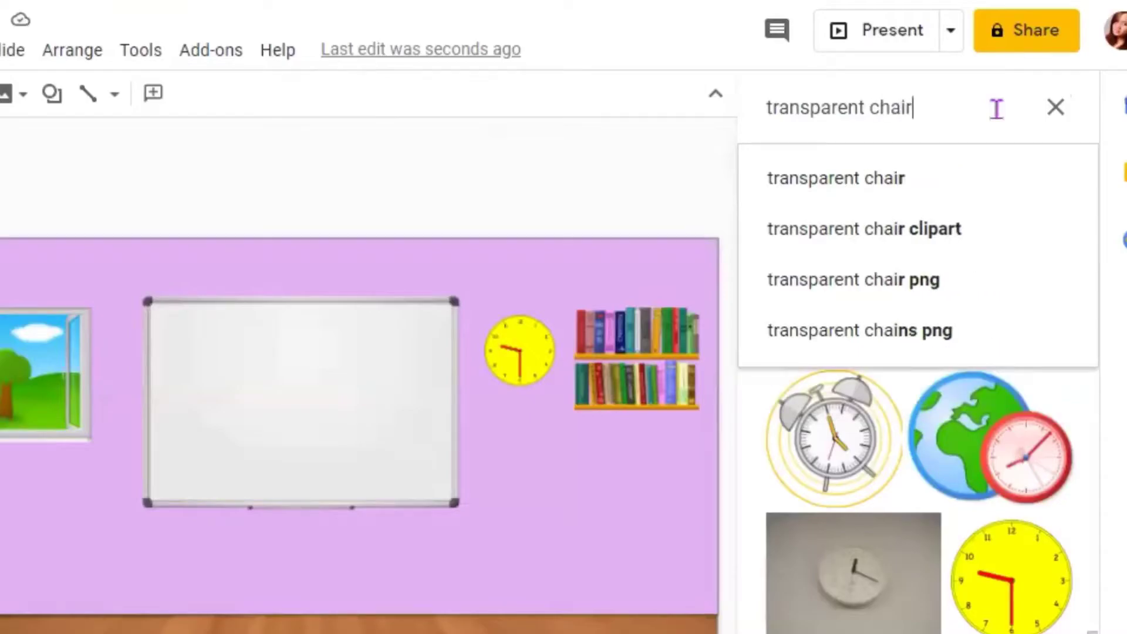
key(Return)
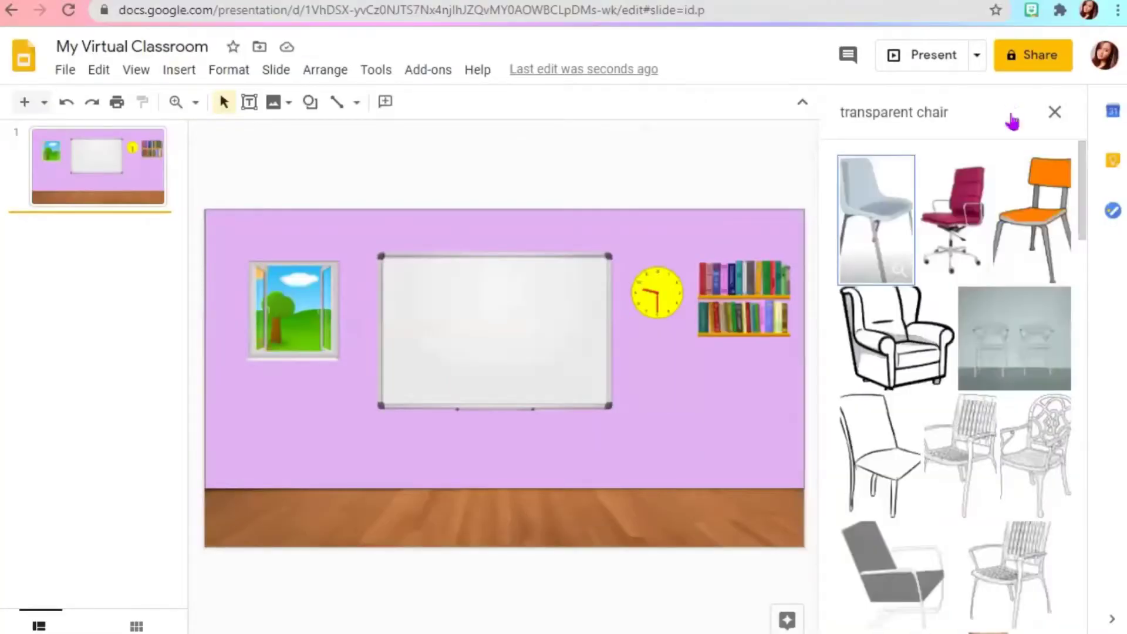
Insert the yellow armchair from the chair search results into the slide
scroll(1006, 246, down, 10)
click(1007, 252)
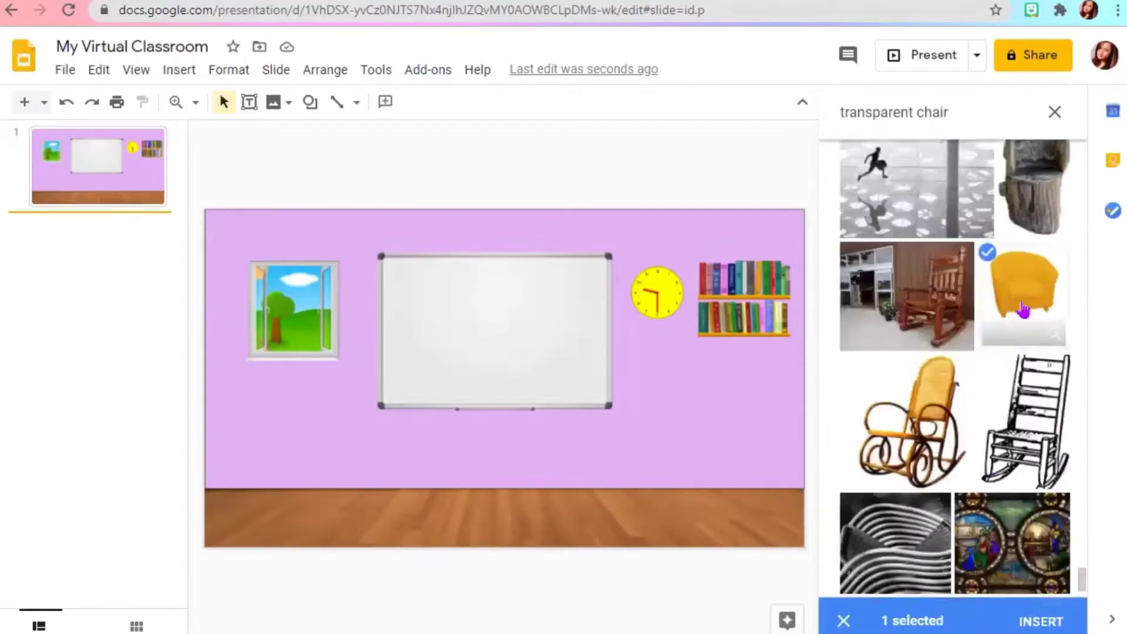
click(1040, 621)
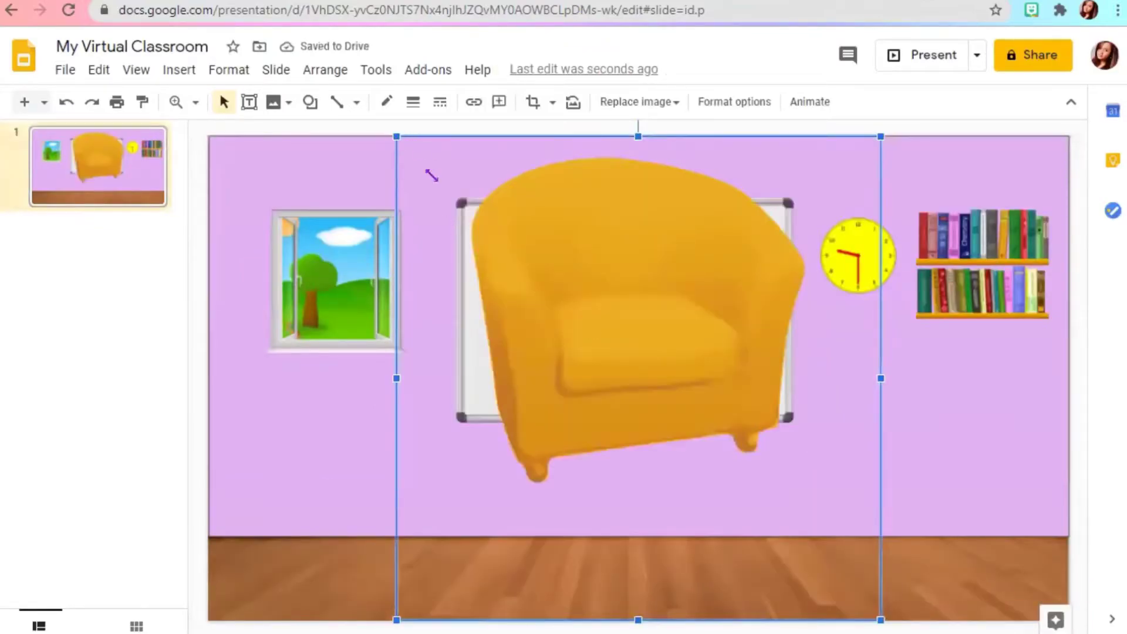
Shrink and crop the armchair image and stand it on the floor below the window
drag(431, 175, 624, 363)
drag(704, 420, 590, 308)
double_click(591, 308)
drag(640, 503, 639, 449)
drag(511, 350, 532, 349)
drag(764, 349, 741, 349)
click(35, 455)
click(562, 274)
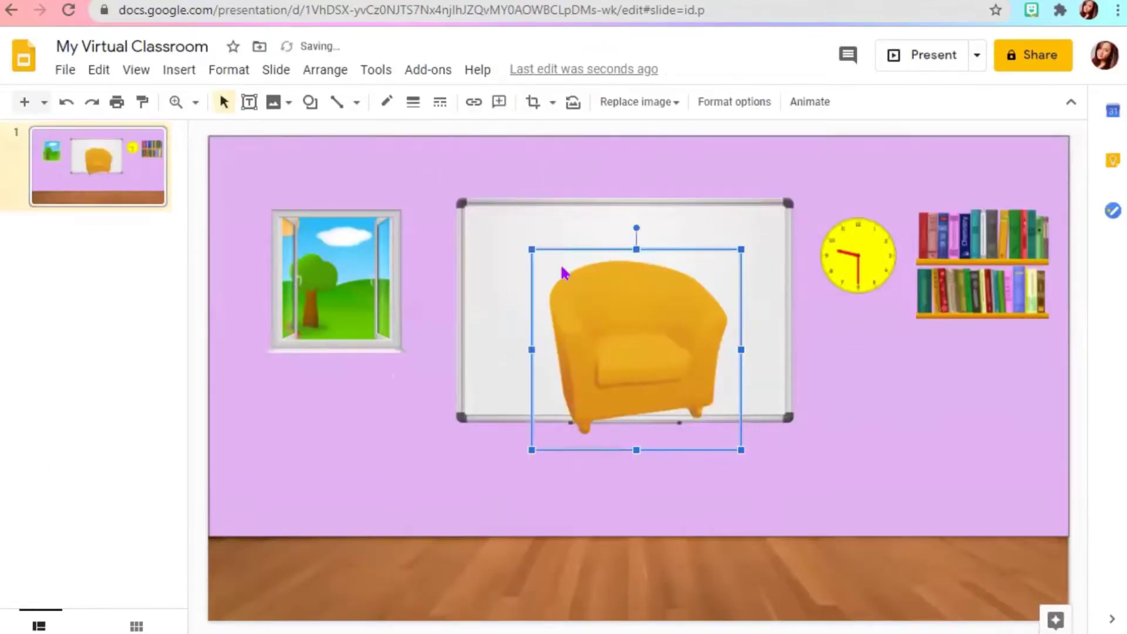
drag(609, 382, 347, 501)
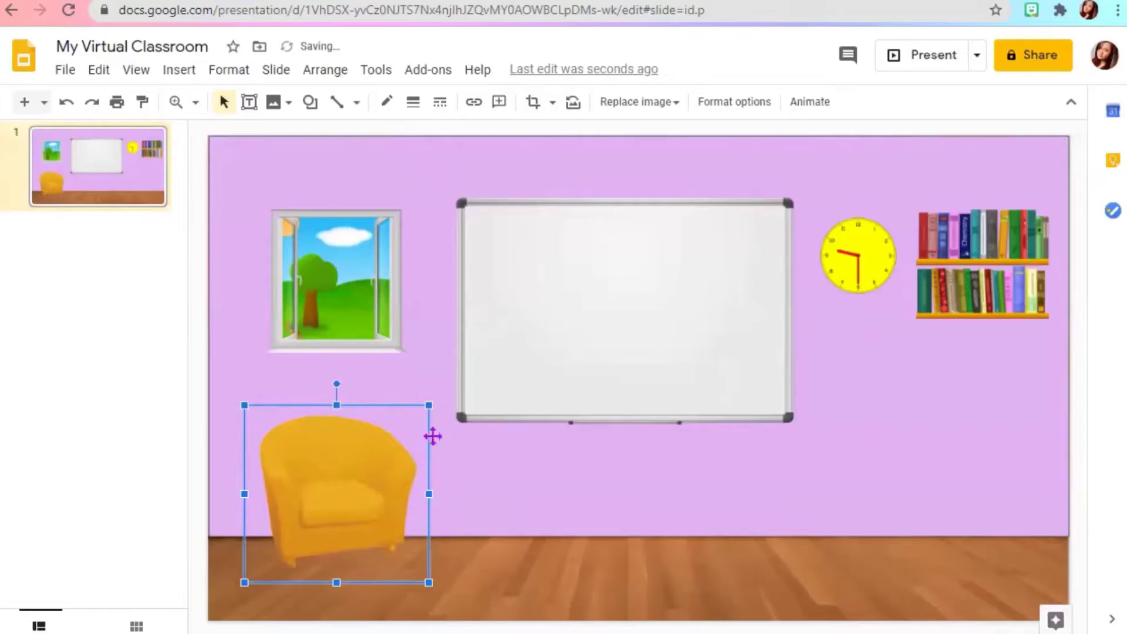
Search the web for "transparent carpet" images and insert the oval striped rug
click(179, 69)
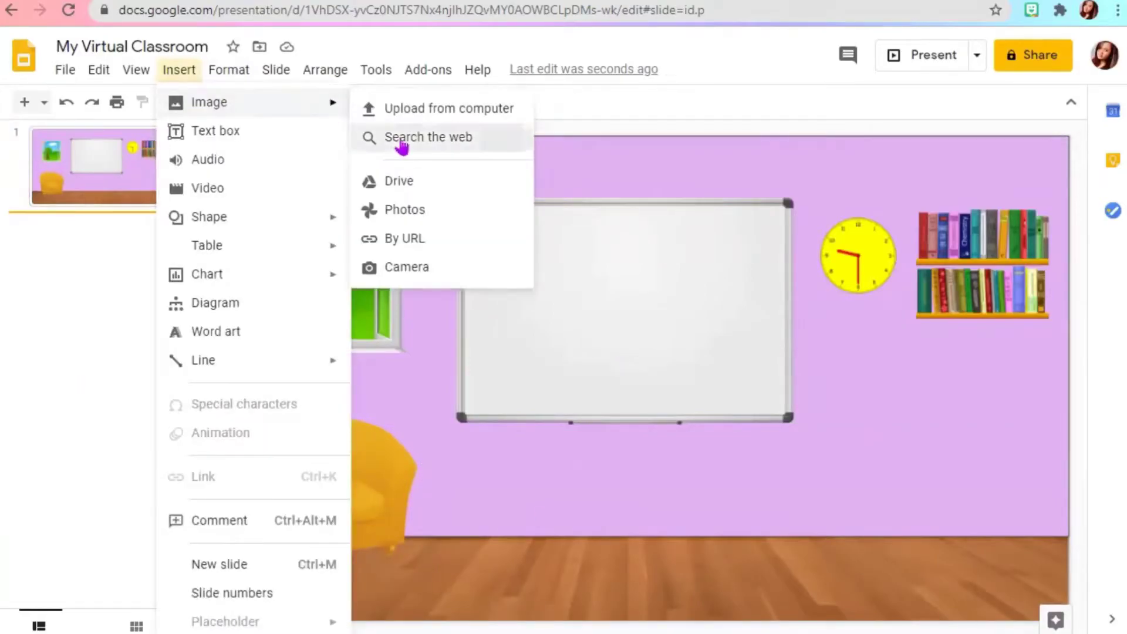
click(401, 141)
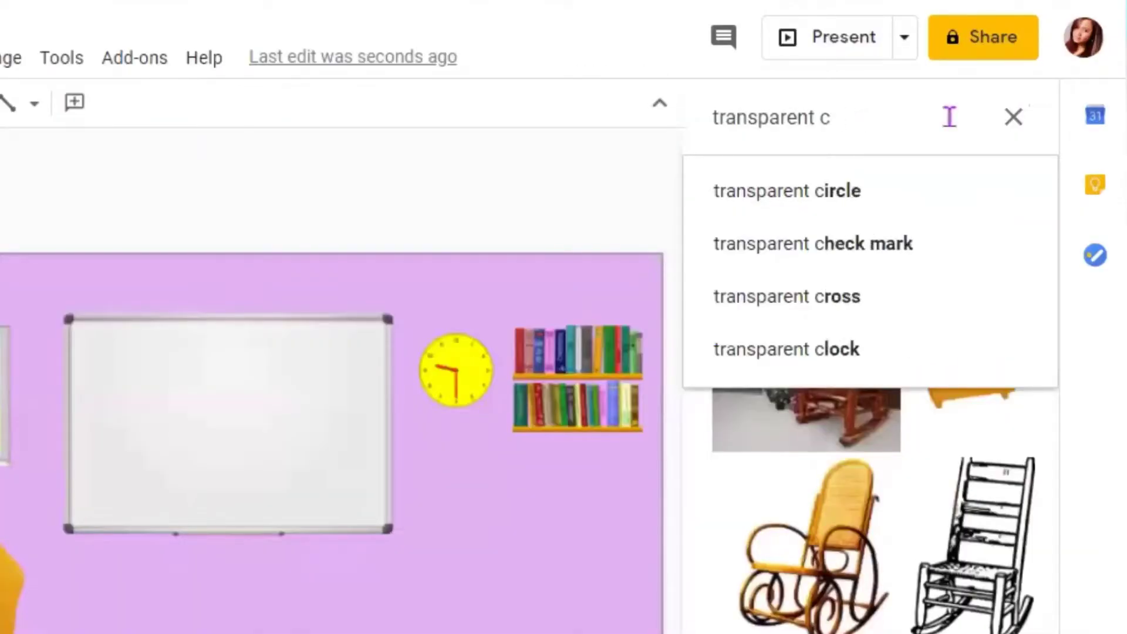
text(pet)
key(Return)
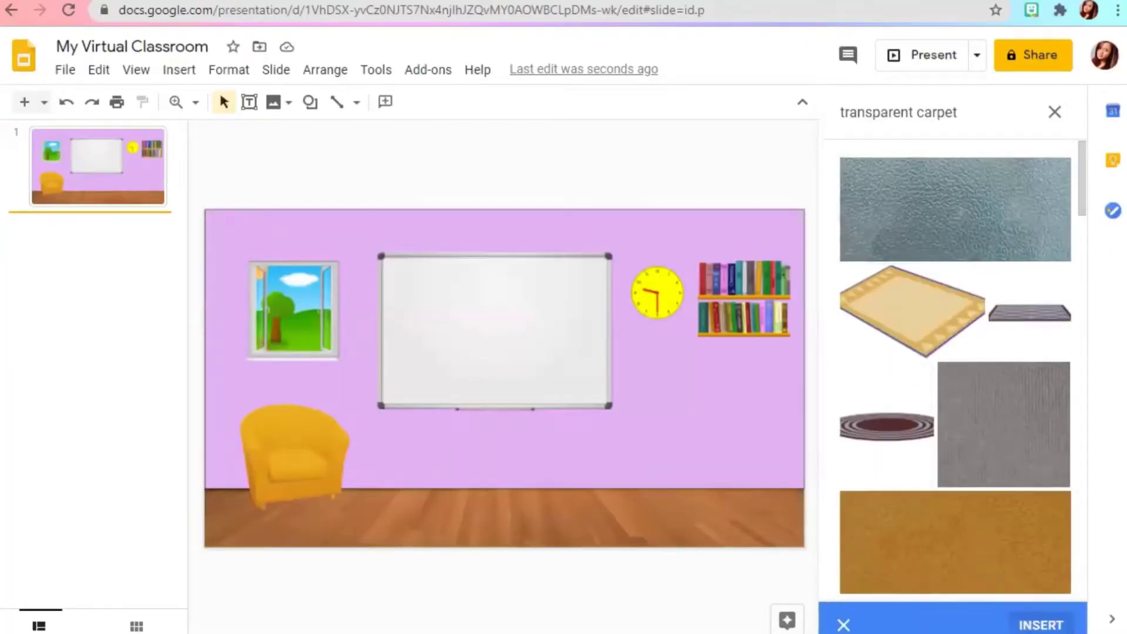
click(1041, 624)
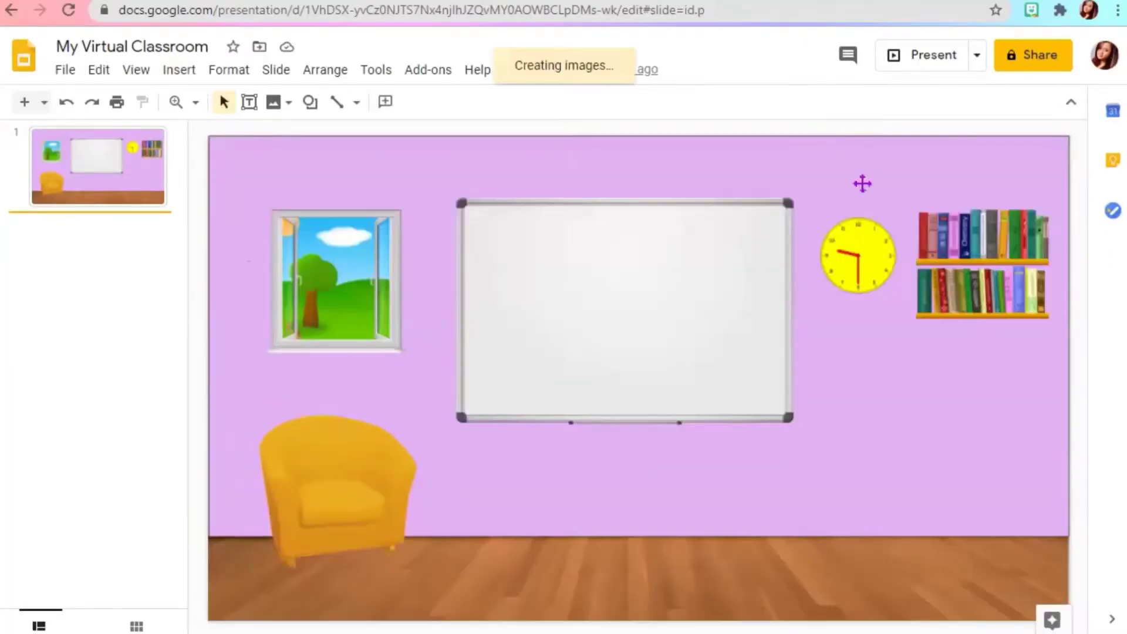
Shrink the rug image and crop away the empty space above and below the rug
drag(398, 134, 578, 317)
drag(712, 468, 593, 335)
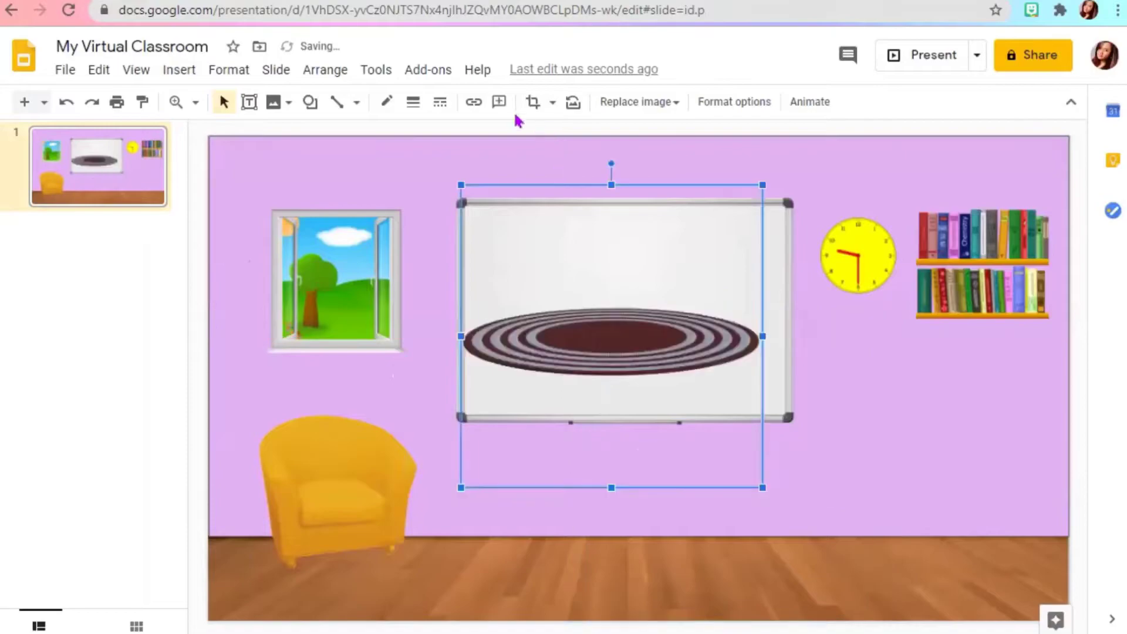
click(533, 102)
drag(612, 185, 612, 283)
drag(624, 500, 616, 395)
click(629, 334)
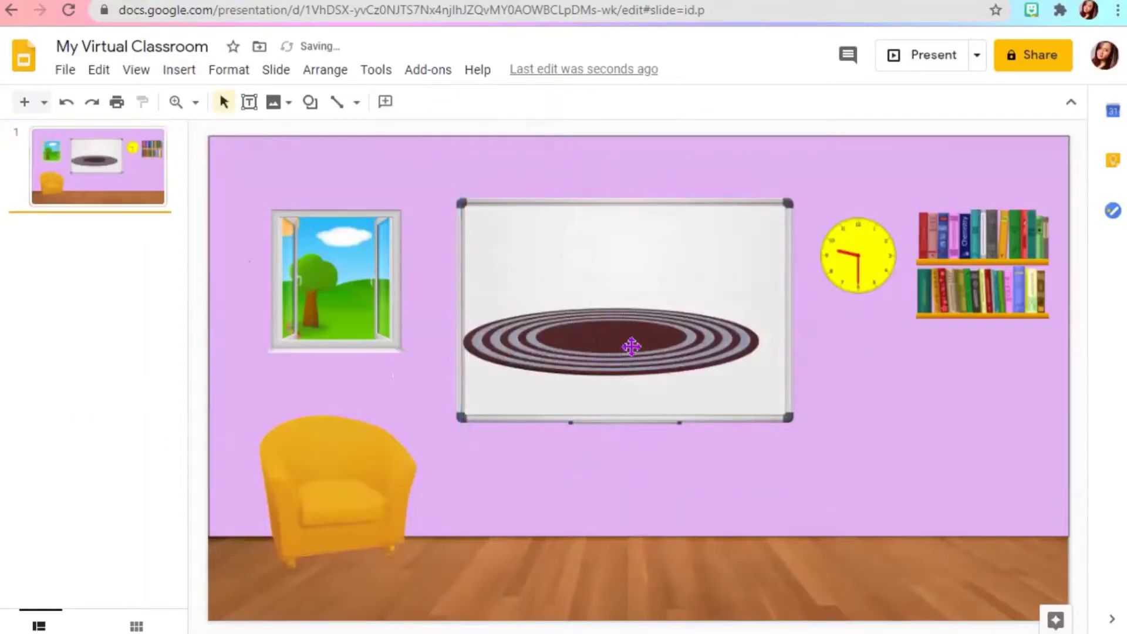
Move the rug onto the wooden floor below the whiteboard and enlarge it slightly
drag(628, 334, 624, 614)
drag(775, 518, 800, 508)
drag(673, 586, 661, 590)
click(75, 409)
Search the web for "transparent table" images and insert the round glass-topped table with curled metal legs
click(176, 76)
mouse_move(201, 101)
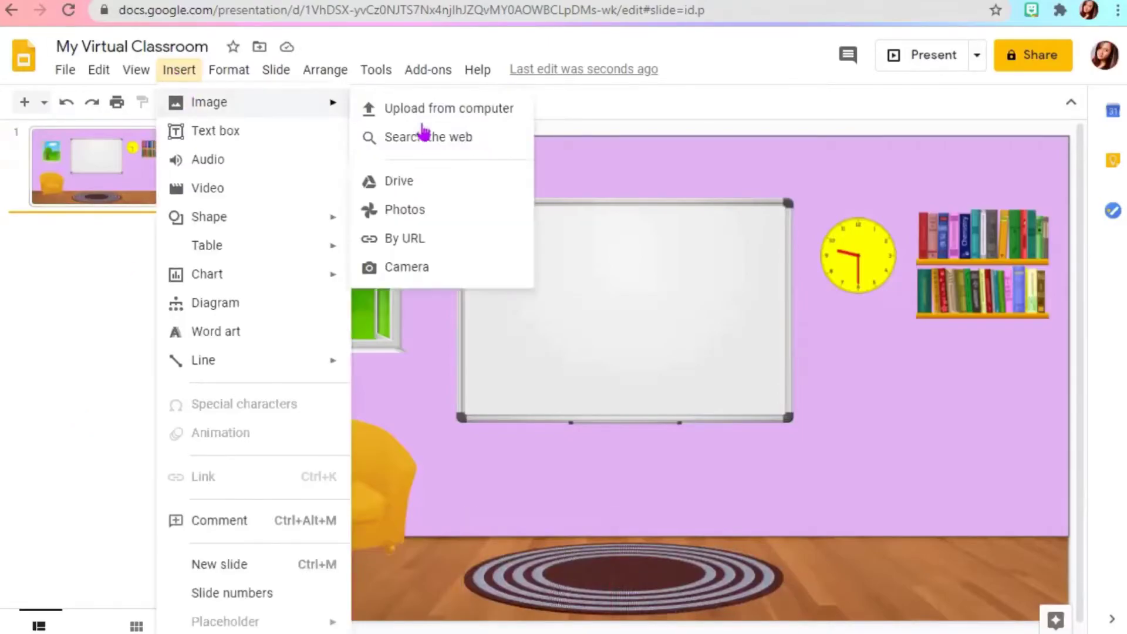
click(423, 135)
key(BackSpace)
key(BackSpace)
key(BackSpace)
key(BackSpace)
key(BackSpace)
key(BackSpace)
key(BackSpace)
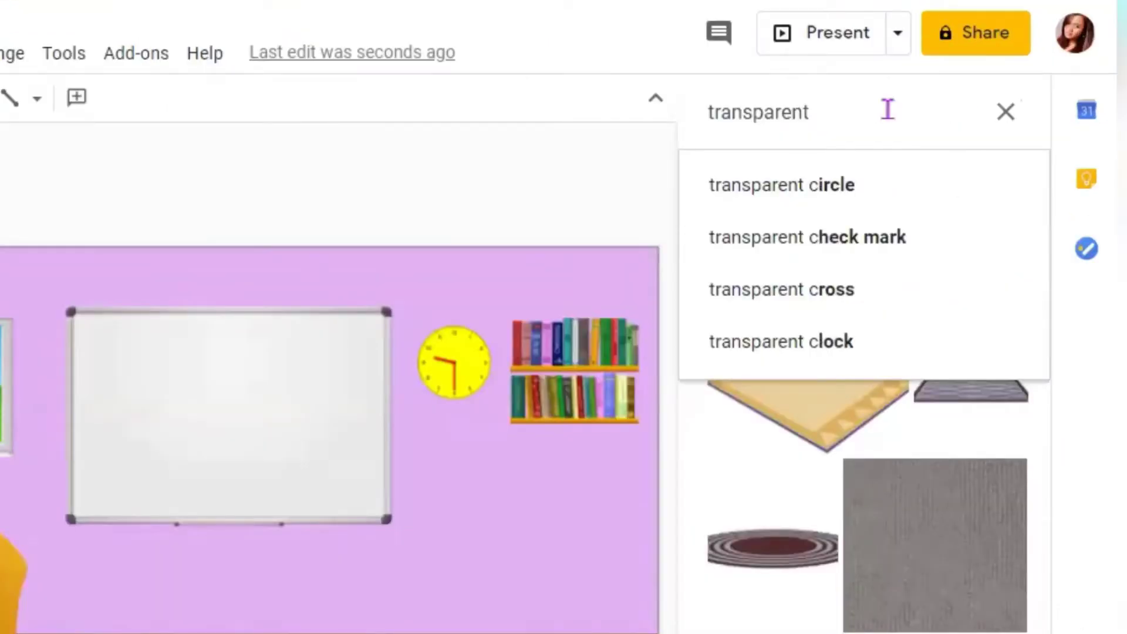
text(transparent table)
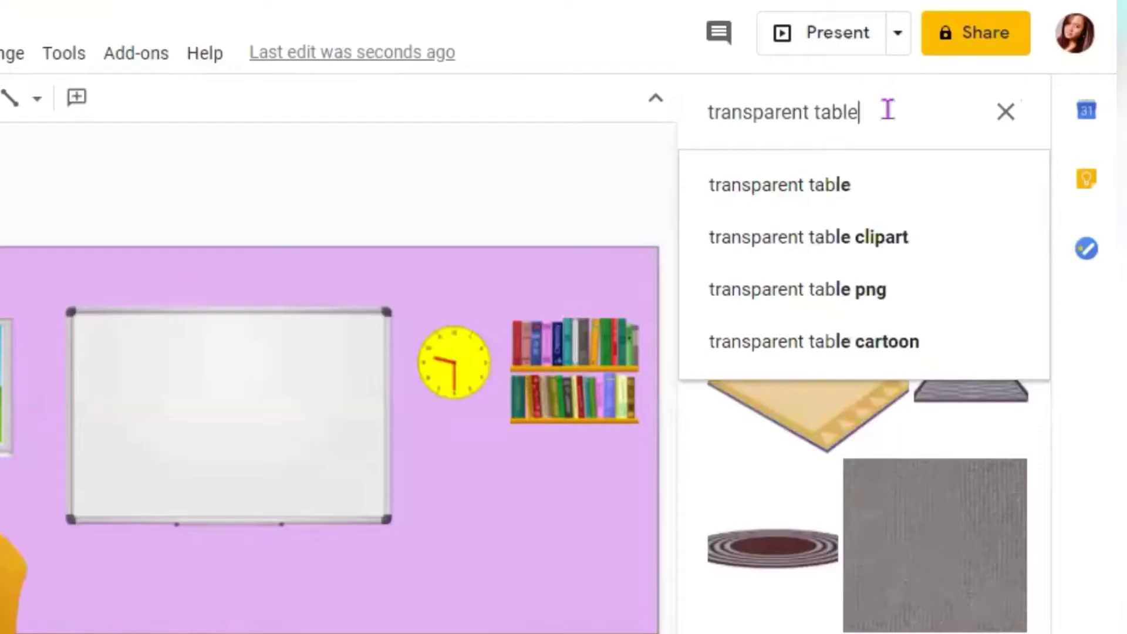
key(Return)
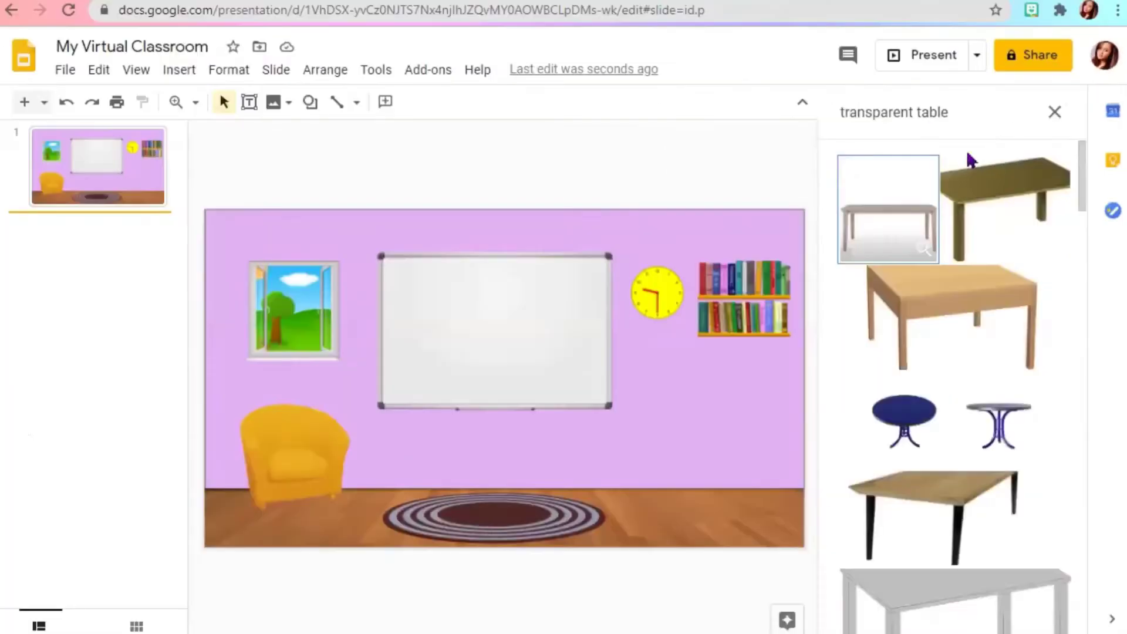
scroll(870, 431, down, 10)
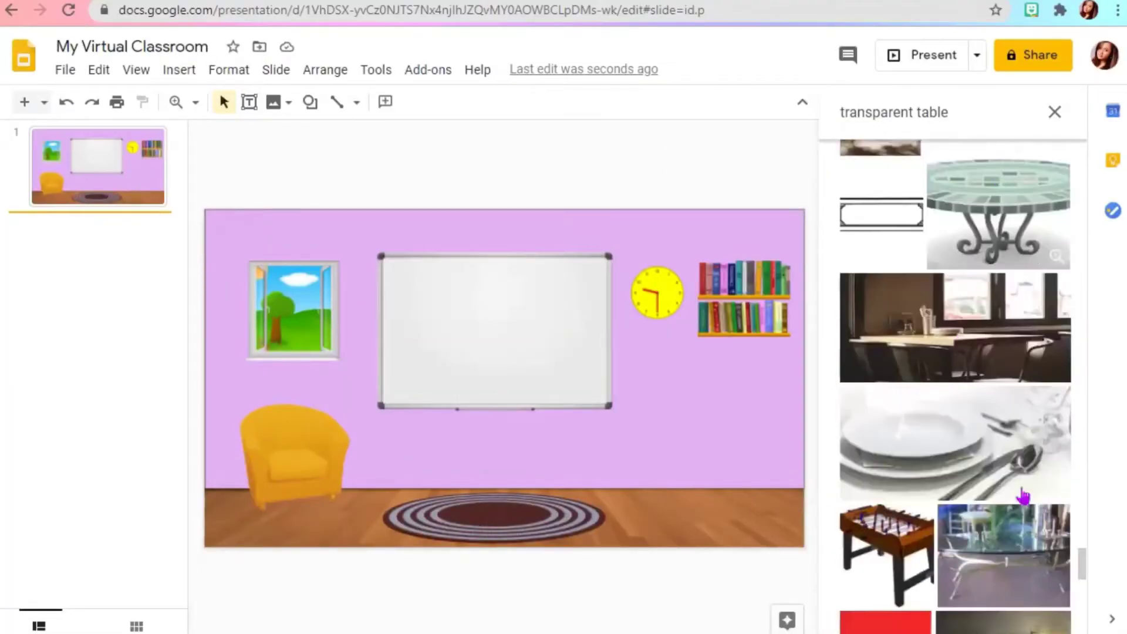
click(1026, 505)
click(1042, 619)
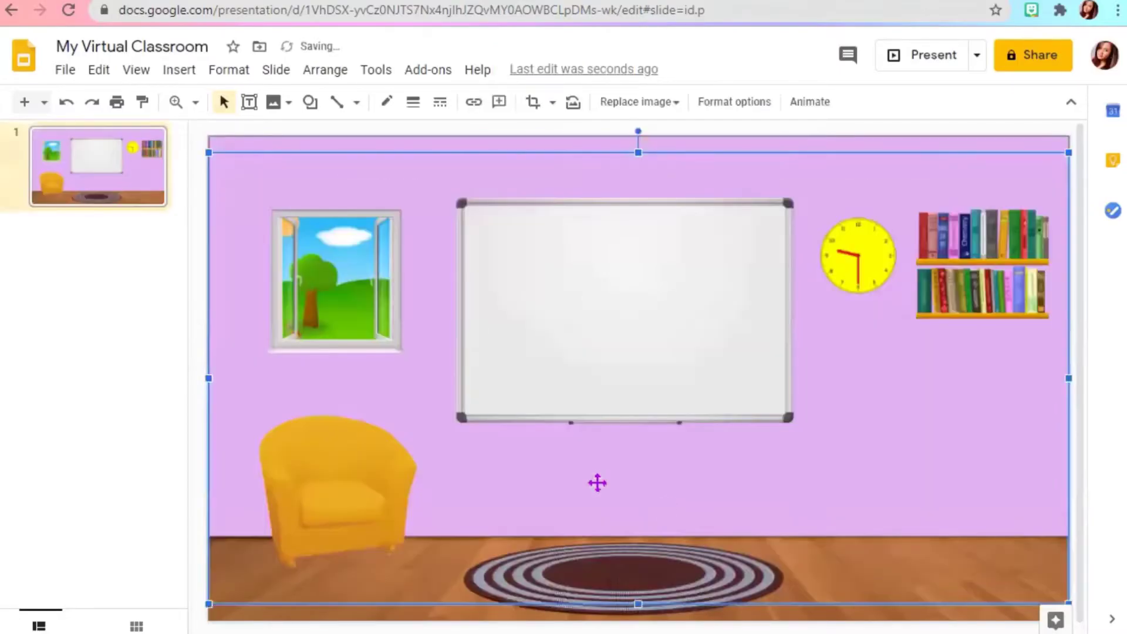
Shrink and narrow the round table image and stand it on the floor beside the yellow armchair
drag(205, 148, 893, 512)
drag(955, 544, 534, 508)
drag(428, 469, 443, 476)
drag(548, 504, 511, 508)
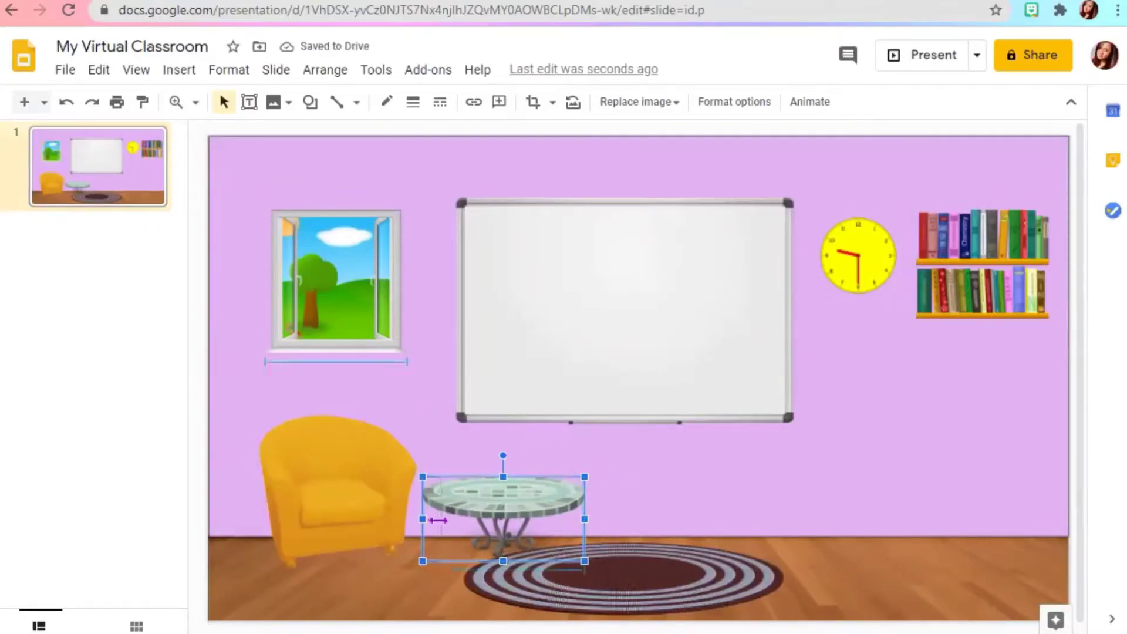
drag(437, 519, 442, 520)
drag(584, 519, 557, 520)
drag(480, 506, 480, 511)
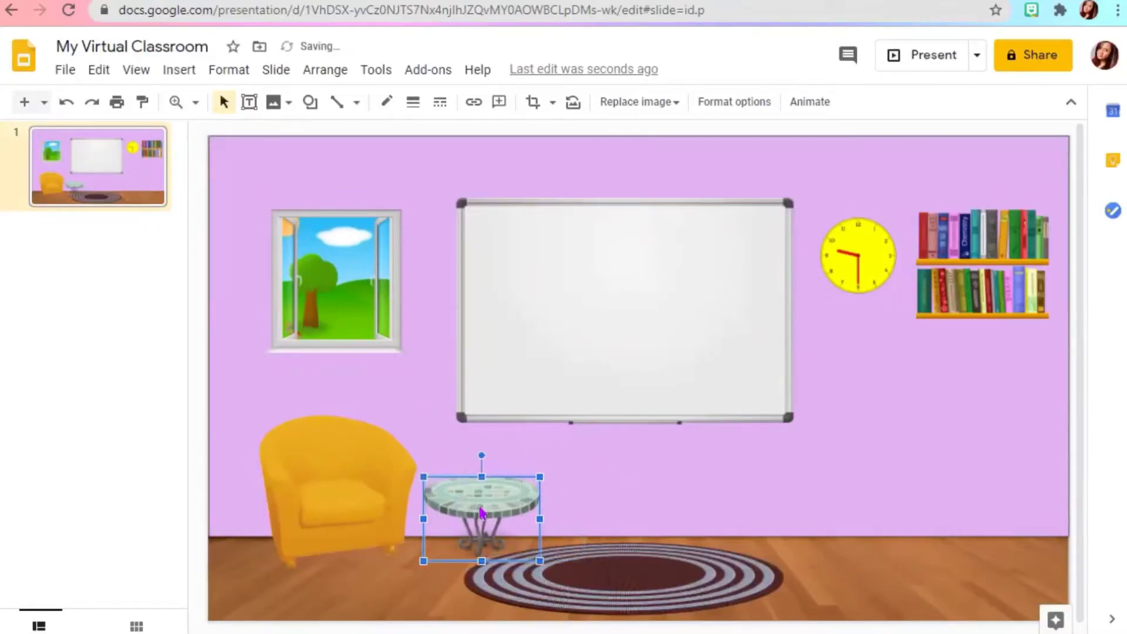
click(142, 477)
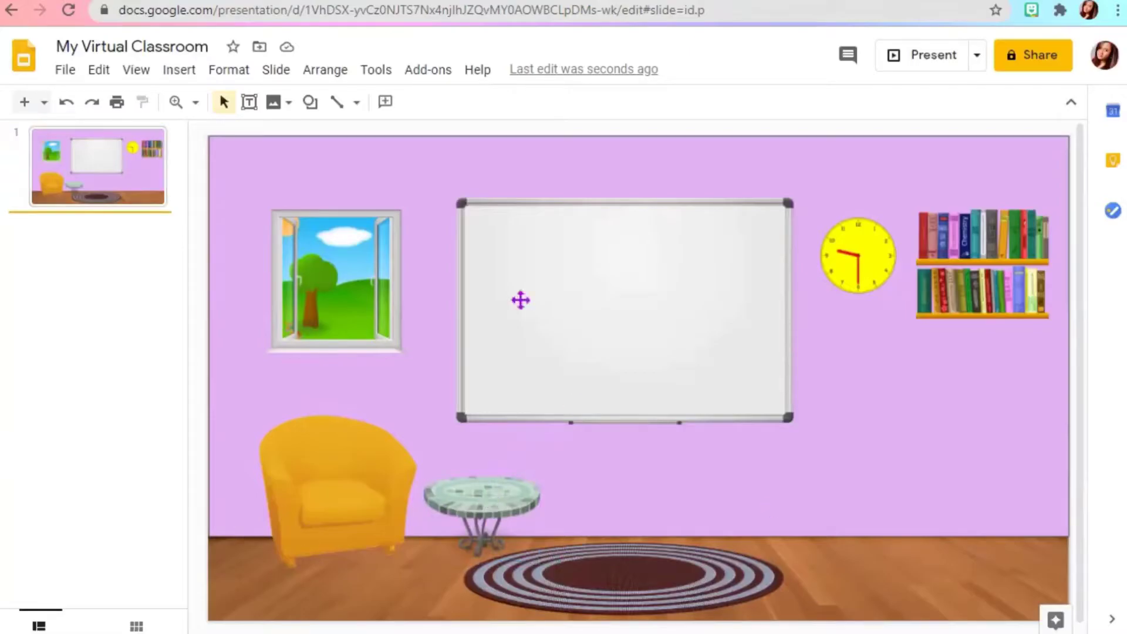
Search the web for "transparent plant clipart" images and insert the picture of three potted tulips
click(179, 70)
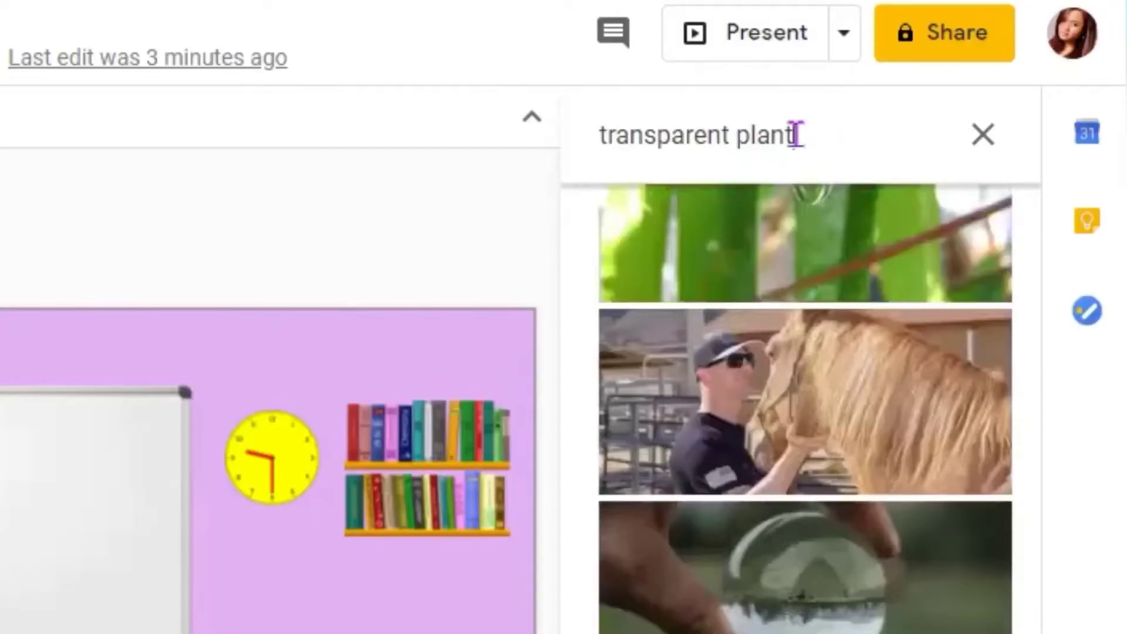
click(815, 135)
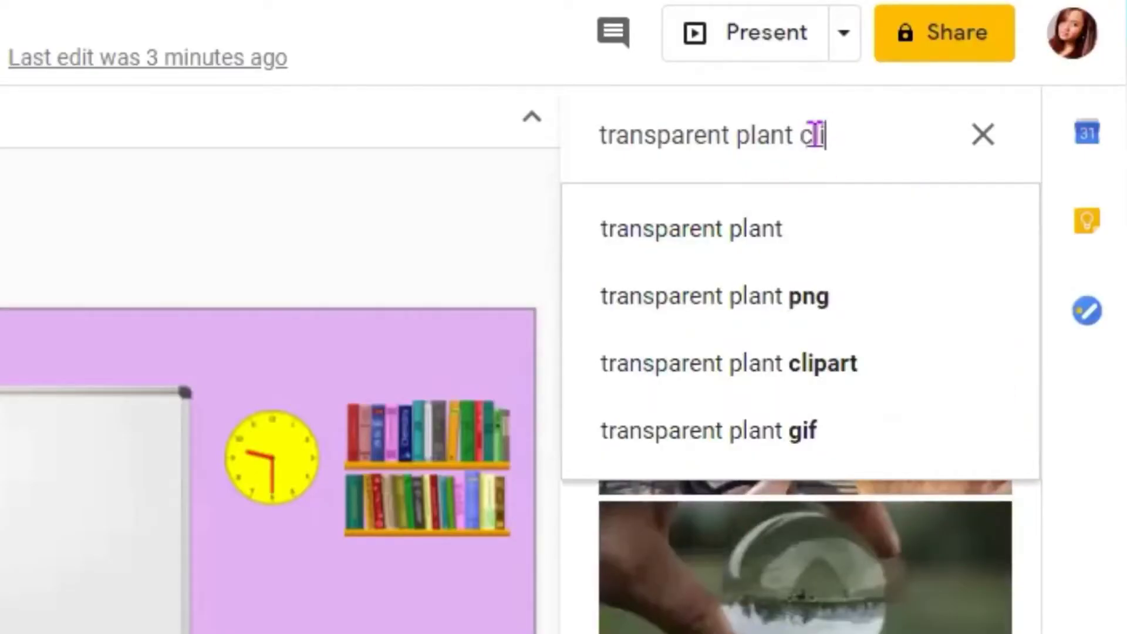
text(clipart)
key(Return)
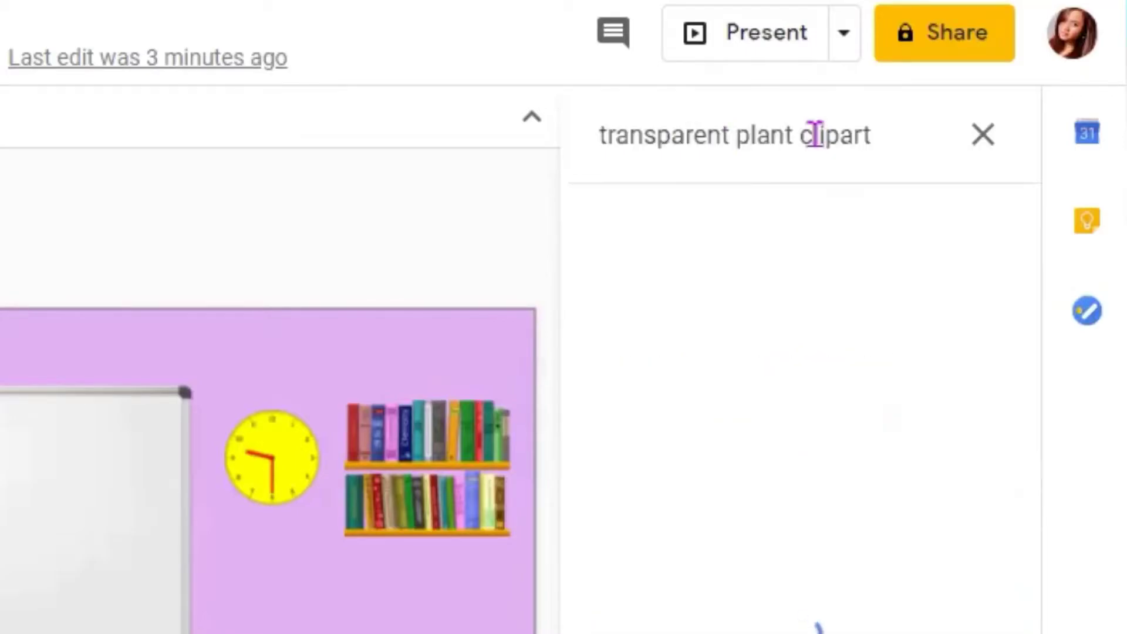
scroll(976, 396, down, 10)
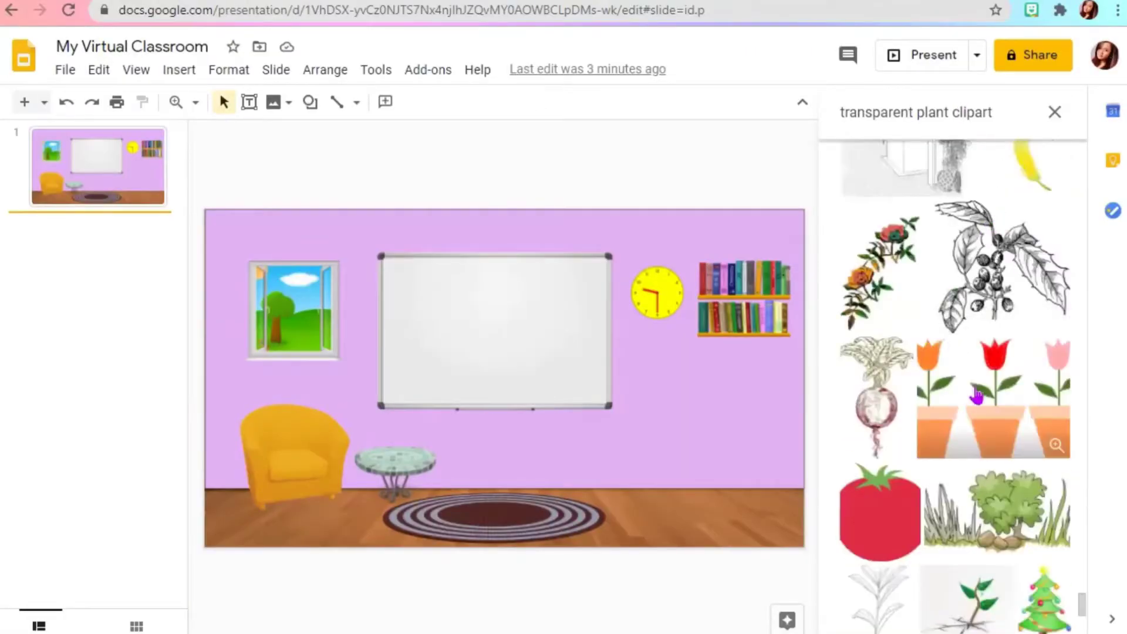
click(976, 396)
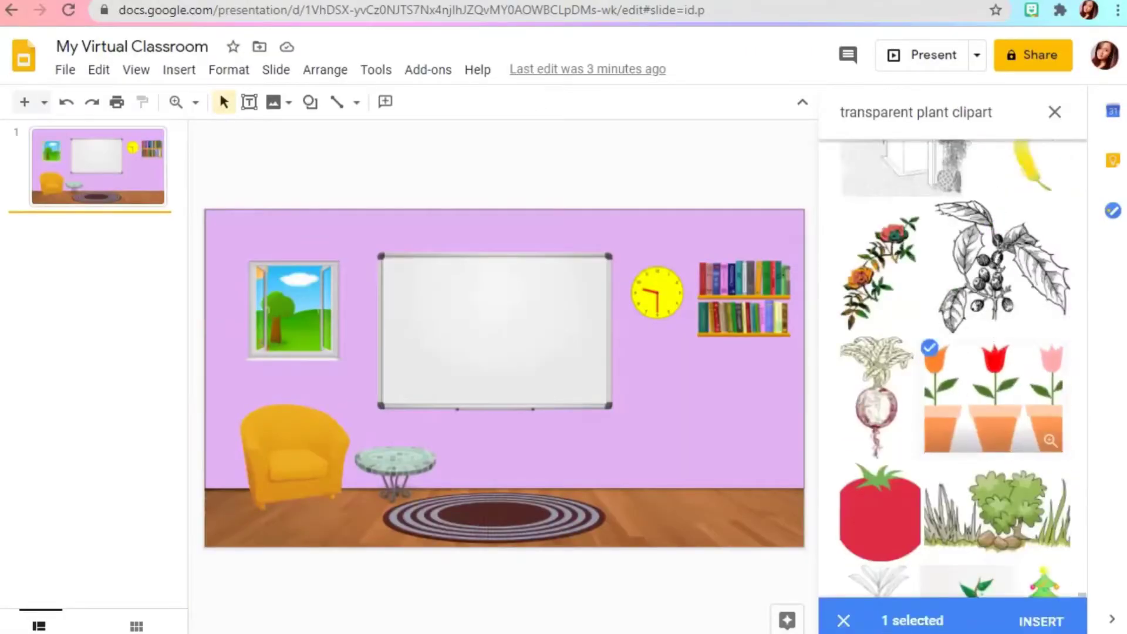
click(1039, 616)
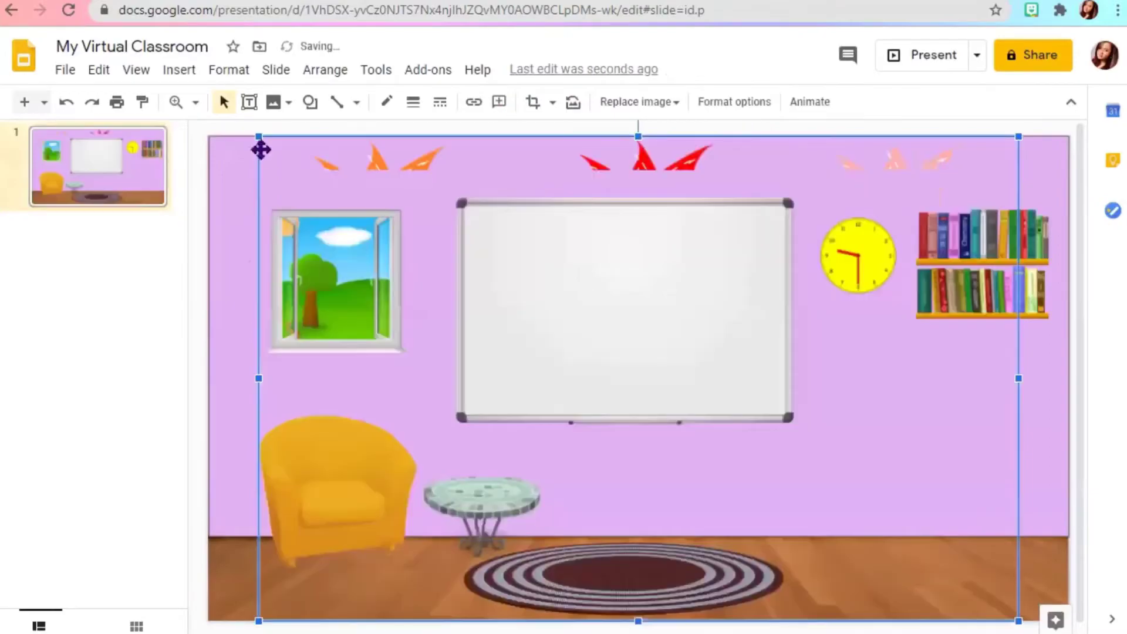
Shrink the potted tulips and place them against the wall next to the round table, just above the rug
drag(259, 136, 861, 521)
click(839, 506)
click(908, 557)
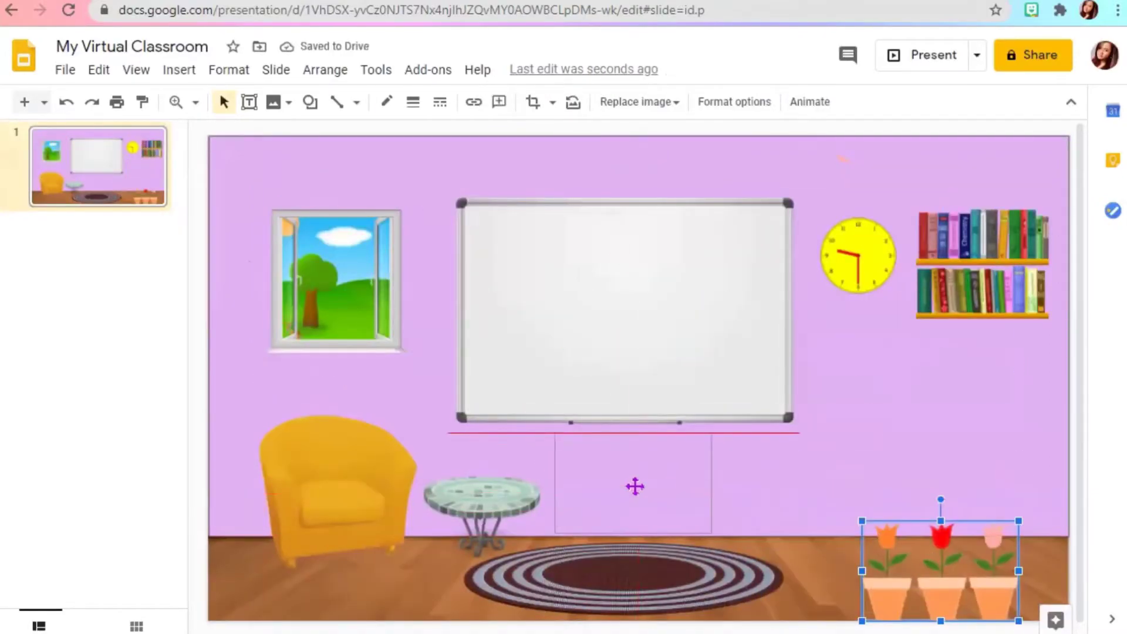
drag(635, 486, 635, 485)
drag(667, 516, 629, 514)
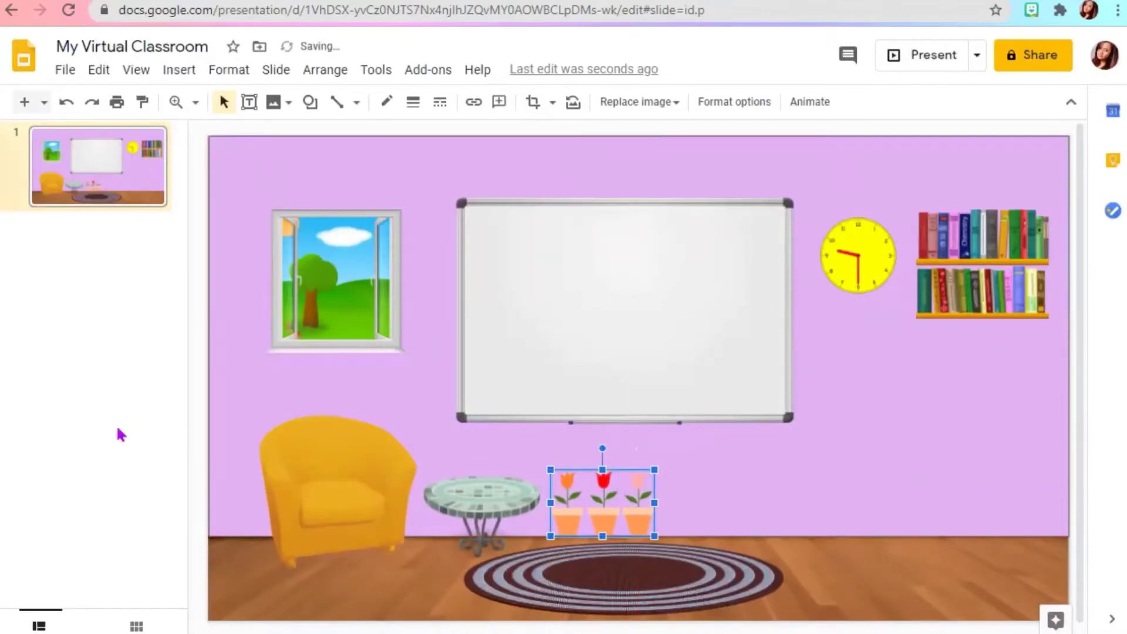
Search the web for "transparent piano" images and insert the black grand piano with colourful music notes
click(179, 69)
mouse_move(190, 109)
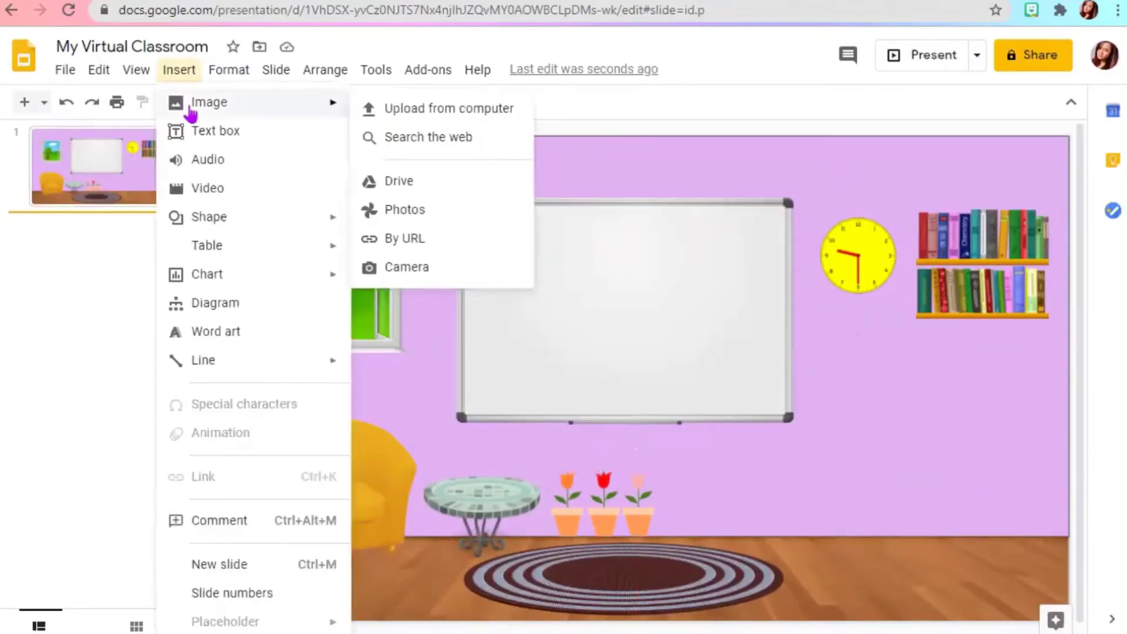
click(391, 137)
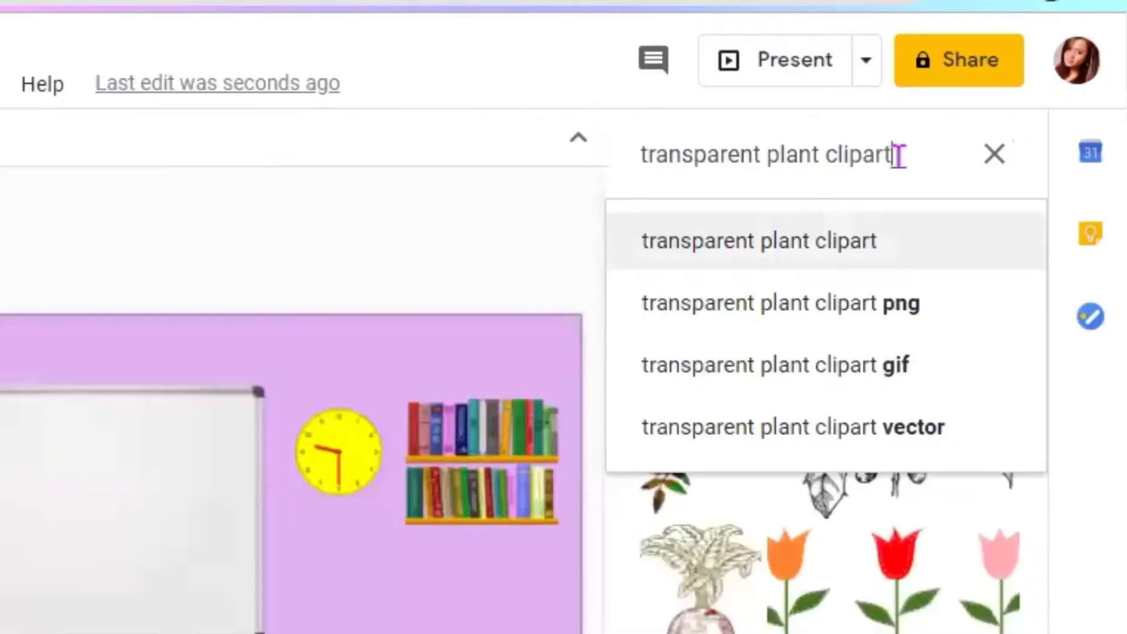
key(BackSpace)
key(BackSpace)
key(BackSpace)
key(BackSpace)
key(BackSpace)
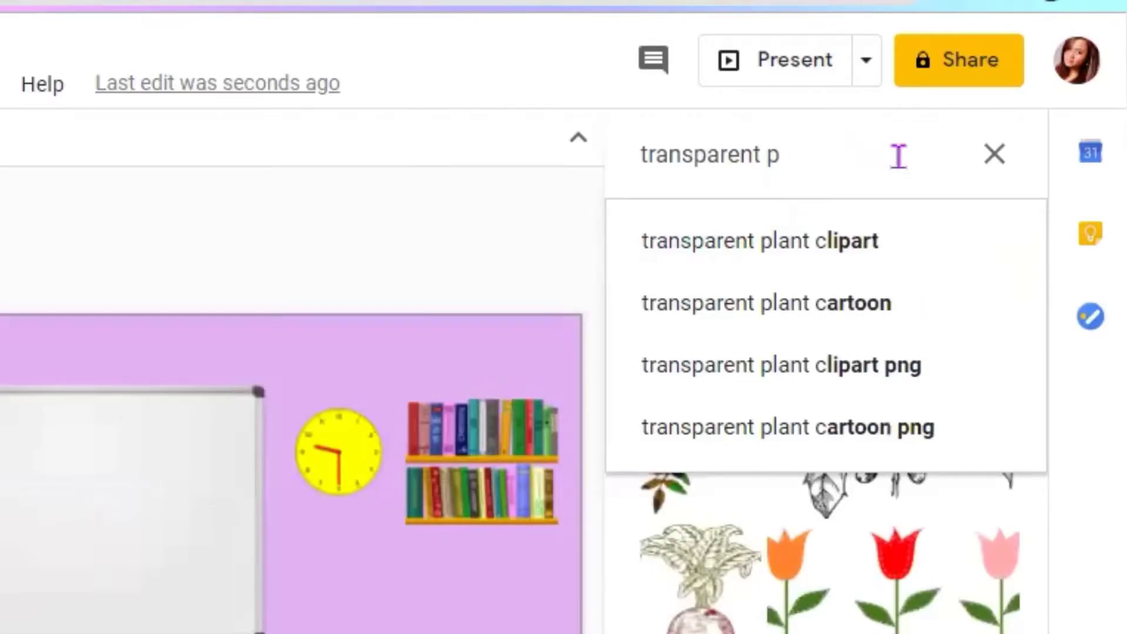
text(iano)
key(Return)
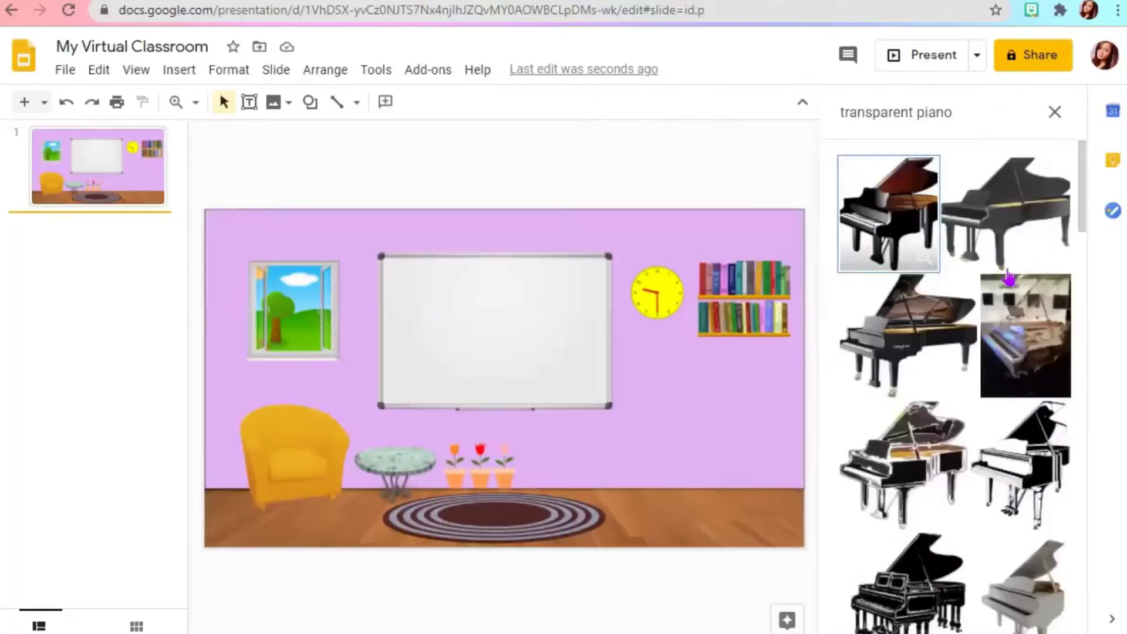
scroll(1006, 282, down, 5)
click(930, 252)
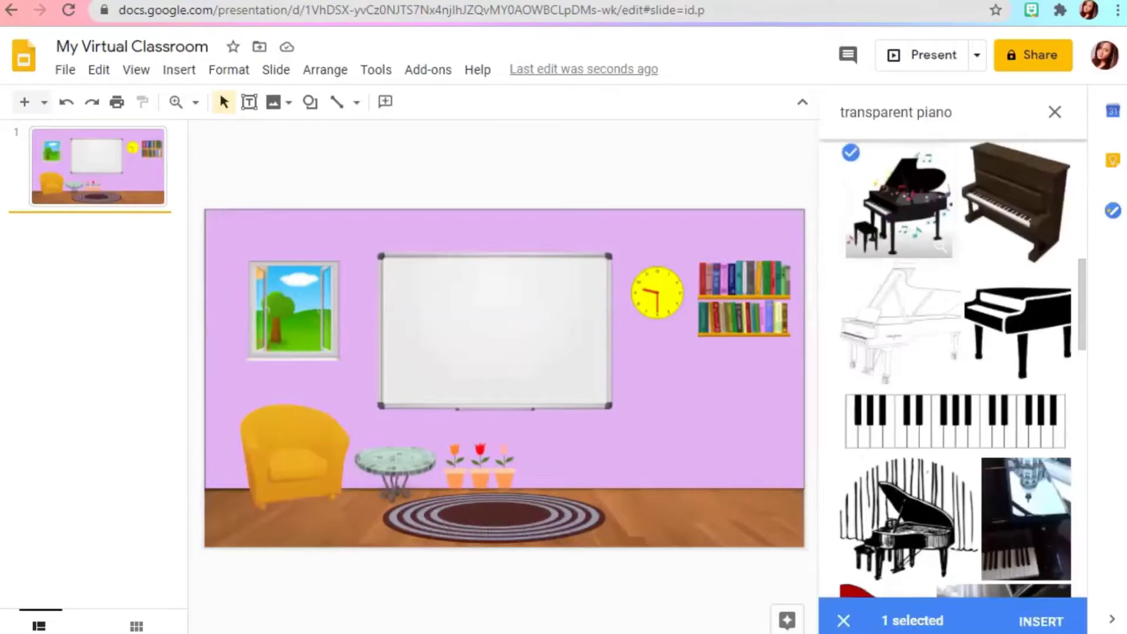
click(1041, 621)
Resize the piano image and stand it on the floor in the right corner of the classroom, below the bookshelf
drag(395, 139, 679, 418)
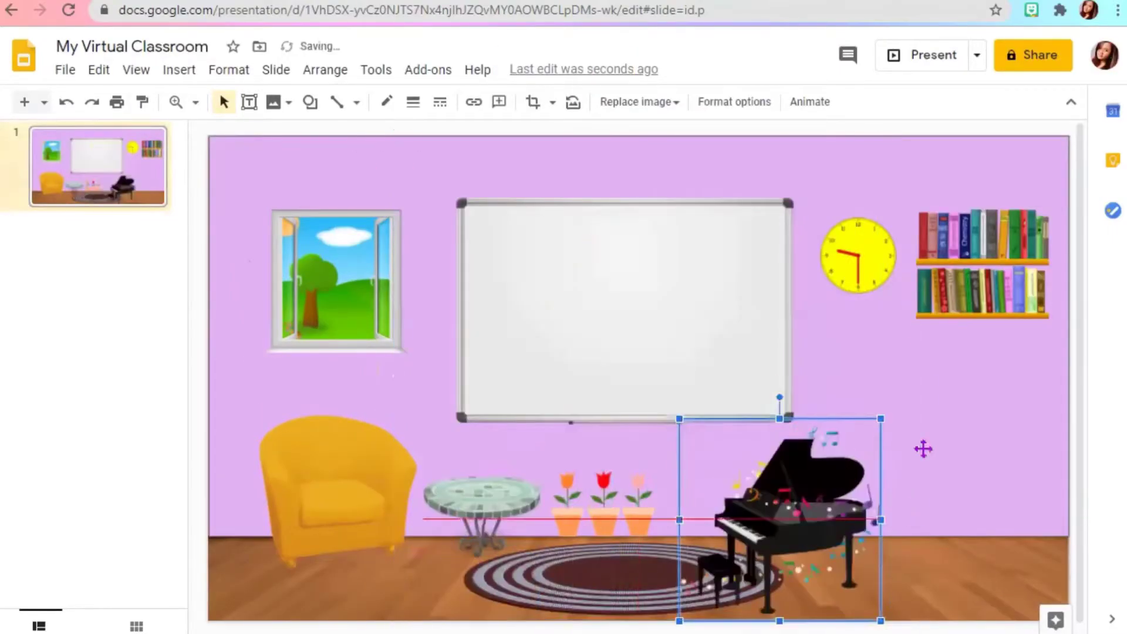
drag(825, 489, 923, 449)
click(763, 364)
drag(777, 379, 748, 349)
click(765, 372)
drag(923, 471, 974, 519)
click(67, 393)
Widen the whiteboard slightly on both its left and right sides
click(481, 317)
drag(447, 311, 424, 311)
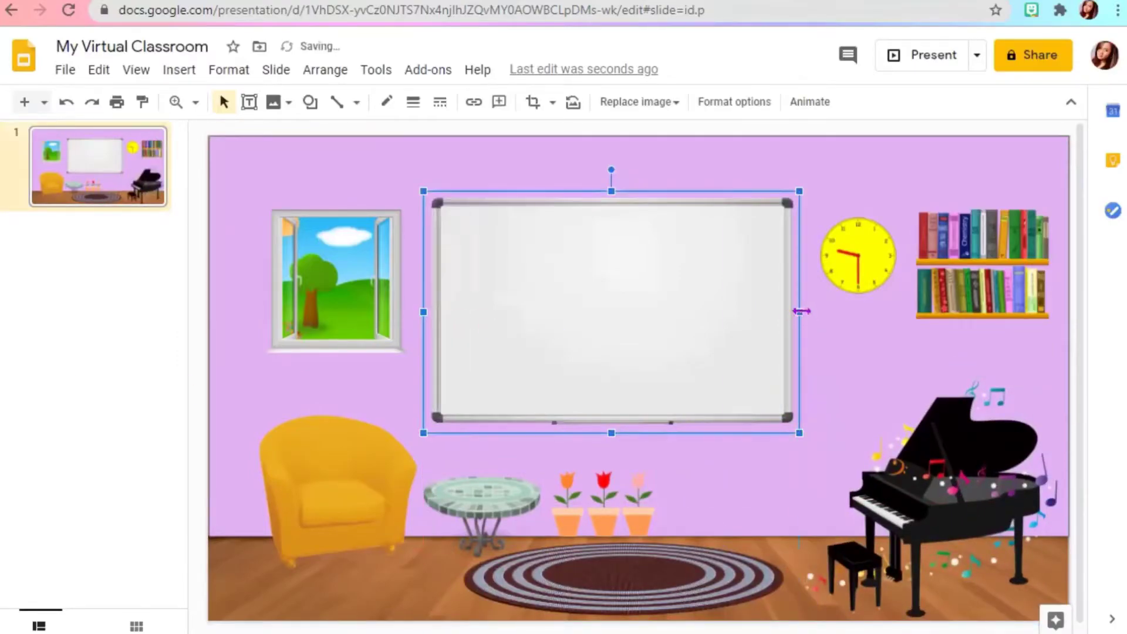
drag(800, 311, 808, 309)
Move the yellow clock and the bookshelf higher up on the wall
click(857, 255)
drag(857, 255, 858, 206)
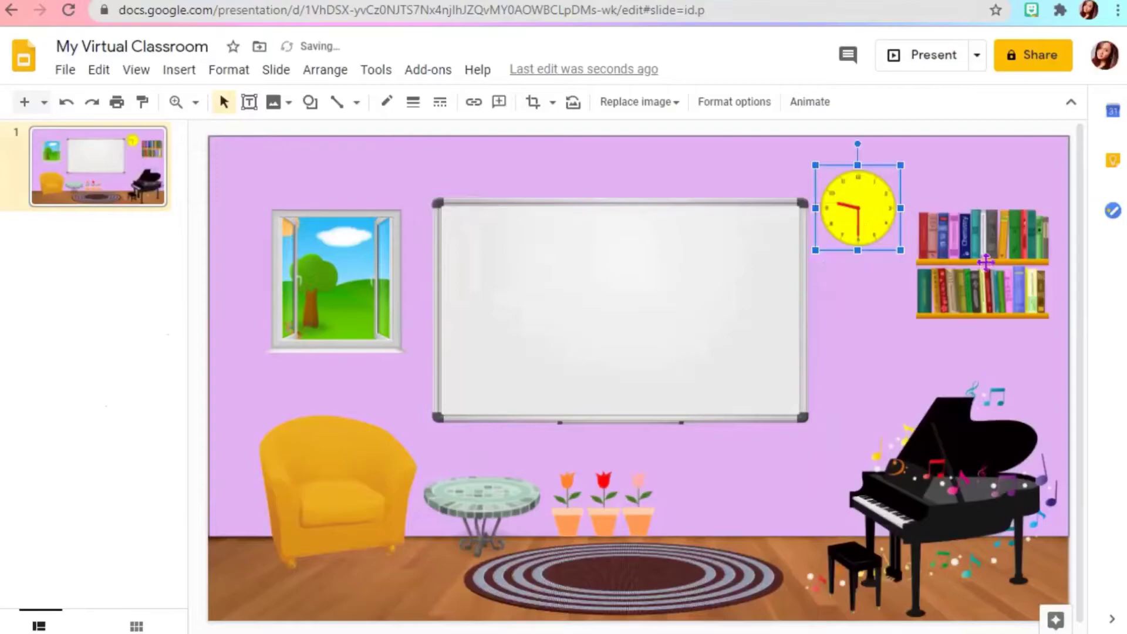
click(1002, 273)
drag(1003, 273, 1001, 231)
click(112, 315)
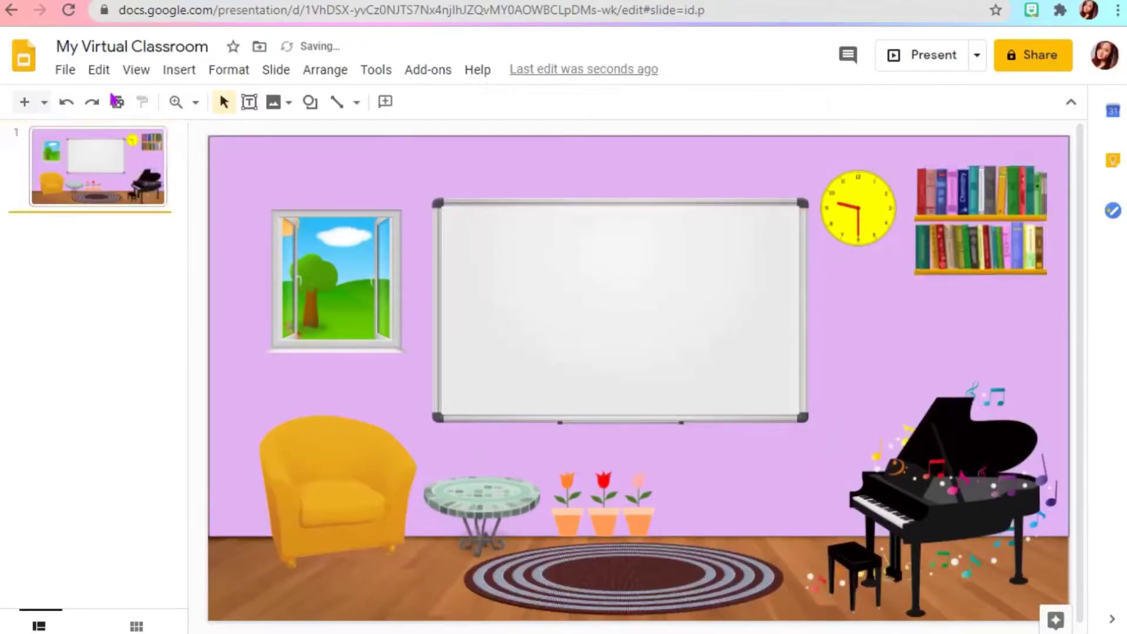
Search the web for "transparent shelf" images and insert the single glass wall shelf
click(179, 69)
mouse_move(191, 108)
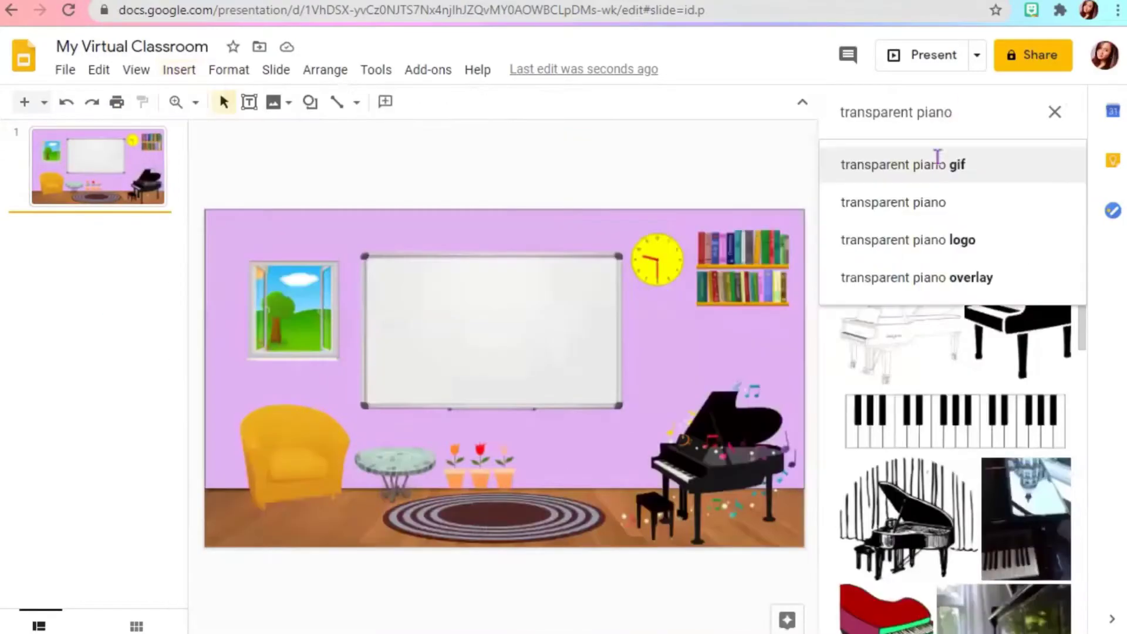
key(BackSpace)
key(BackSpace)
key(BackSpace)
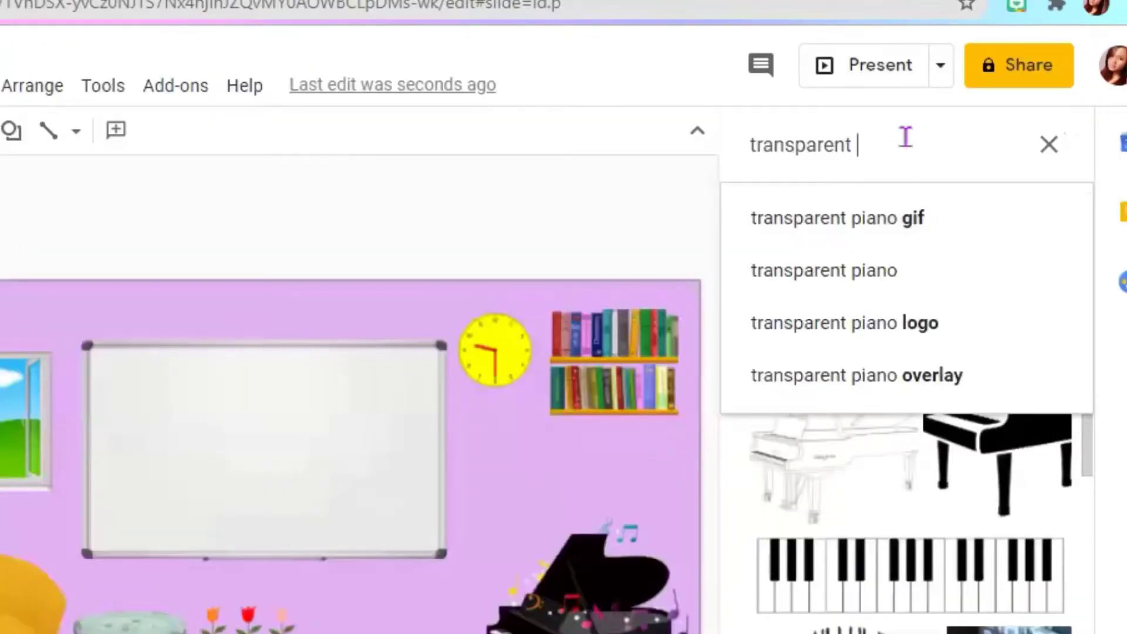
text(shelg)
key(BackSpace)
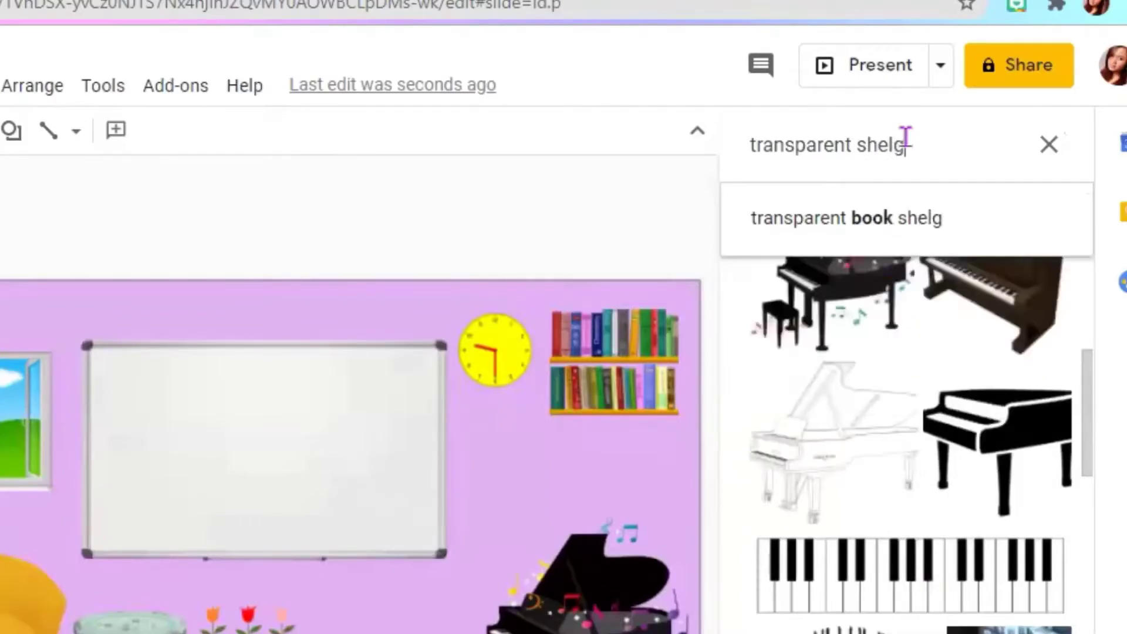
key(Return)
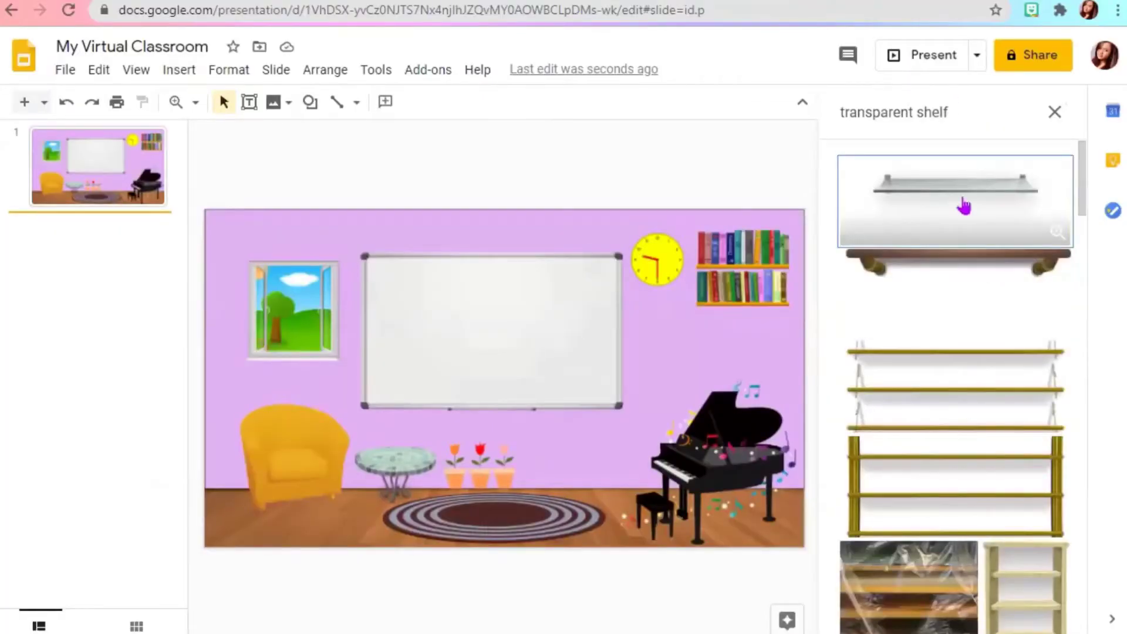
click(963, 206)
click(1041, 619)
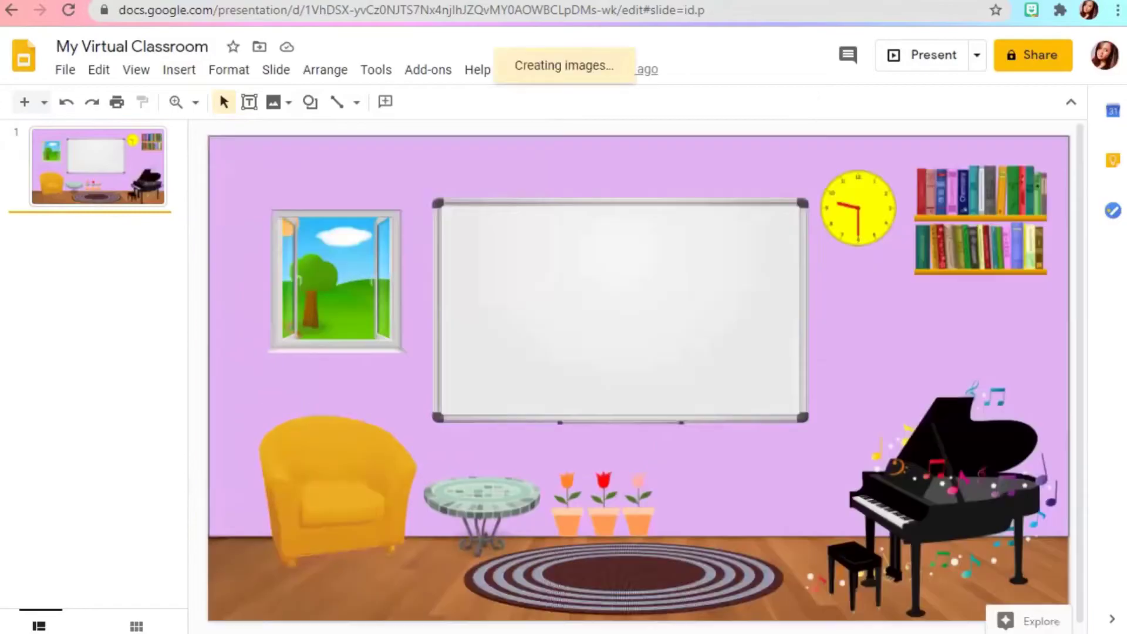
Shrink the glass shelf image and crop away the empty space below it and on its left side
drag(209, 163, 694, 420)
drag(897, 450, 575, 332)
double_click(575, 332)
drag(572, 475, 577, 393)
drag(403, 365, 434, 365)
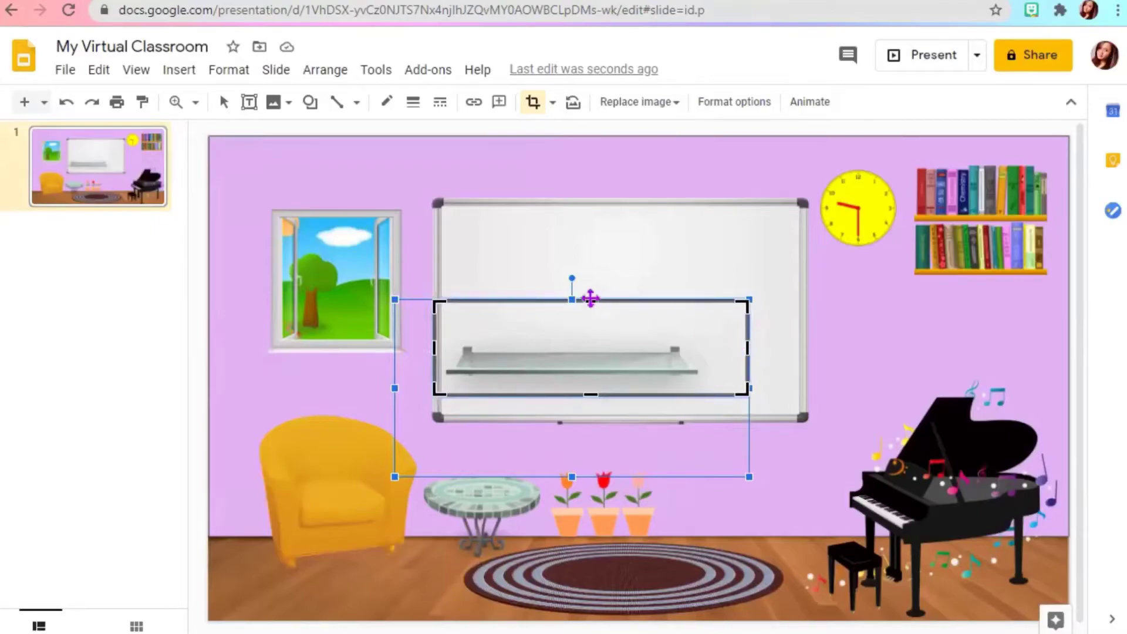
click(119, 347)
Move the glass shelf to the wall between the bookshelf and the piano and resize it to fit there
click(587, 352)
drag(572, 367, 944, 327)
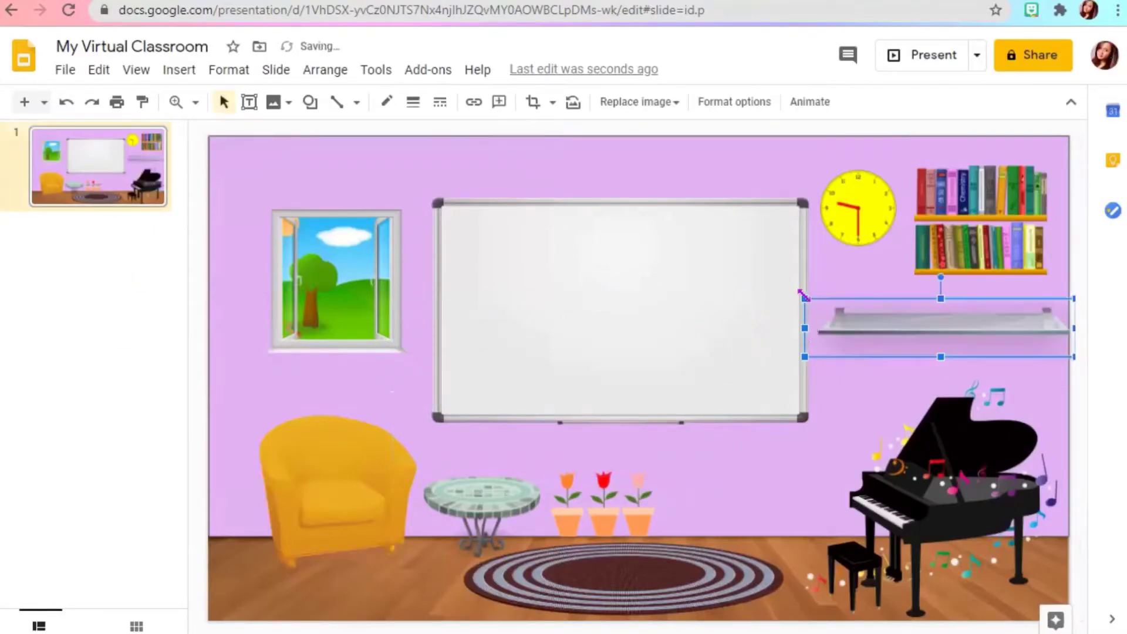
drag(804, 297, 856, 309)
drag(996, 336, 970, 357)
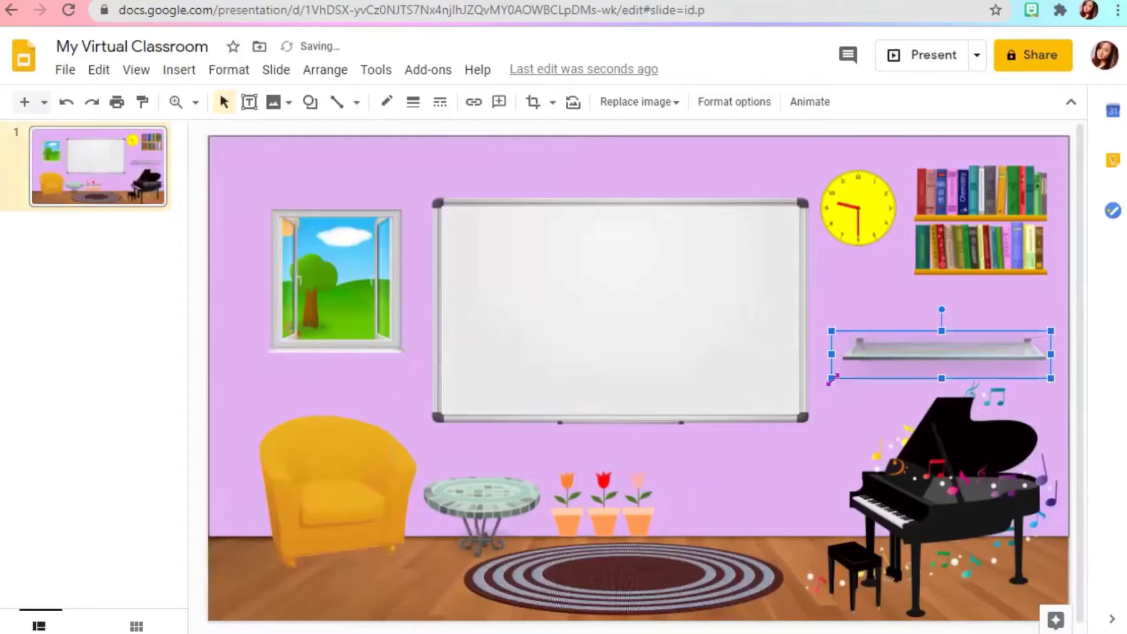
drag(830, 379, 814, 383)
drag(1050, 381, 1057, 384)
click(110, 219)
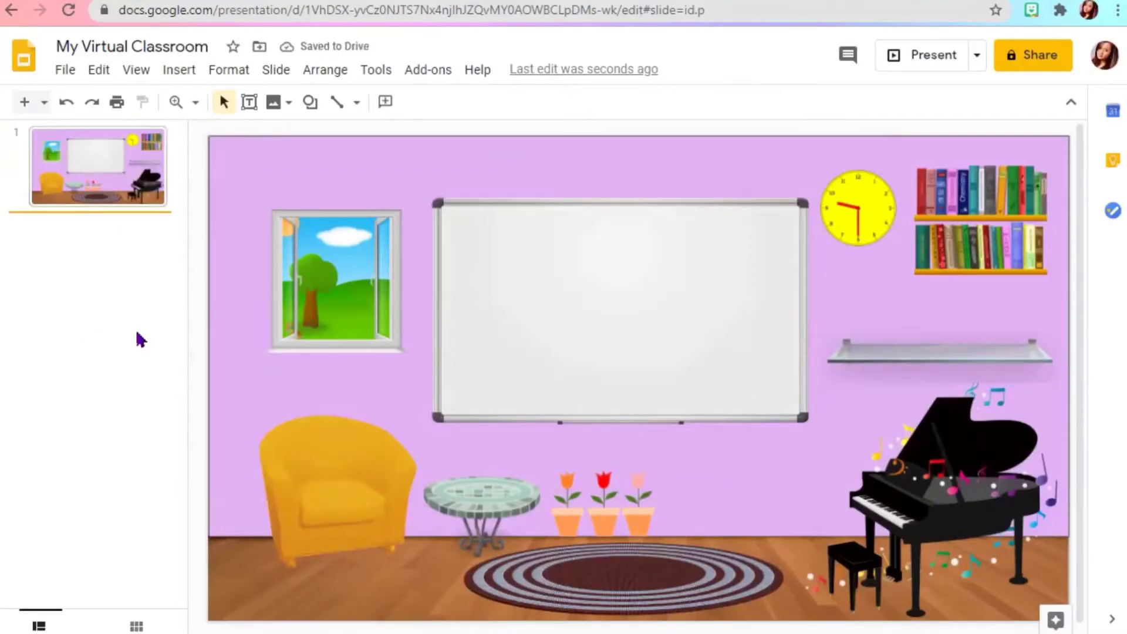
Search the web for "transparent teddy bear" images and insert the light-brown cartoon bear
click(179, 69)
mouse_move(199, 106)
click(414, 138)
text(transparent tedd)
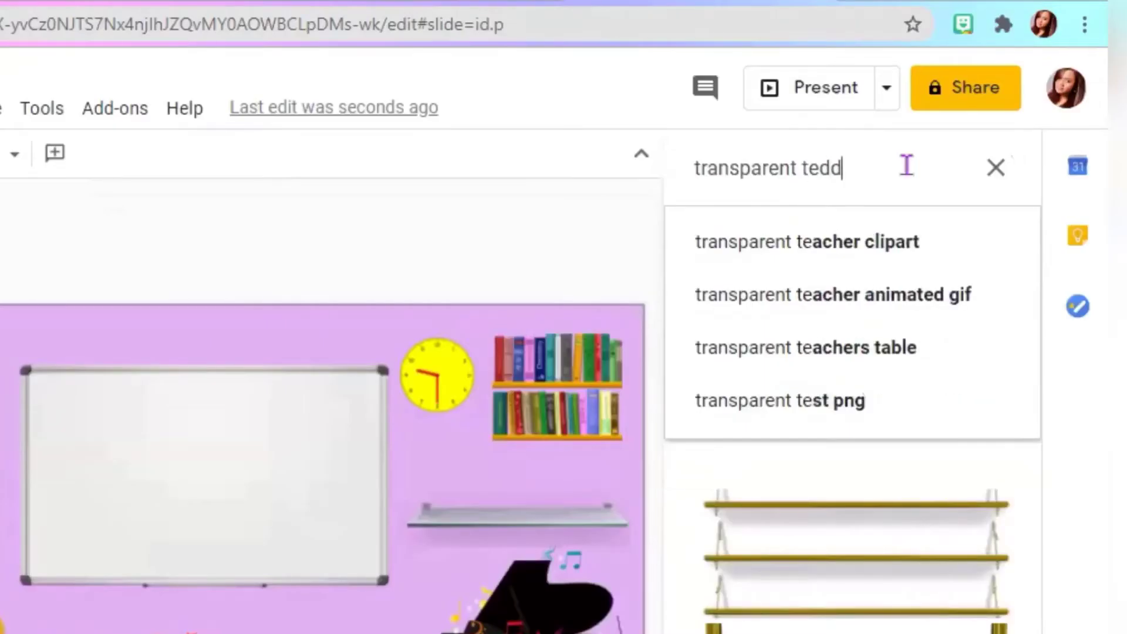
text(y bear)
key(Return)
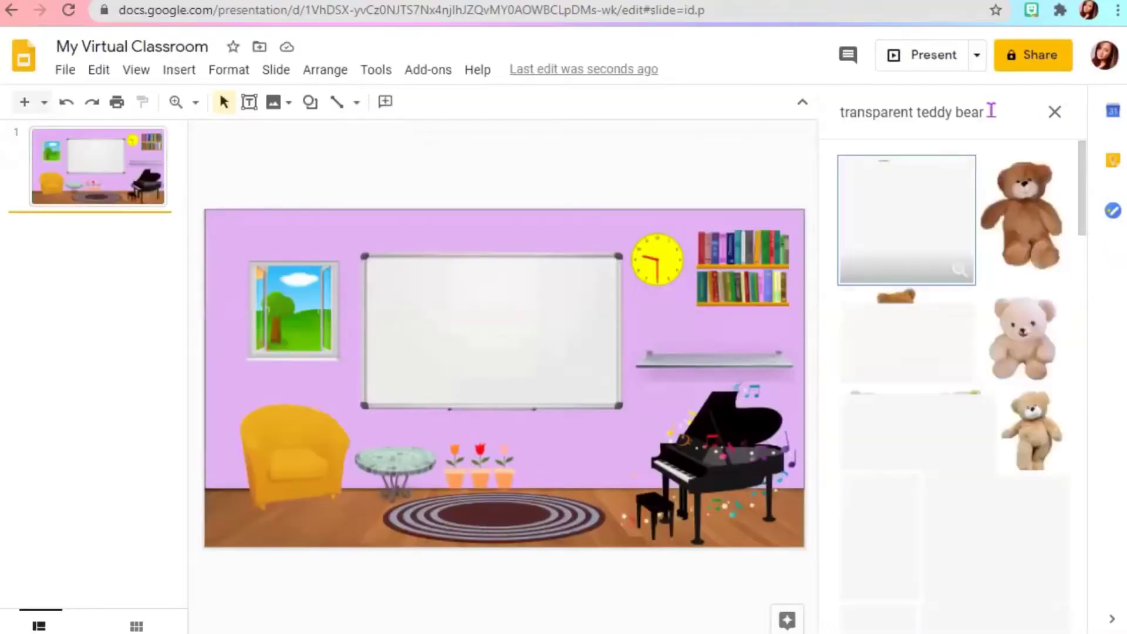
scroll(950, 381, down, 5)
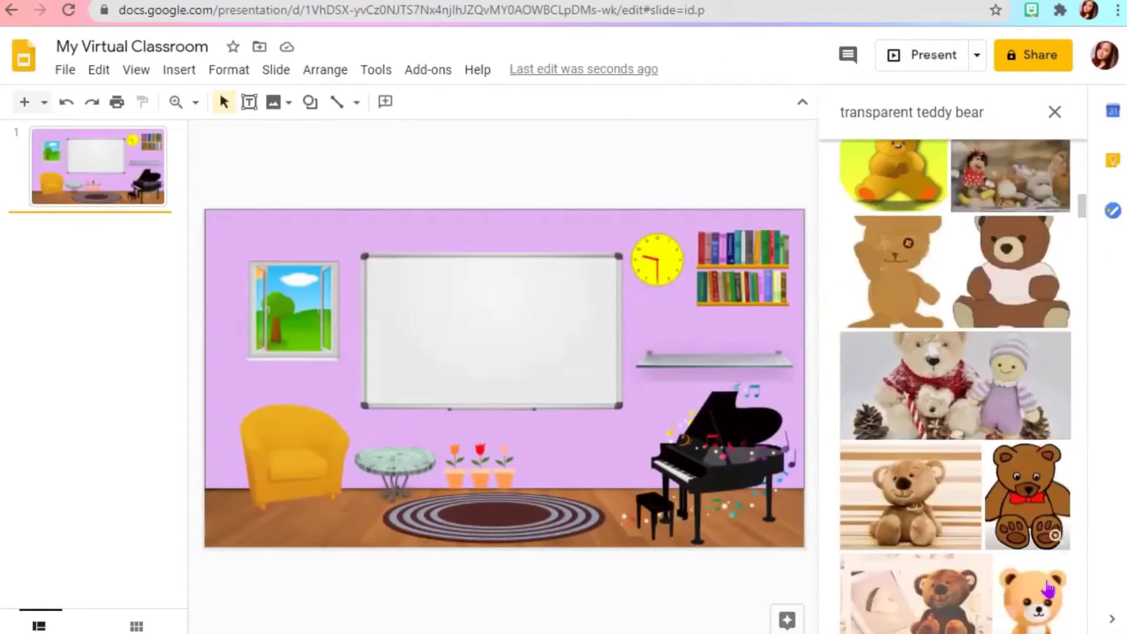
click(1027, 488)
click(1041, 618)
Shrink the teddy bear and place it on the left end of the glass shelf
drag(495, 183, 649, 394)
drag(649, 573, 683, 521)
drag(739, 480, 880, 321)
click(218, 407)
Search the web for "transparent paint palette" images and insert the wooden palette with several brushes sticking out
click(178, 69)
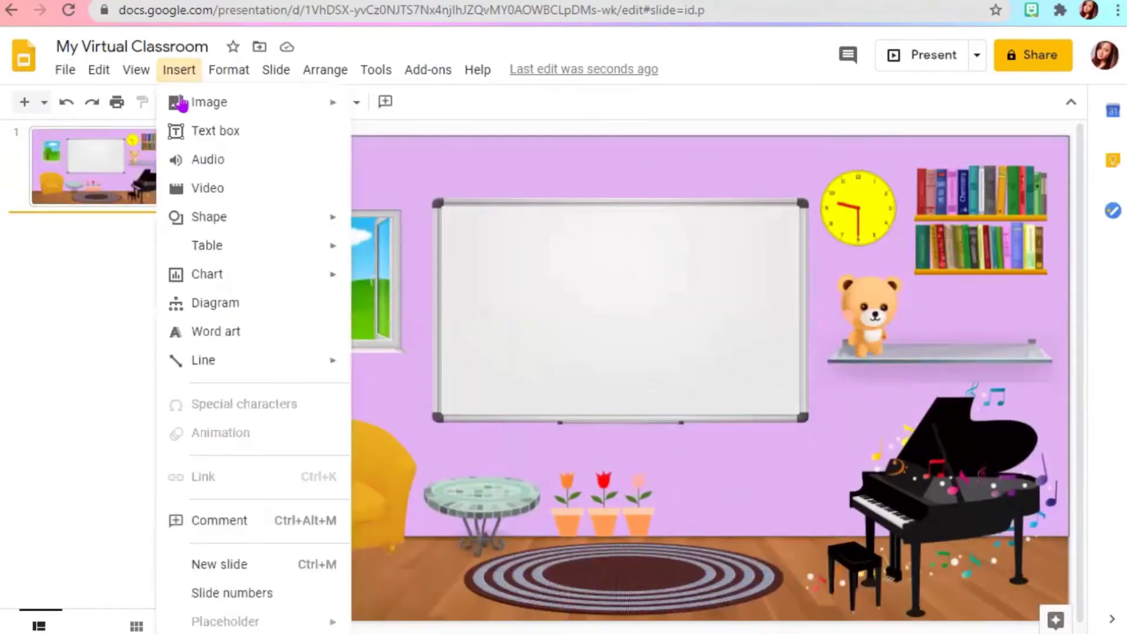
mouse_move(209, 102)
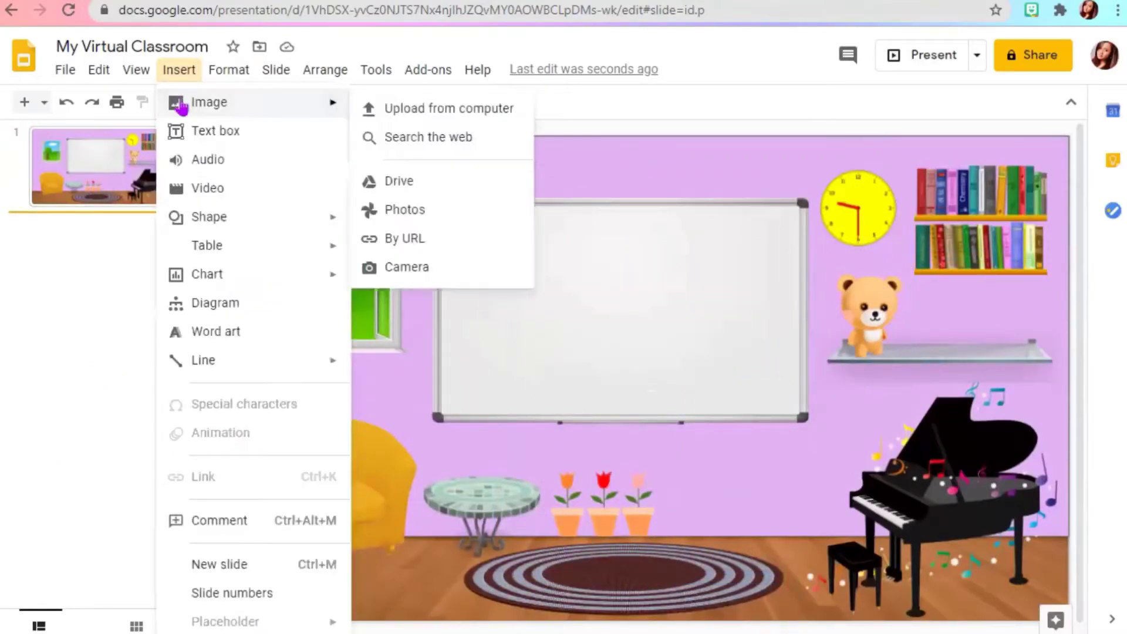
click(402, 135)
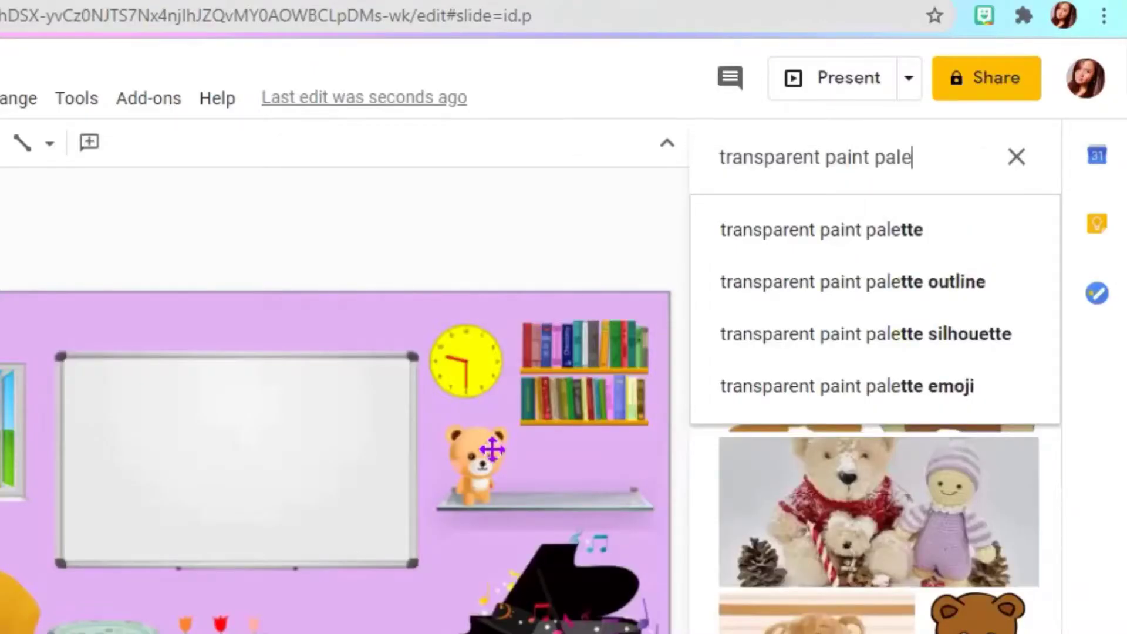
key(Down)
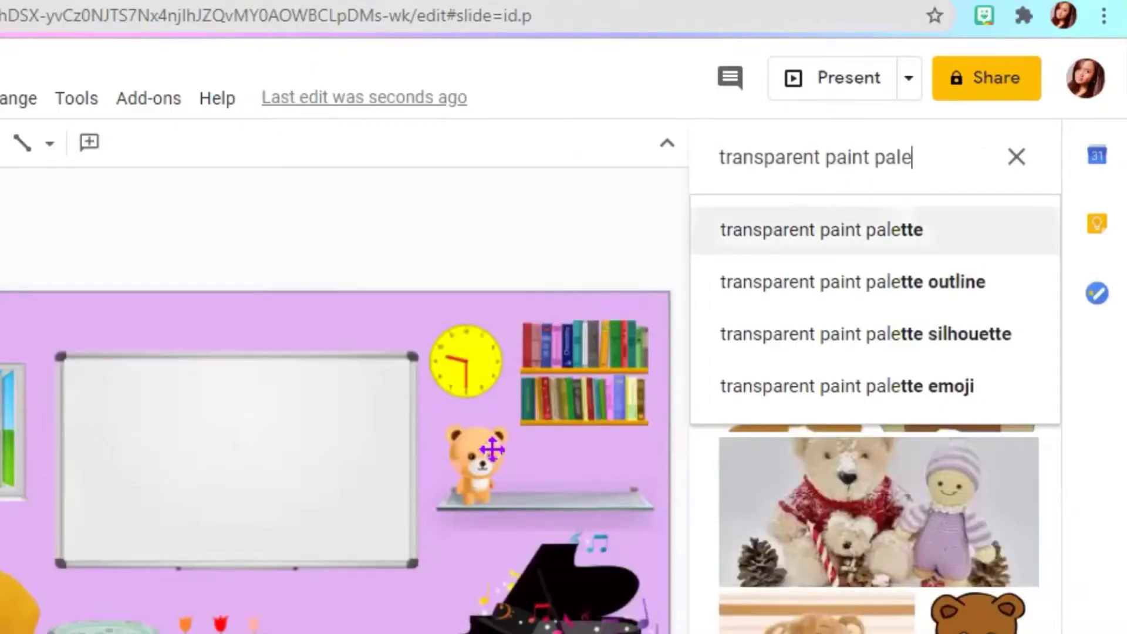
key(Return)
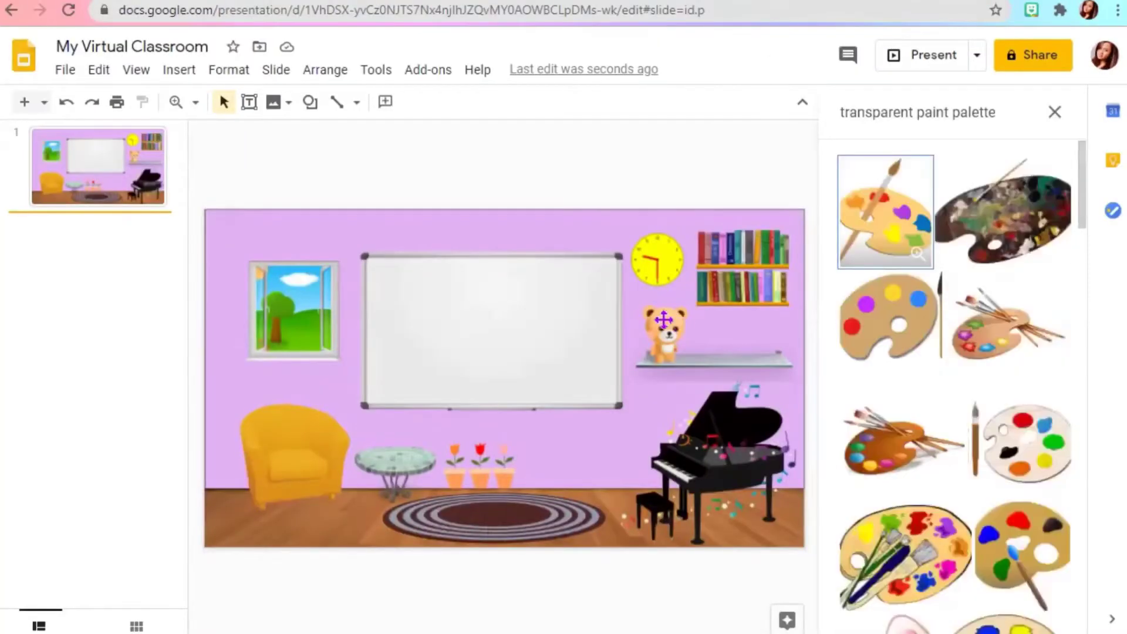
click(1006, 322)
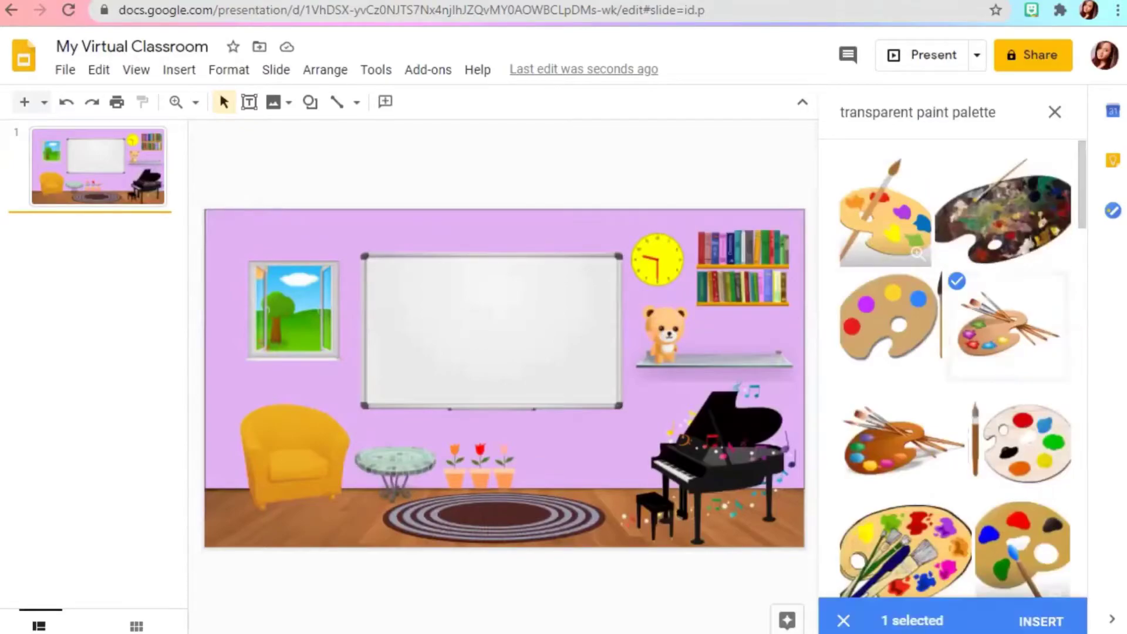
click(1041, 618)
Shrink the paint palette and place it on the glass shelf just right of the teddy bear
drag(339, 136, 791, 503)
drag(860, 551, 928, 335)
drag(860, 294, 899, 282)
drag(955, 334, 933, 334)
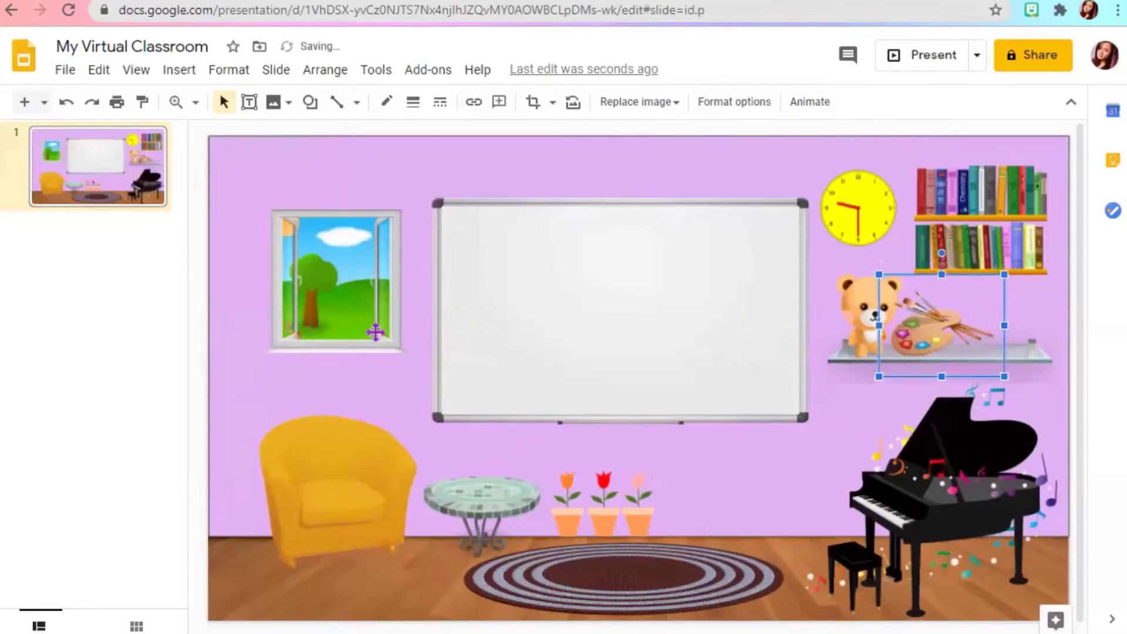
click(244, 388)
Search the web for "transparent pen holder" images and insert the brown holder with coloured pencils
click(178, 70)
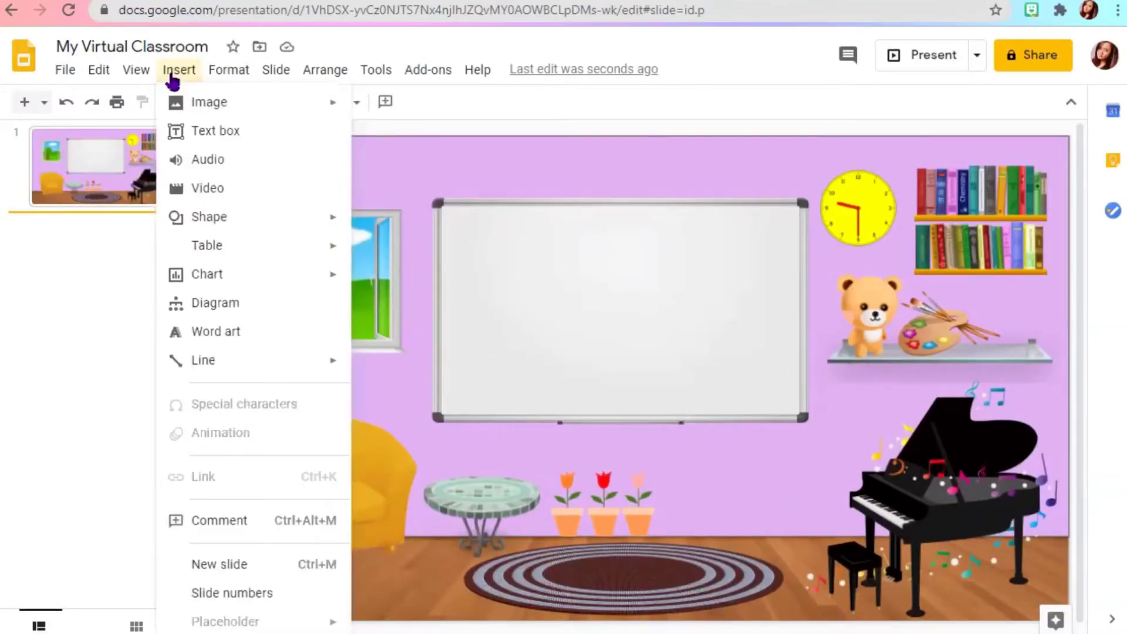
mouse_move(185, 104)
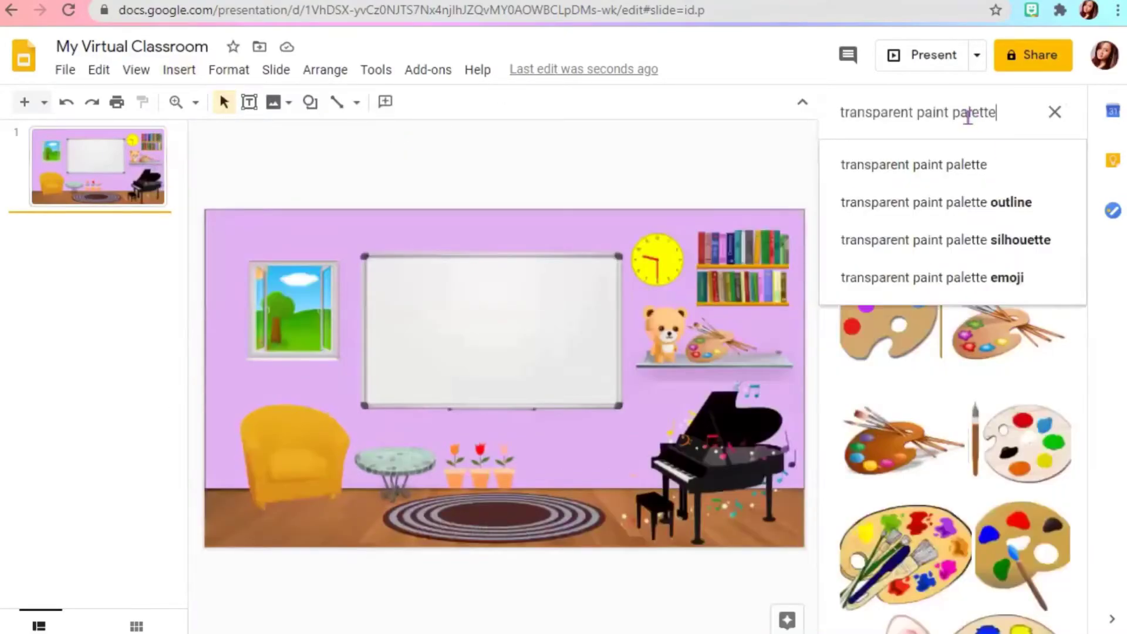
text(holder)
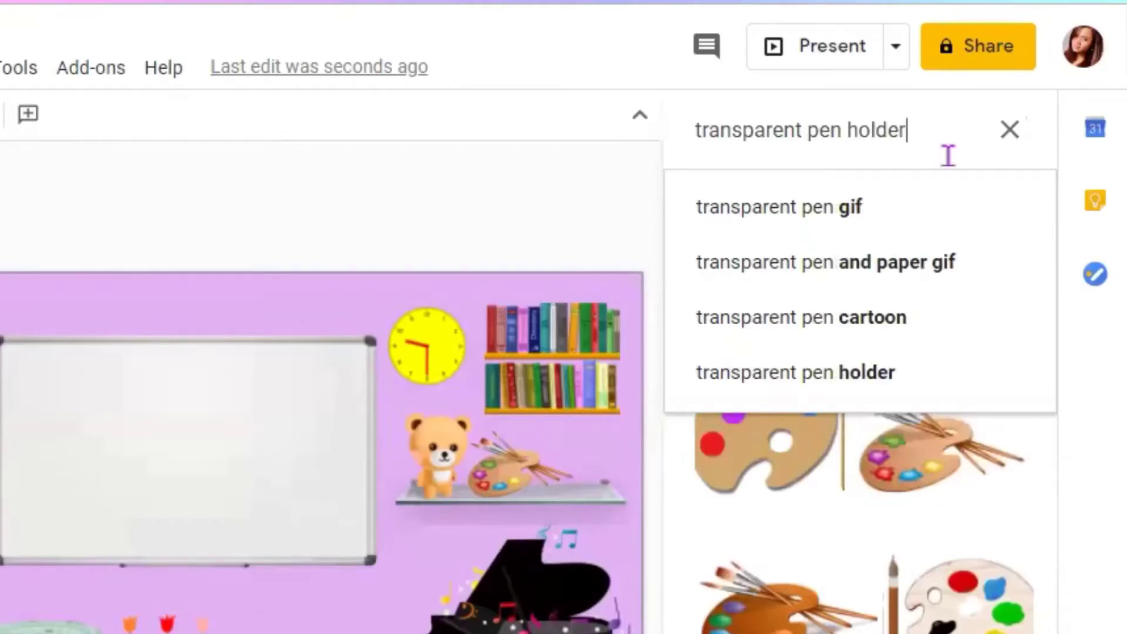
key(Return)
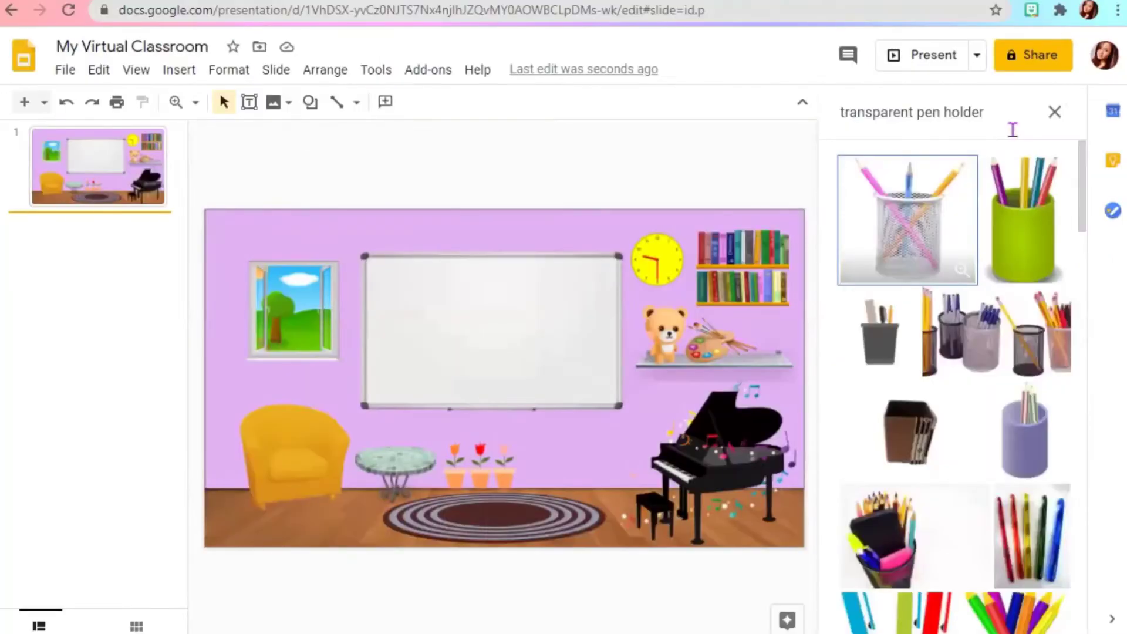
scroll(1001, 152, down, 5)
click(1010, 353)
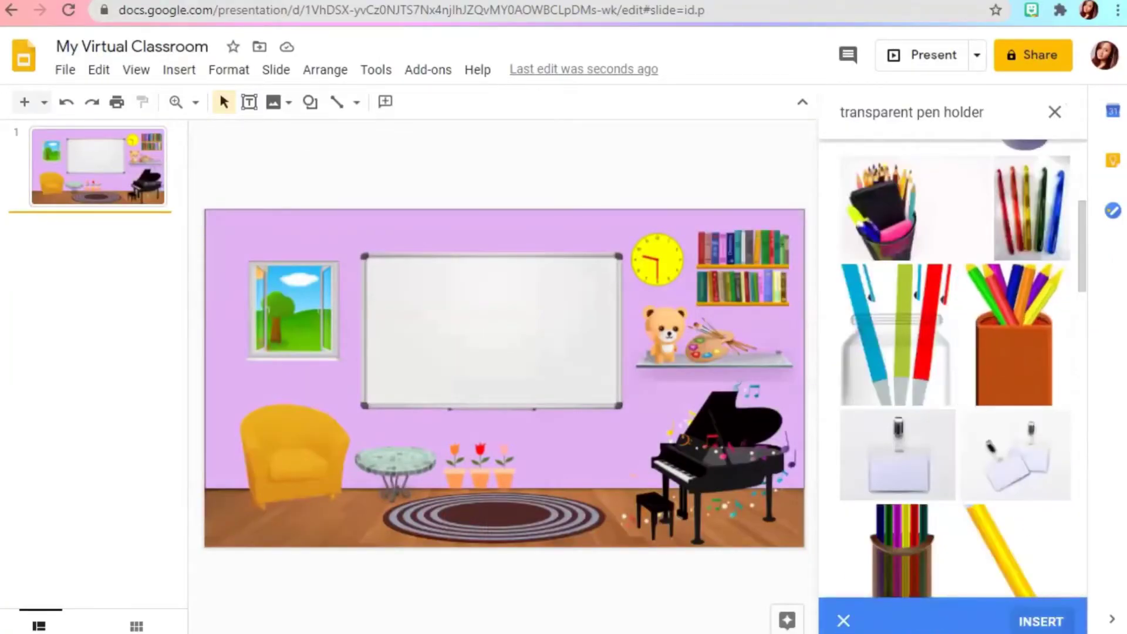
click(1040, 619)
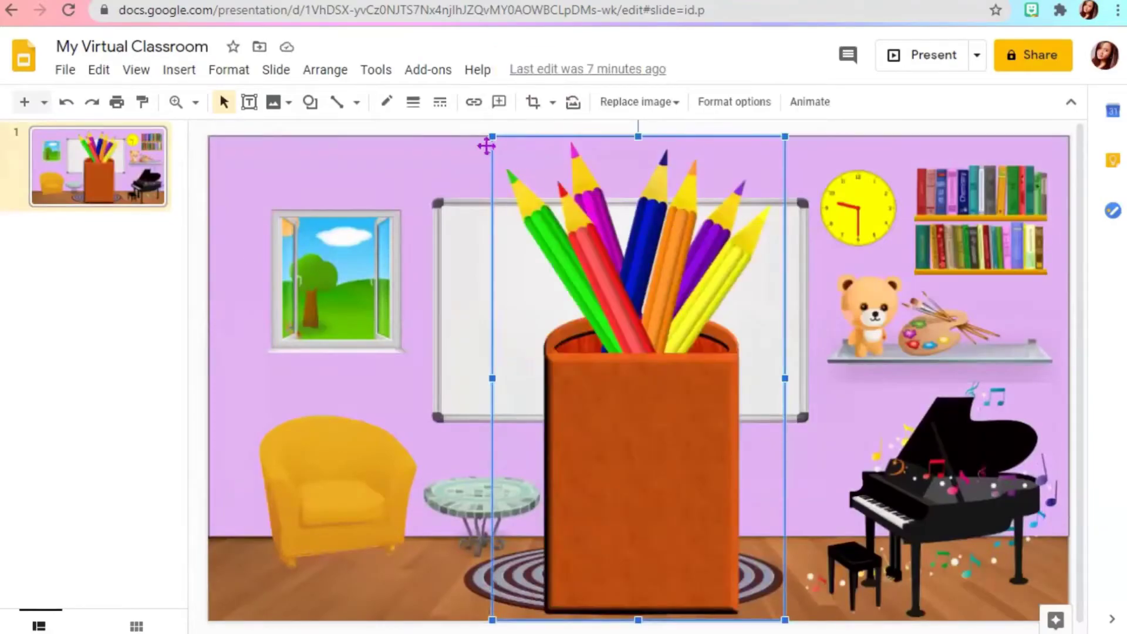
Shrink the pen holder and stand it on the right end of the glass shelf
drag(540, 218, 752, 519)
drag(759, 578, 997, 305)
drag(1018, 365, 1020, 344)
click(103, 350)
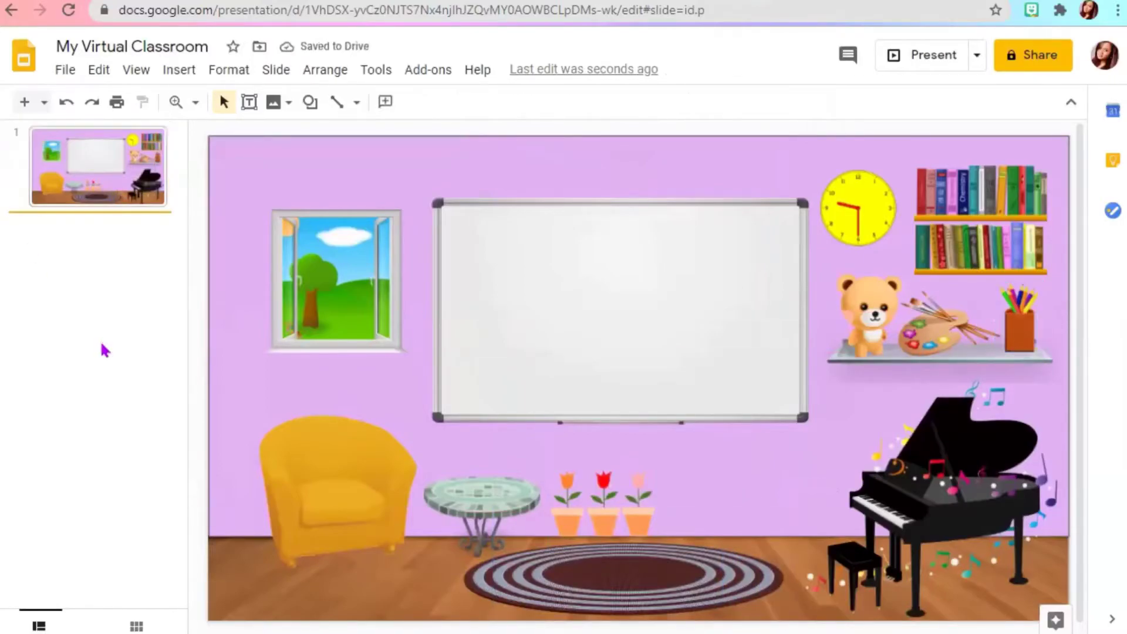
Draw a rounded rectangle above the whiteboard, about as wide as the board, as a title panel
click(179, 69)
mouse_move(209, 216)
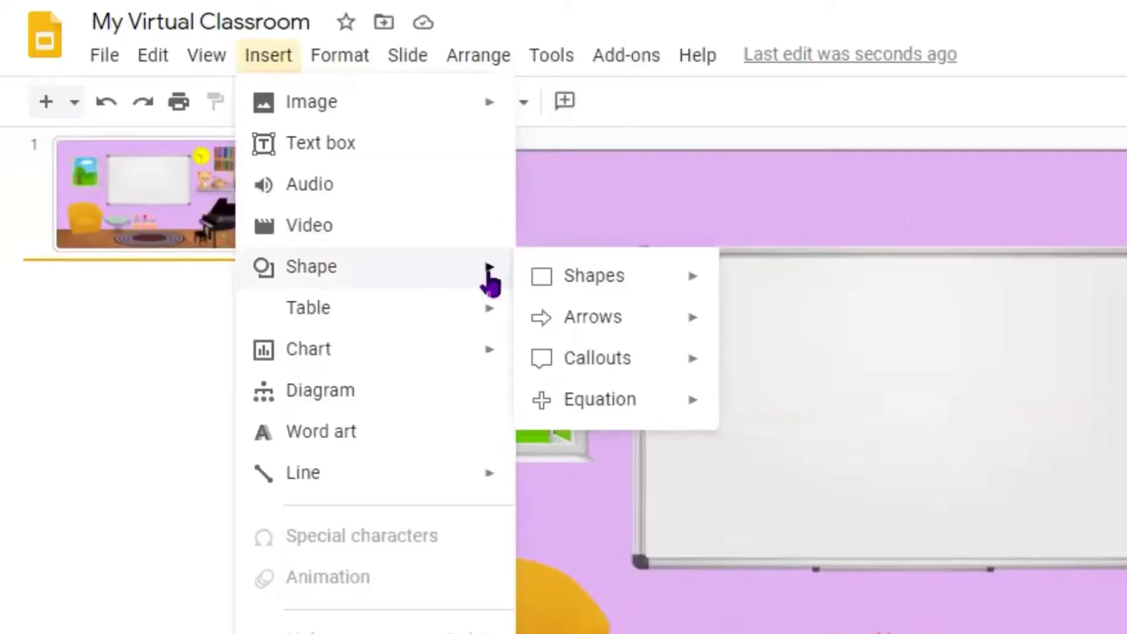
mouse_move(565, 289)
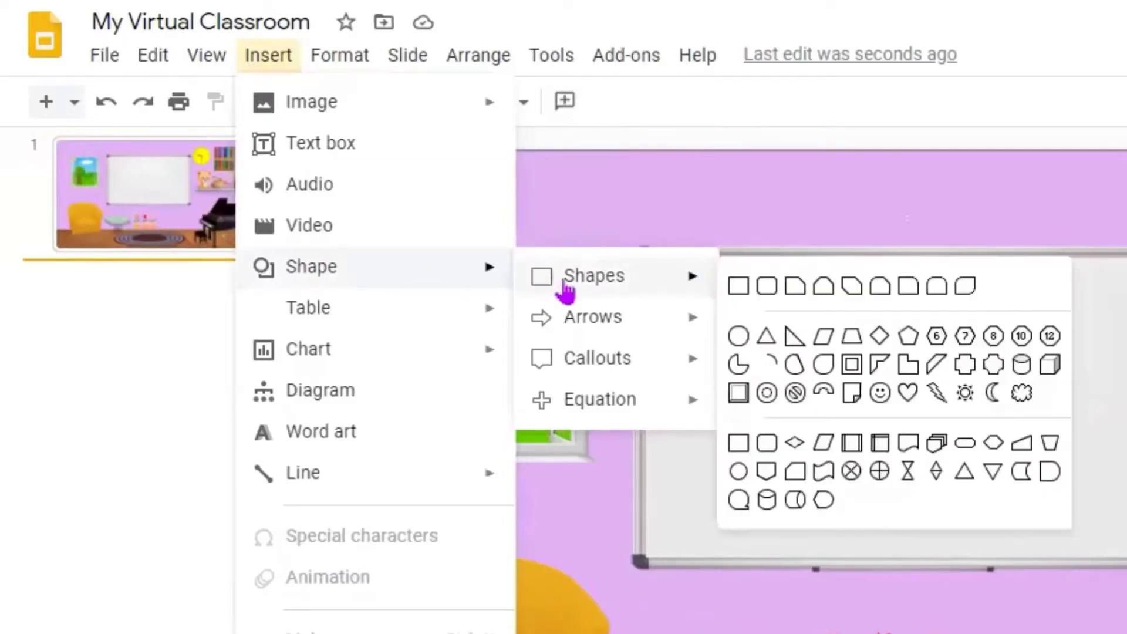
click(765, 285)
drag(633, 171, 1125, 238)
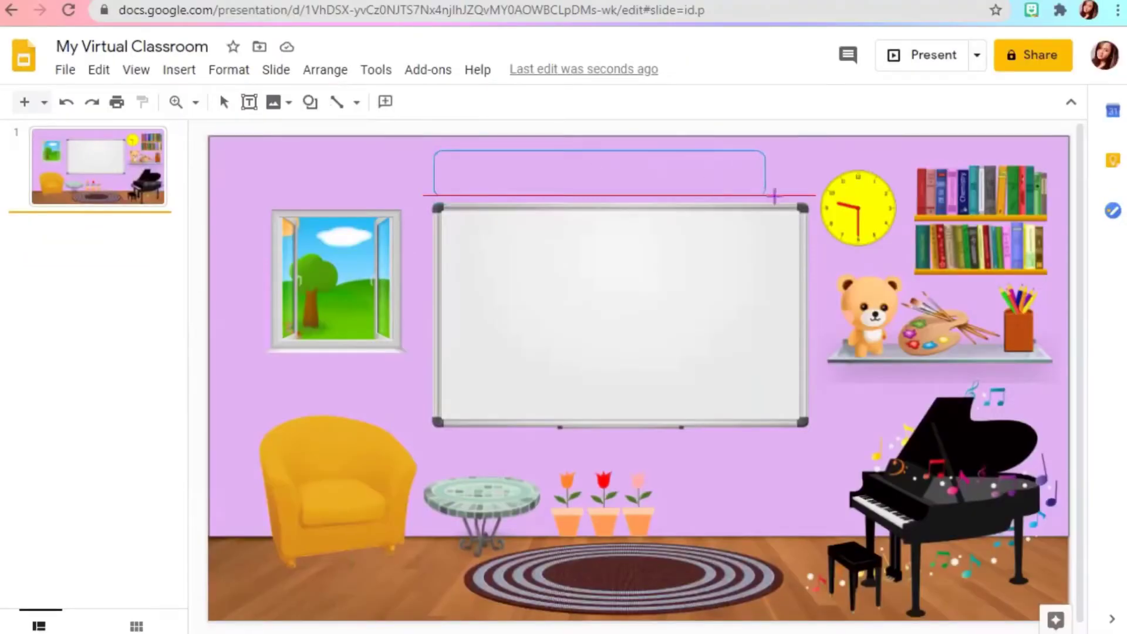
drag(775, 196, 804, 196)
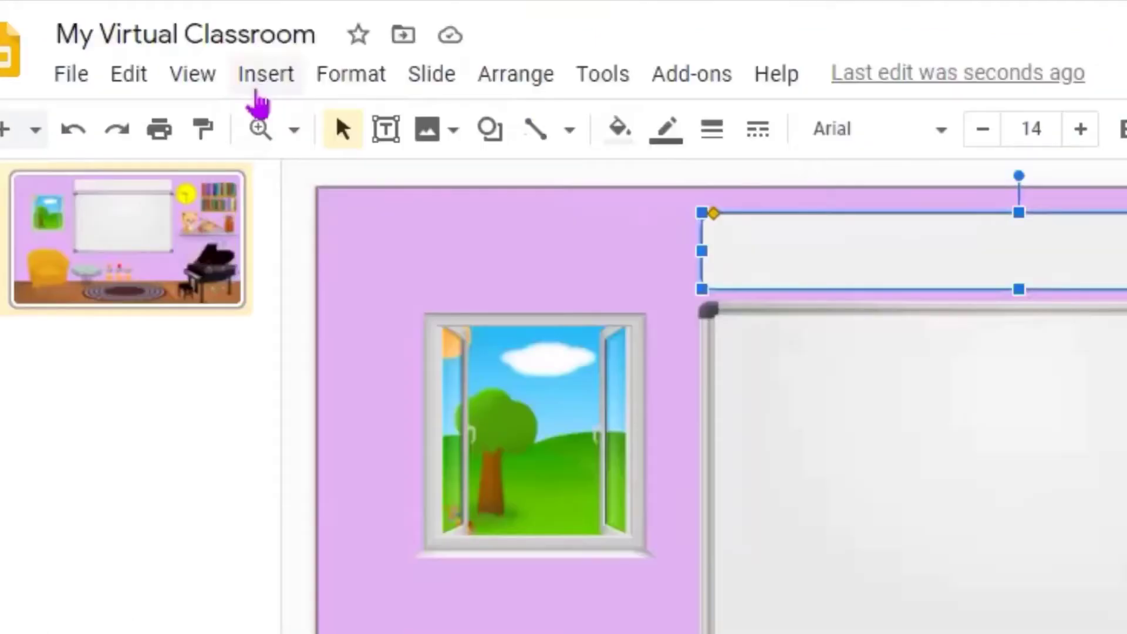
Add a text box over the rounded rectangle reading "Welcome to MAPEH Class"
click(179, 69)
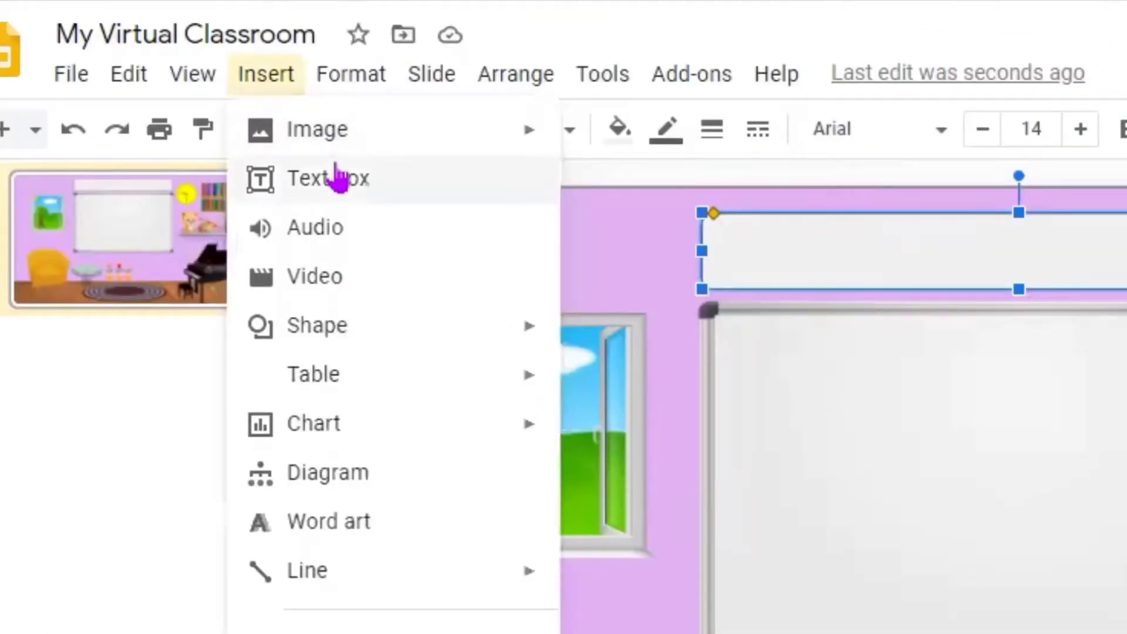
click(332, 171)
drag(445, 151, 792, 196)
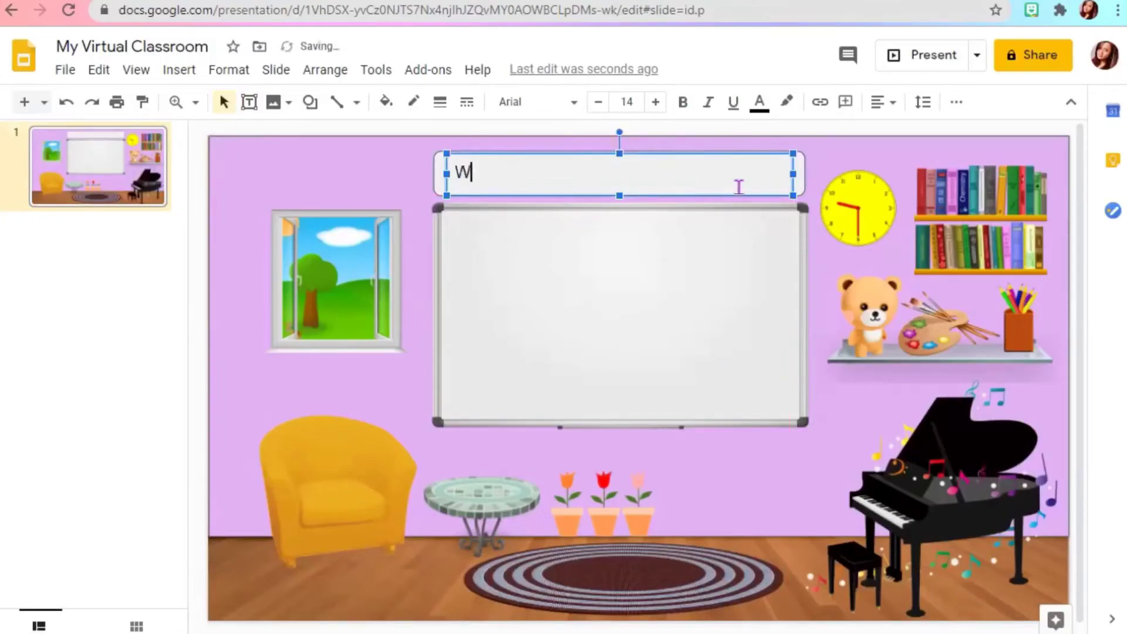
text(Welcome to MAOP)
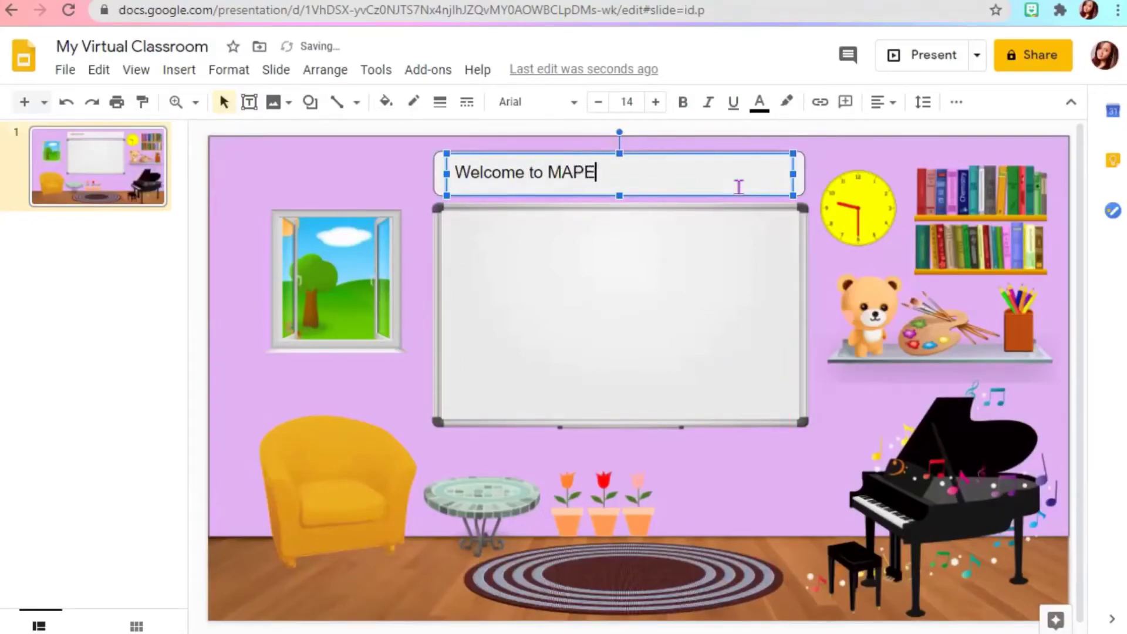
Format the title text as centred, bold Roboto at size 23
key(ctrl+a)
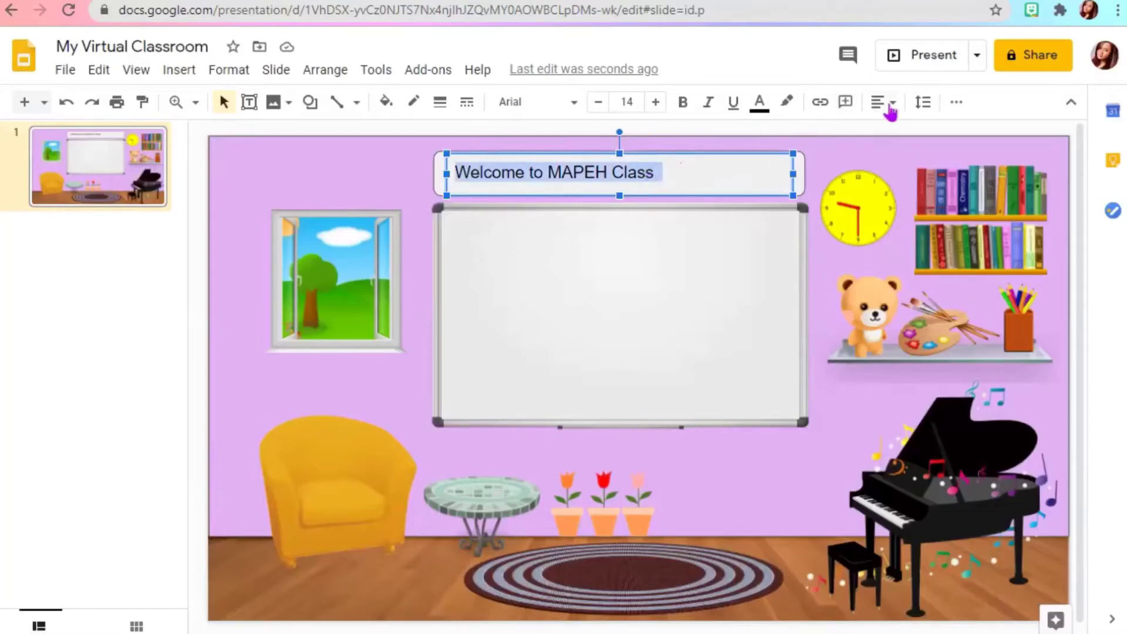
click(889, 107)
click(909, 131)
click(655, 101)
click(656, 102)
click(656, 102)
click(655, 101)
click(655, 102)
click(656, 101)
click(655, 101)
click(656, 102)
click(563, 101)
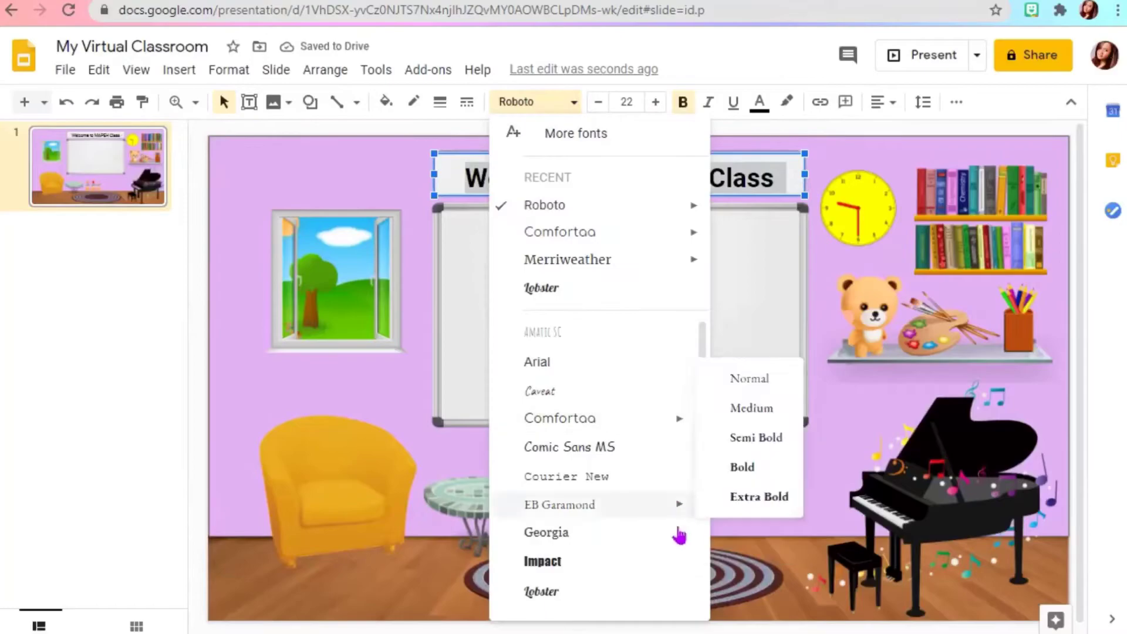
scroll(676, 536, down, 3)
click(751, 603)
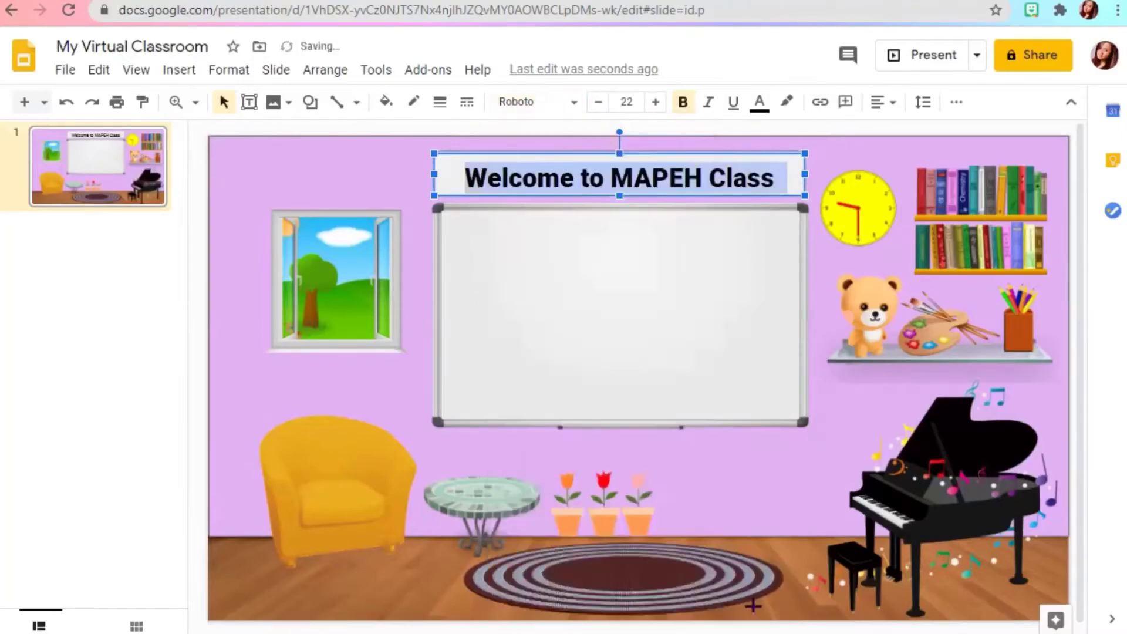
click(656, 104)
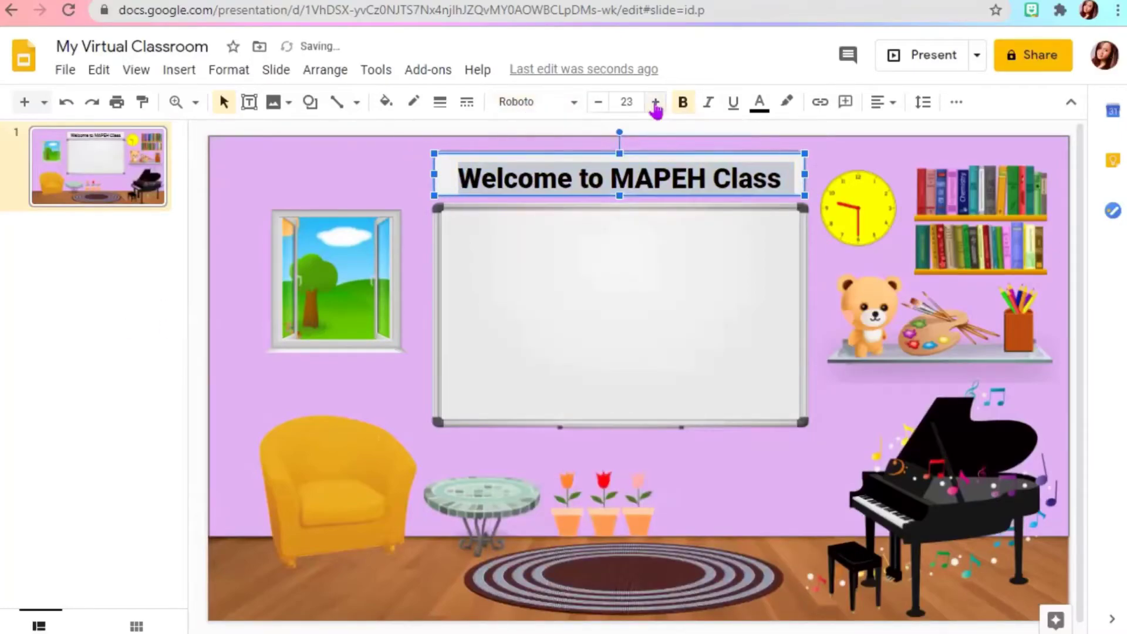
Adjust the title text's position and narrow the rounded rectangle to fit closely around it
drag(793, 156, 784, 188)
click(752, 171)
click(744, 207)
drag(778, 226, 786, 198)
drag(444, 177, 460, 178)
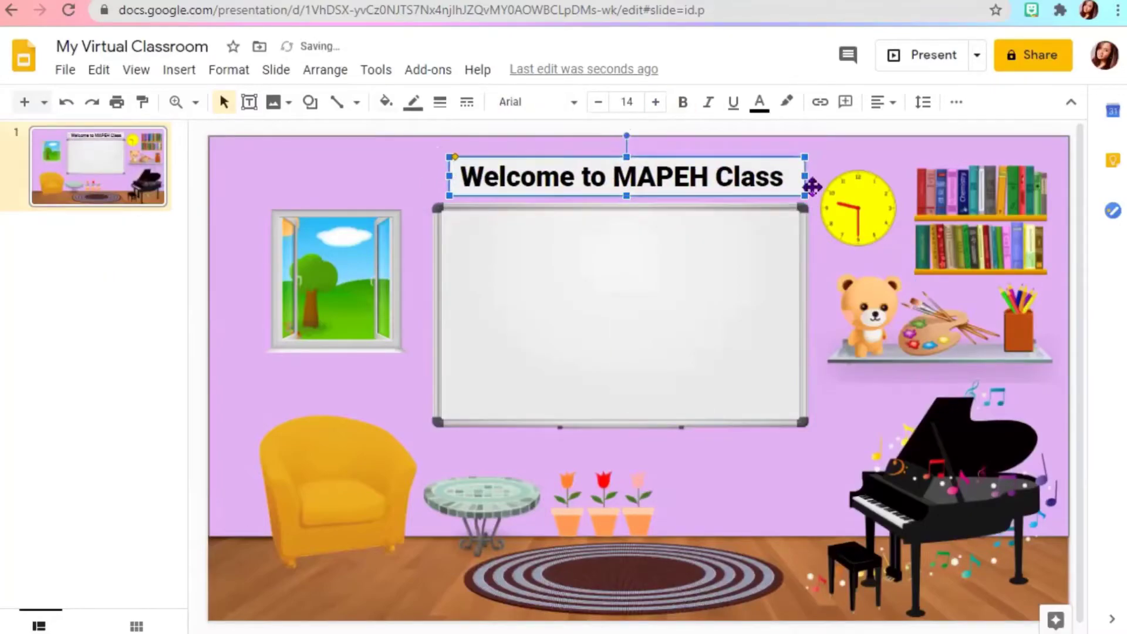
drag(805, 177, 796, 178)
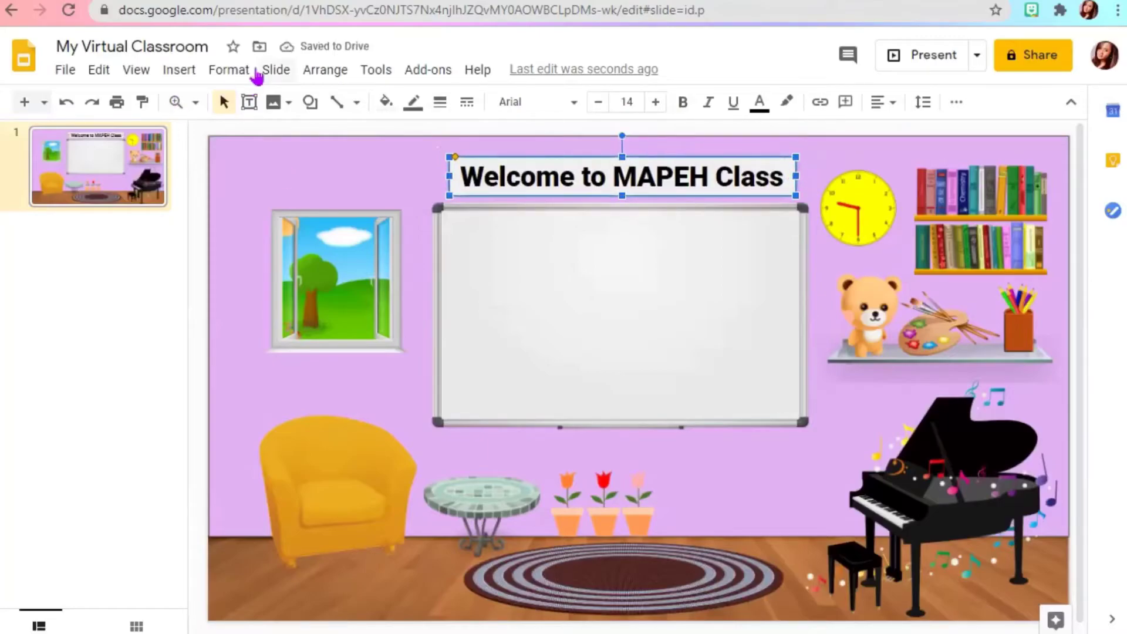
Draw a bevel shape over the title panel, slightly larger than the panel and as wide as the whiteboard
click(191, 70)
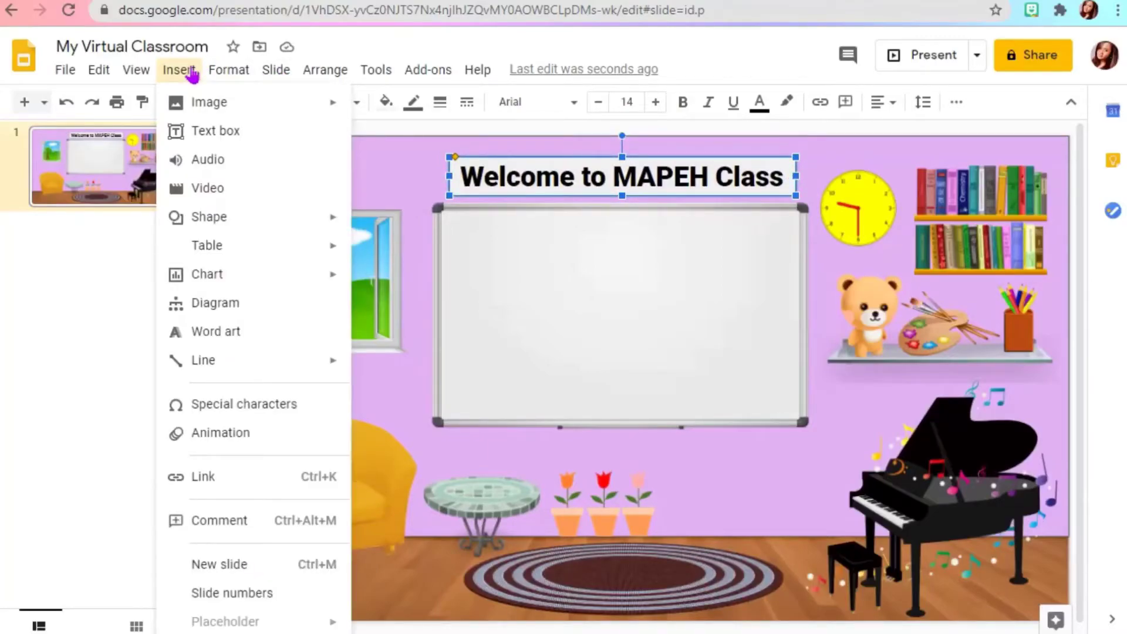
mouse_move(264, 220)
mouse_move(405, 222)
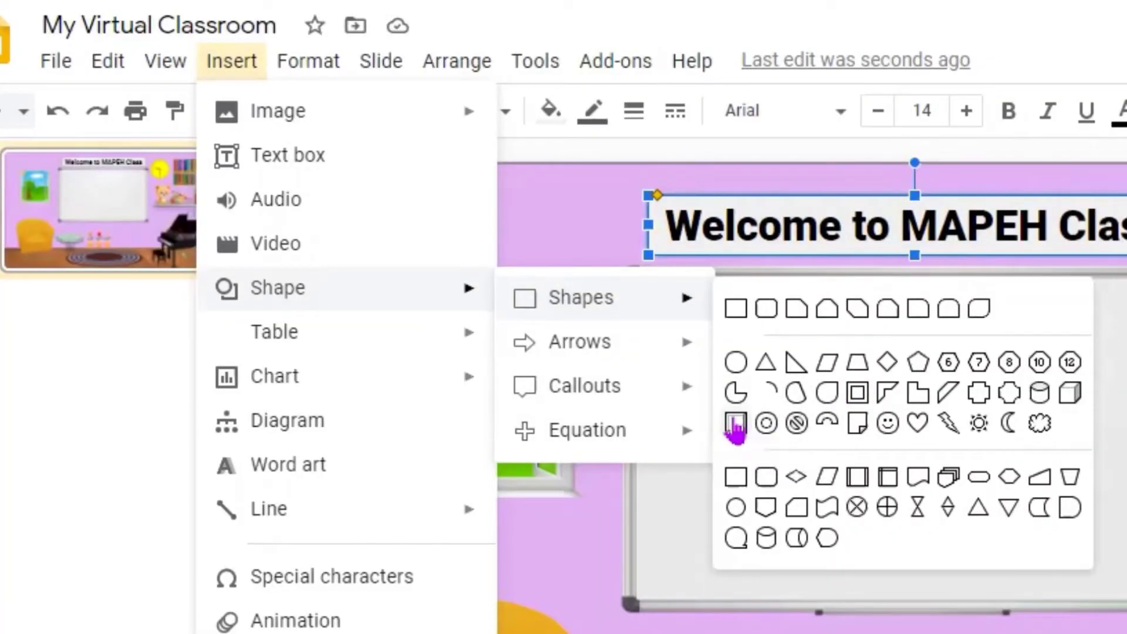
click(734, 422)
drag(442, 142, 804, 208)
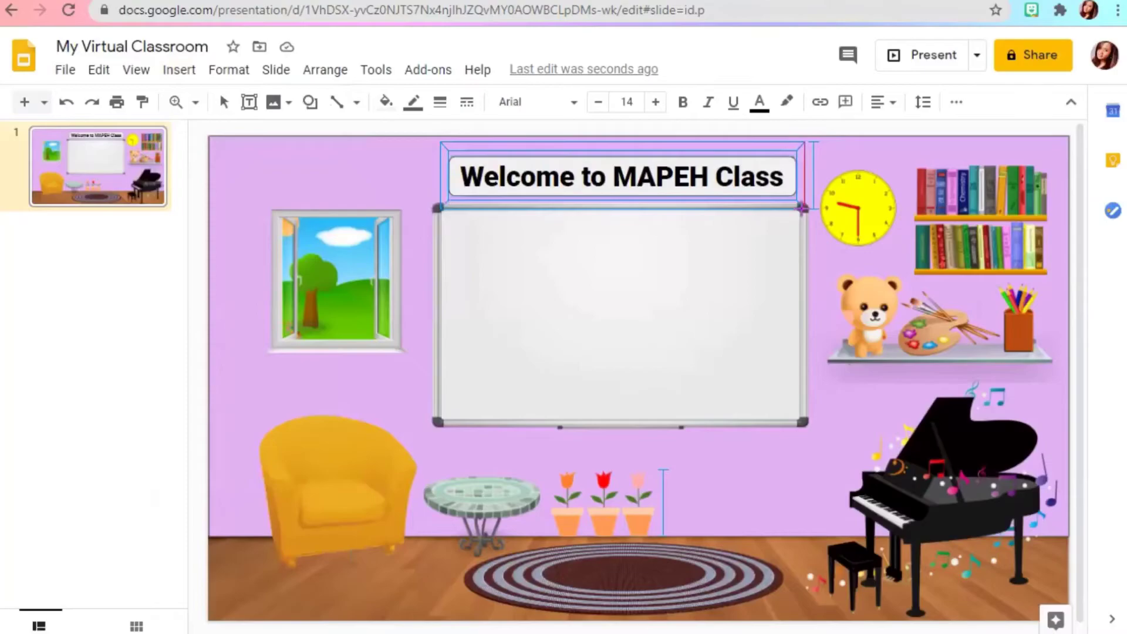
mouse_move(583, 178)
mouse_down()
mouse_move(571, 178)
mouse_move(585, 178)
mouse_up()
drag(803, 179, 805, 179)
Send the bevel shape backward behind the title text and fill it with magenta
right_click(737, 176)
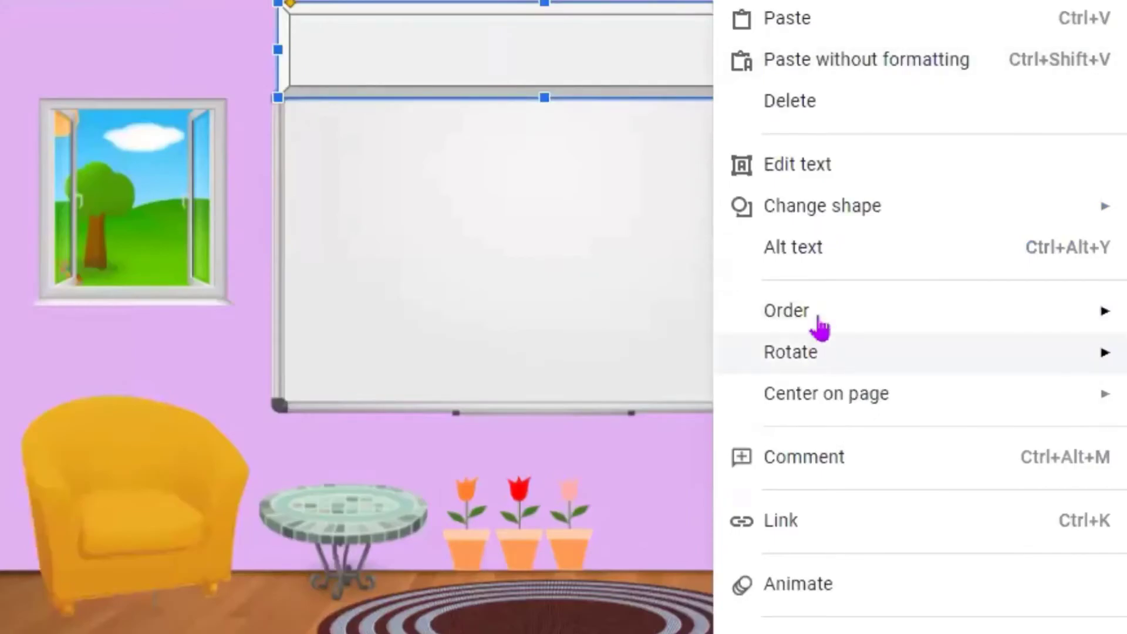
mouse_move(820, 318)
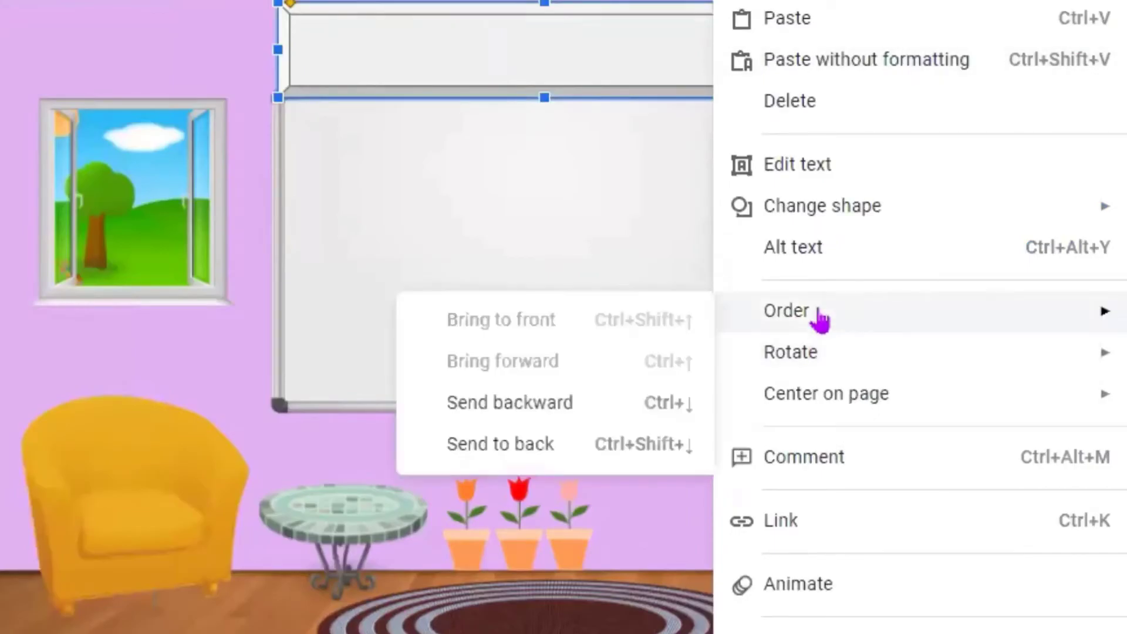
click(563, 403)
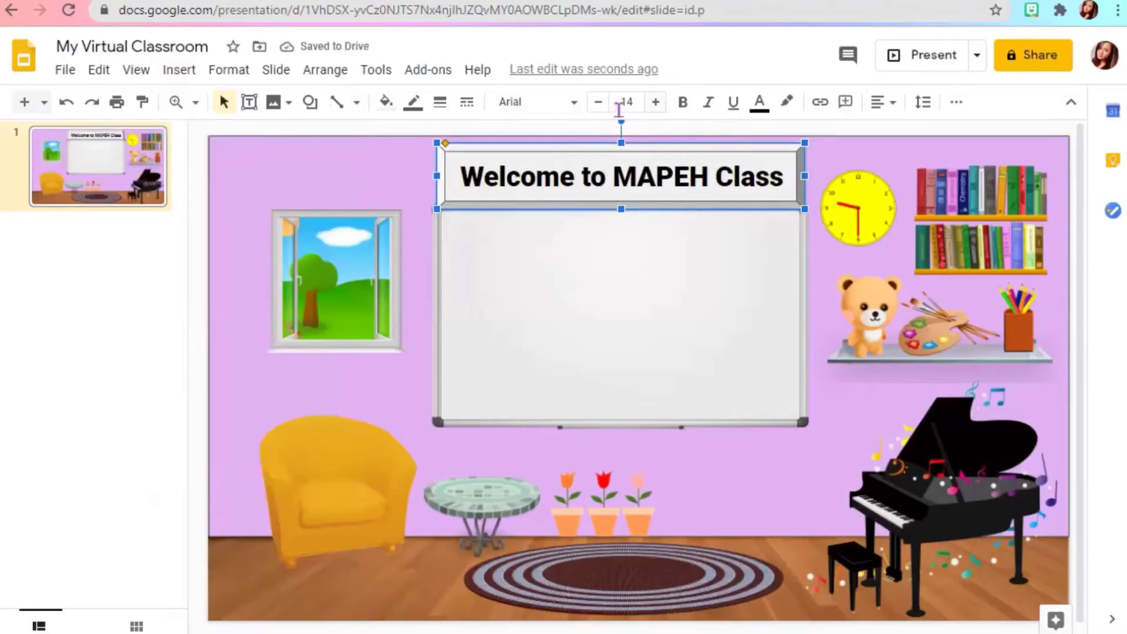
click(395, 108)
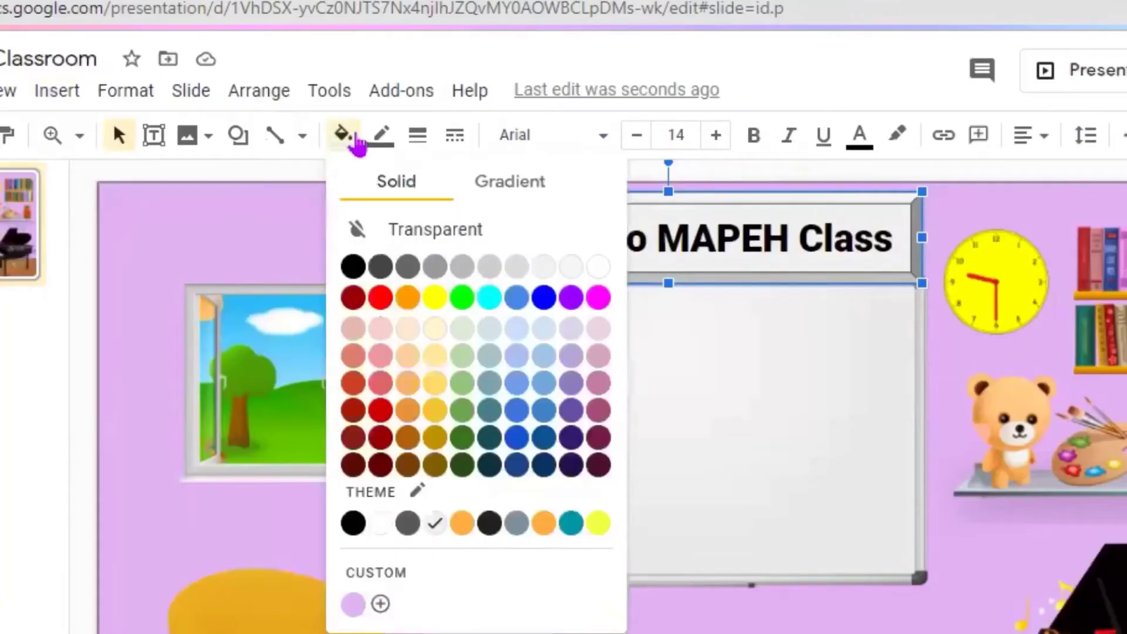
click(601, 302)
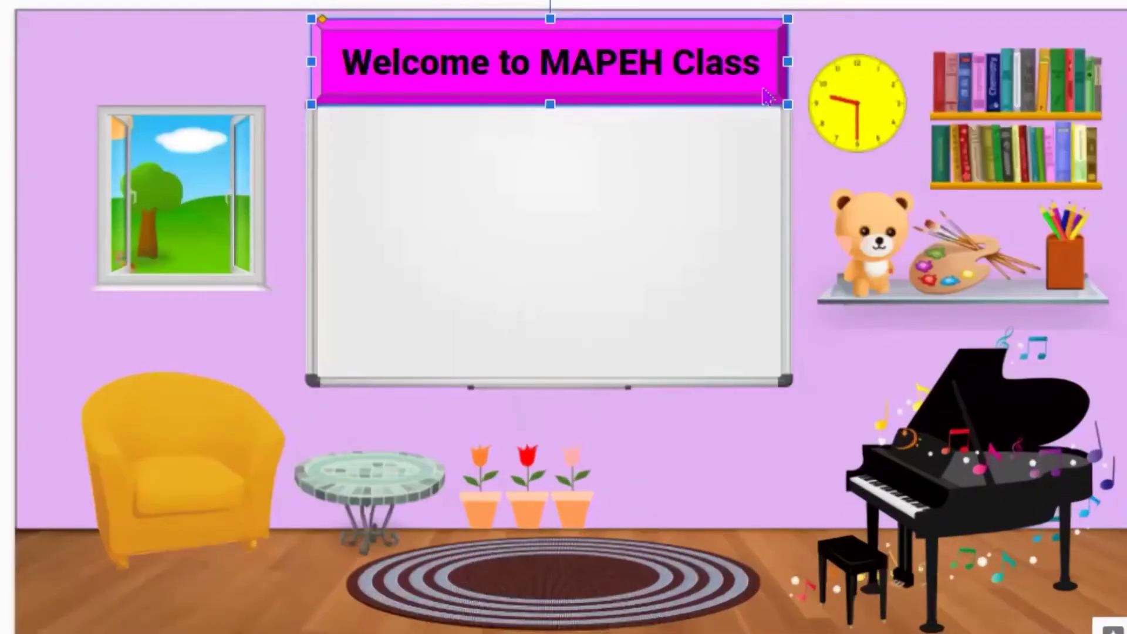
Send the magenta bevel backward once more so it frames the rounded rectangle from behind
right_click(788, 203)
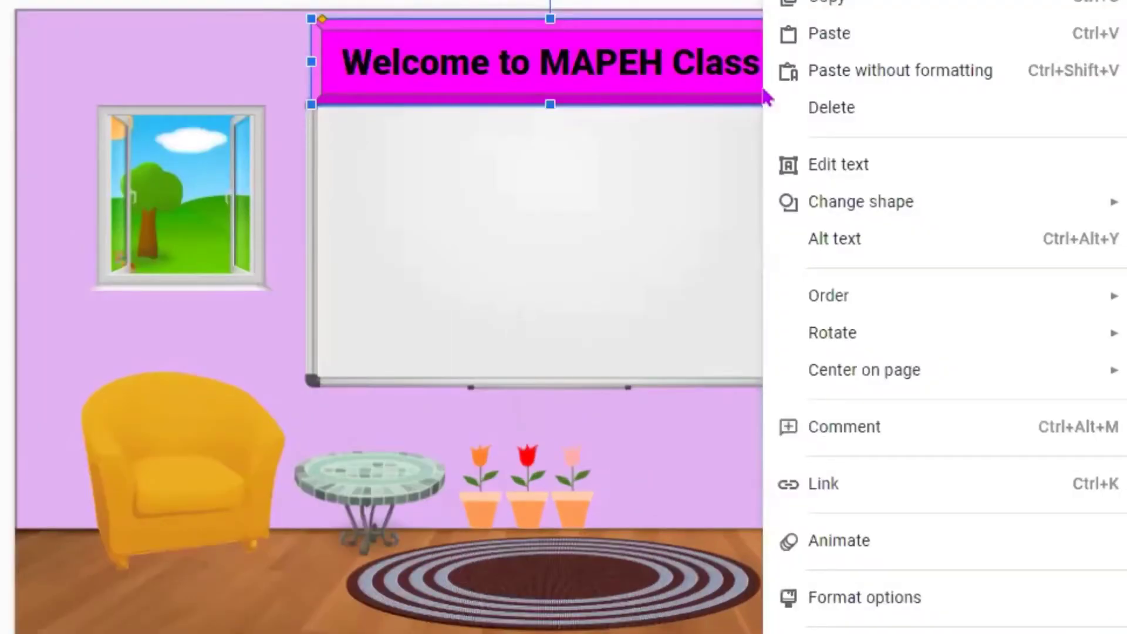
mouse_move(787, 312)
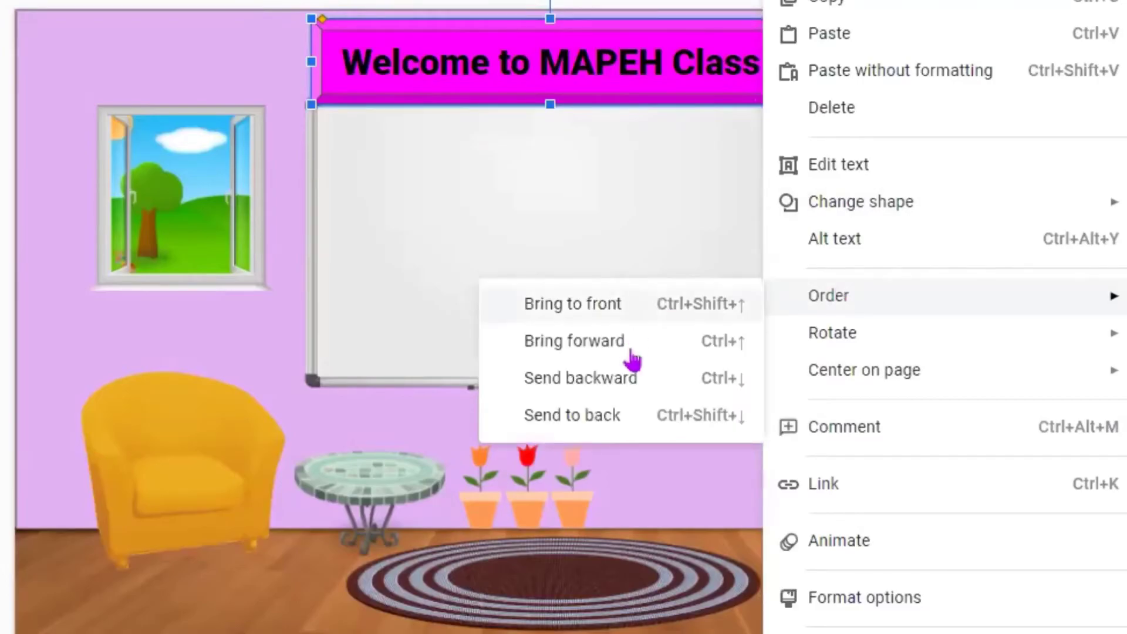
click(628, 380)
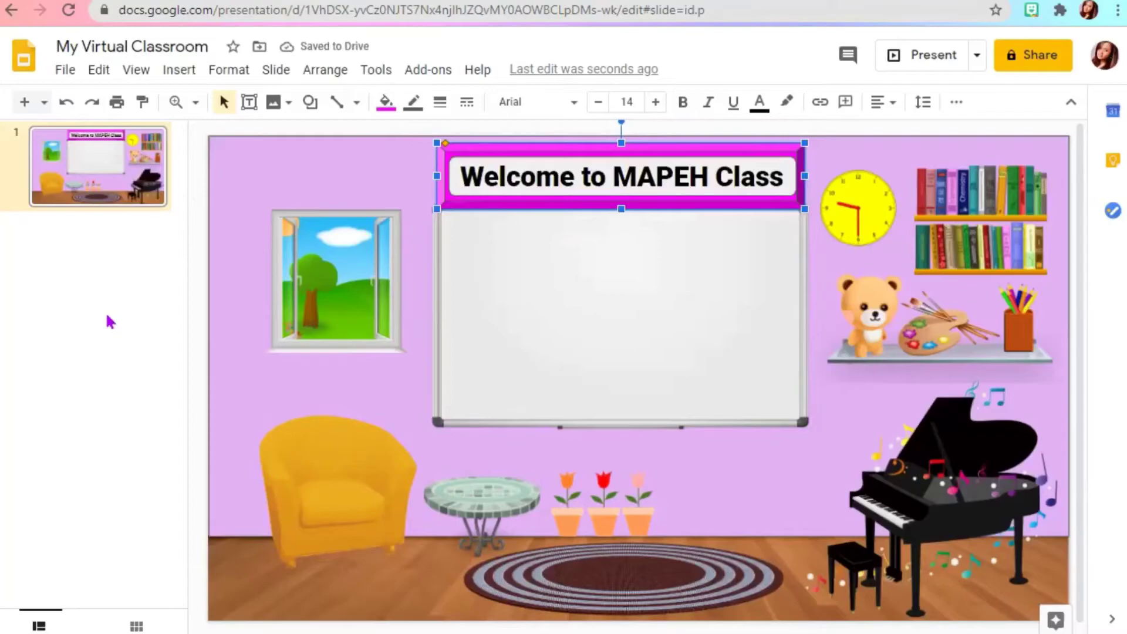
Resize the whiteboard so its top edge sits just below the title banner
click(587, 302)
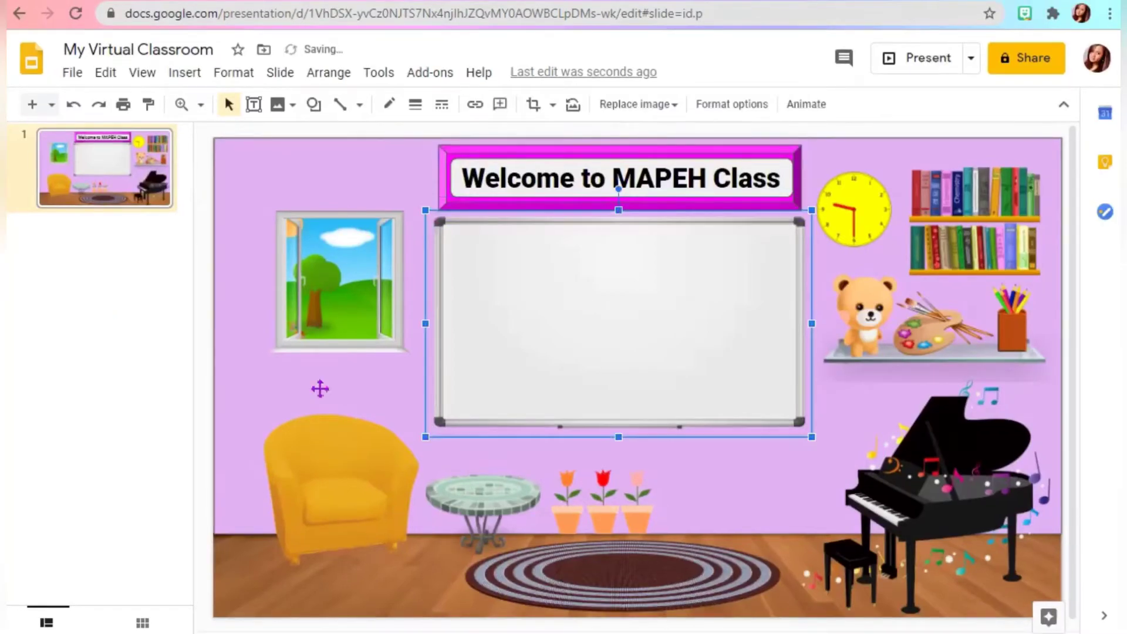
Draw a rectangle on the wall just above the window, slightly wider than the window
click(184, 71)
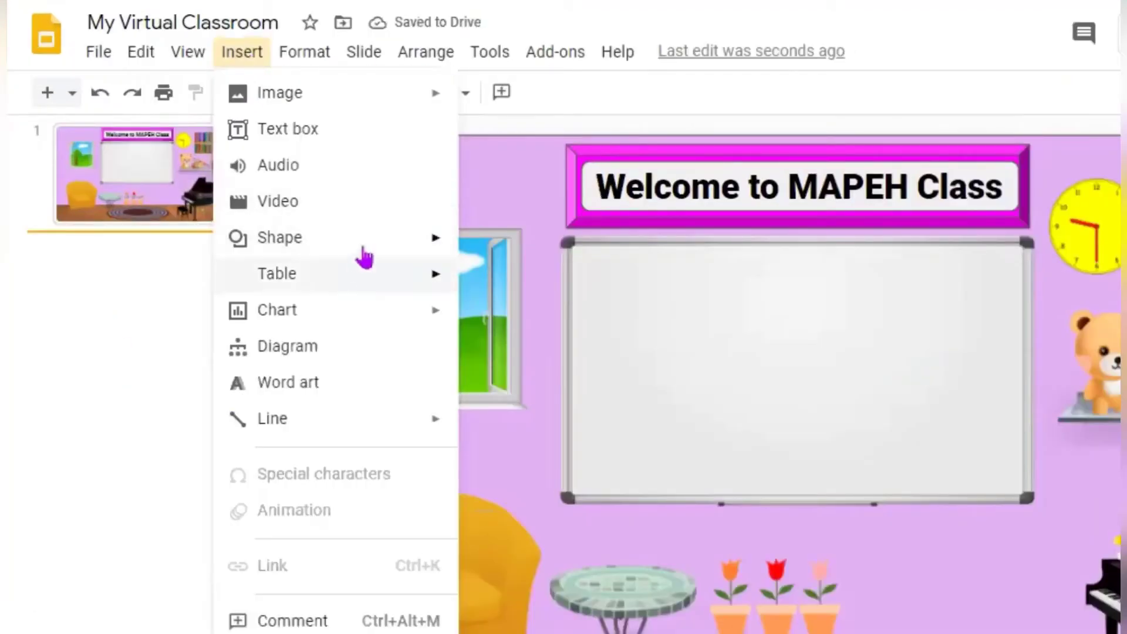
mouse_move(281, 222)
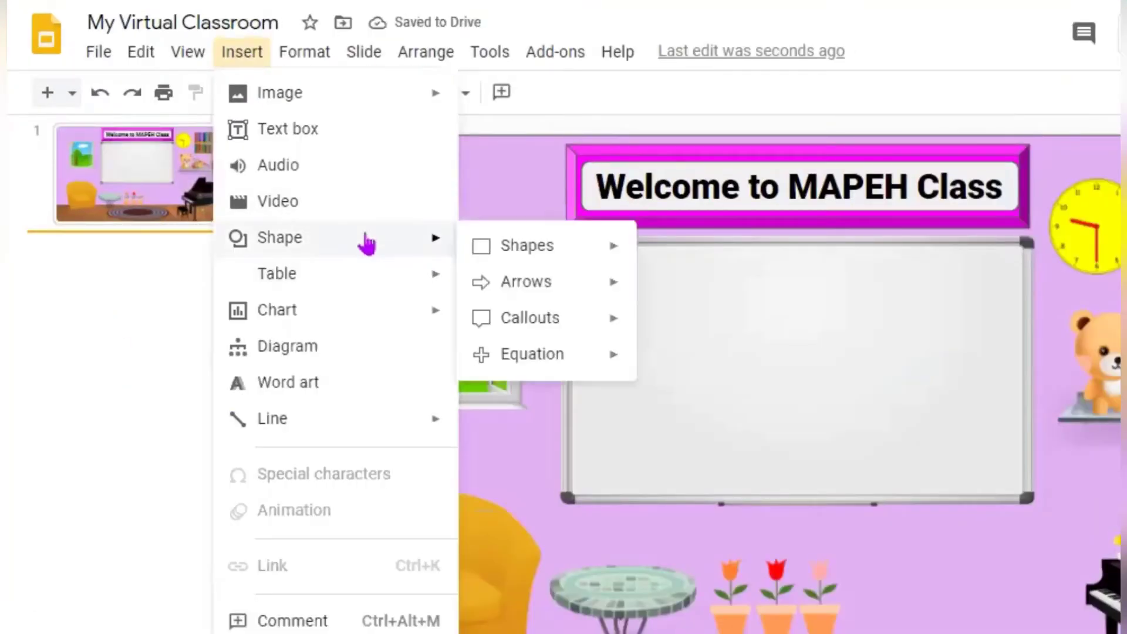
mouse_move(576, 256)
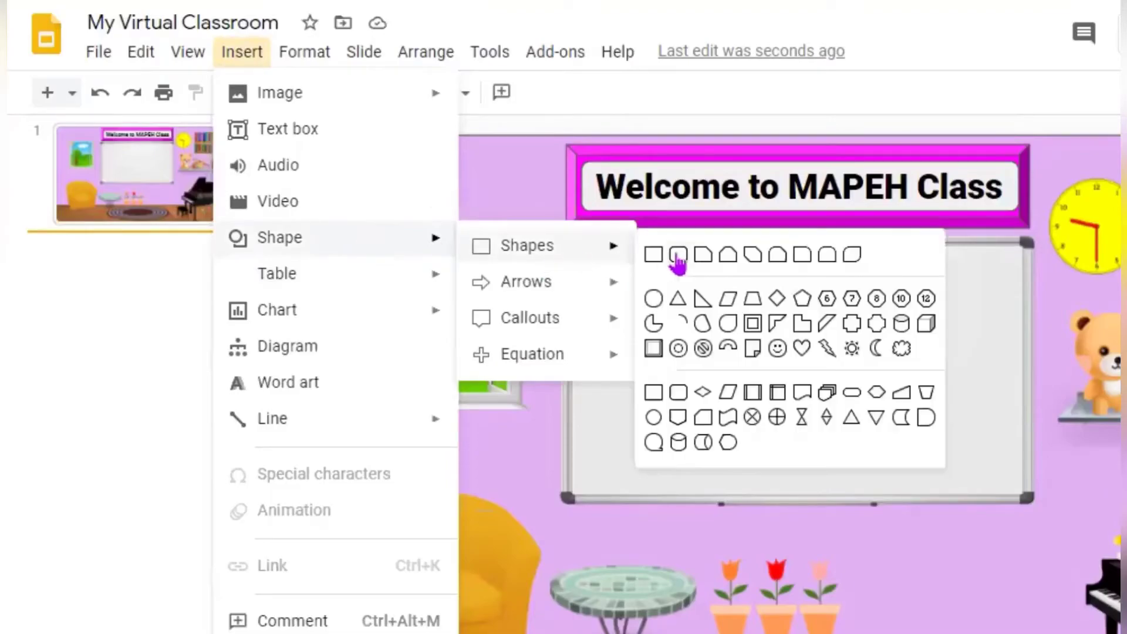
click(652, 256)
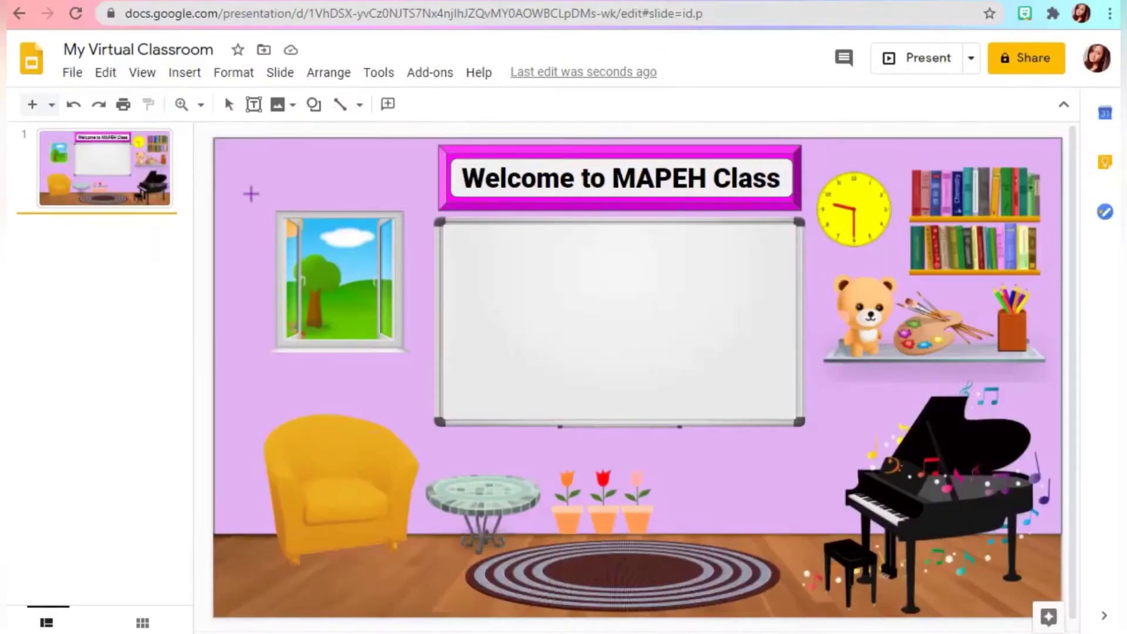
mouse_move(270, 162)
mouse_down()
mouse_move(416, 193)
mouse_move(259, 157)
mouse_up()
drag(399, 158, 406, 157)
Add two lines of text to the rectangle: "Teacher:" and the teacher's title and surname in capitals
right_click(378, 181)
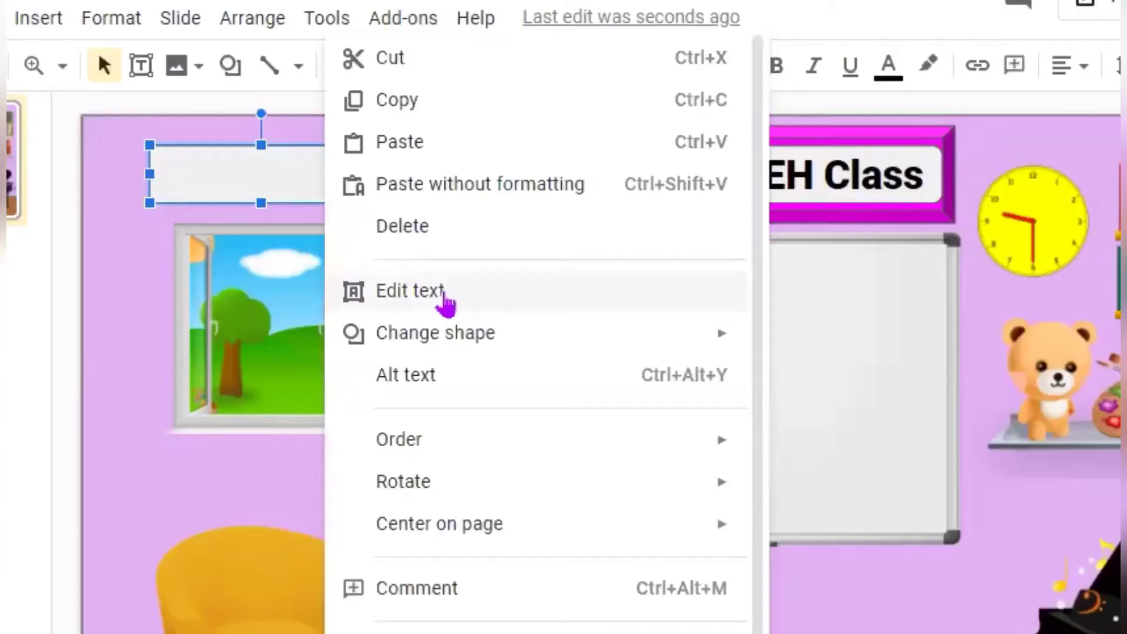
click(444, 291)
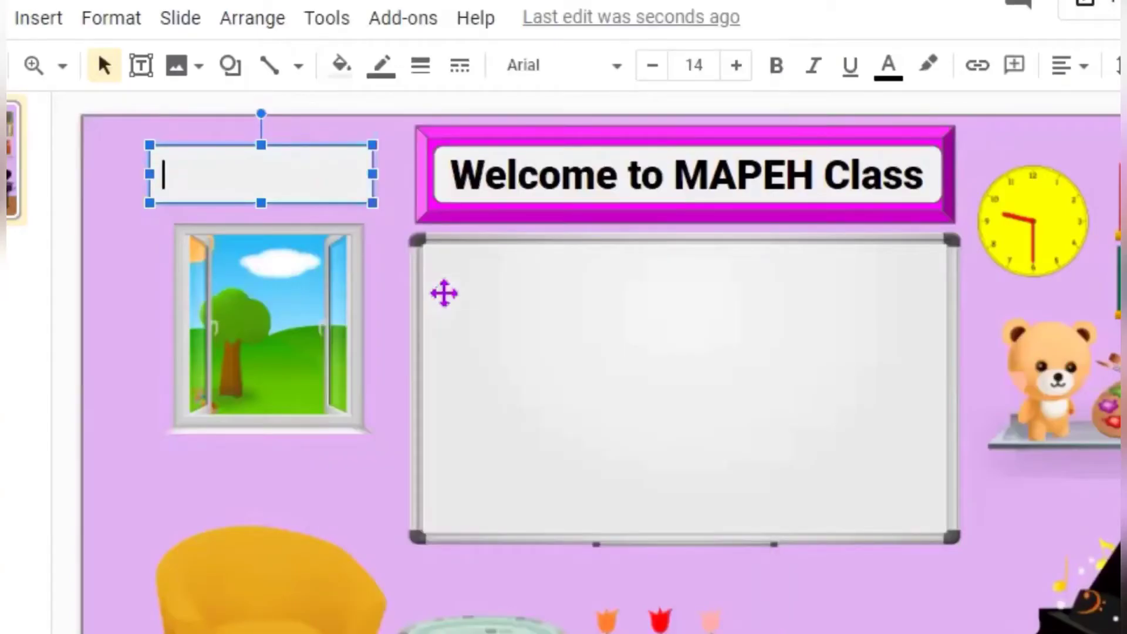
text(Teacher:)
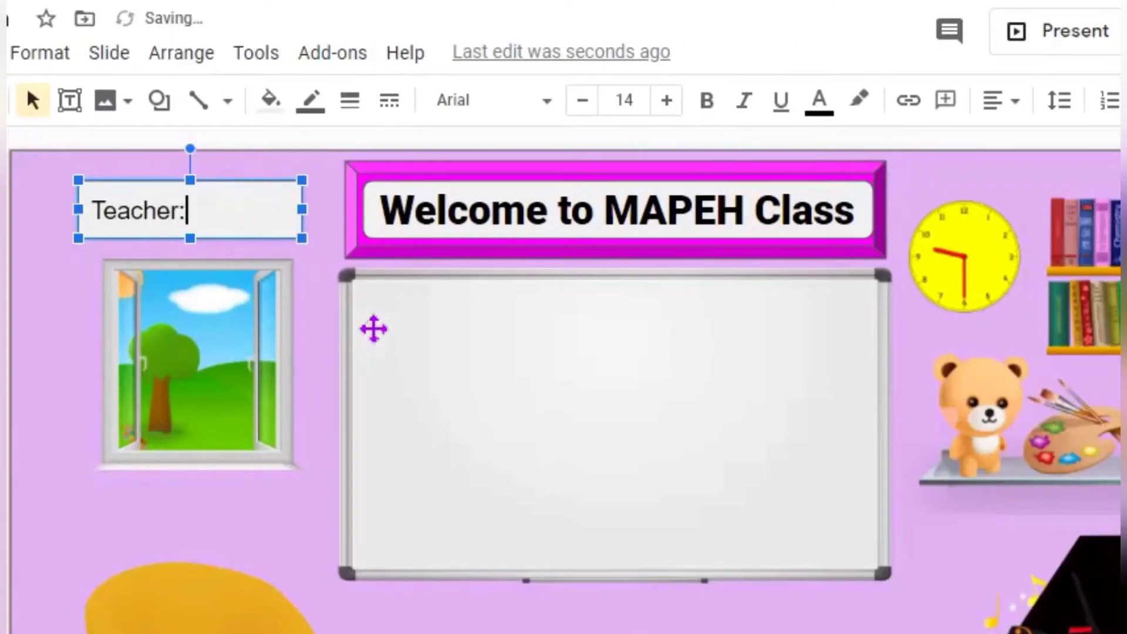
key(Return)
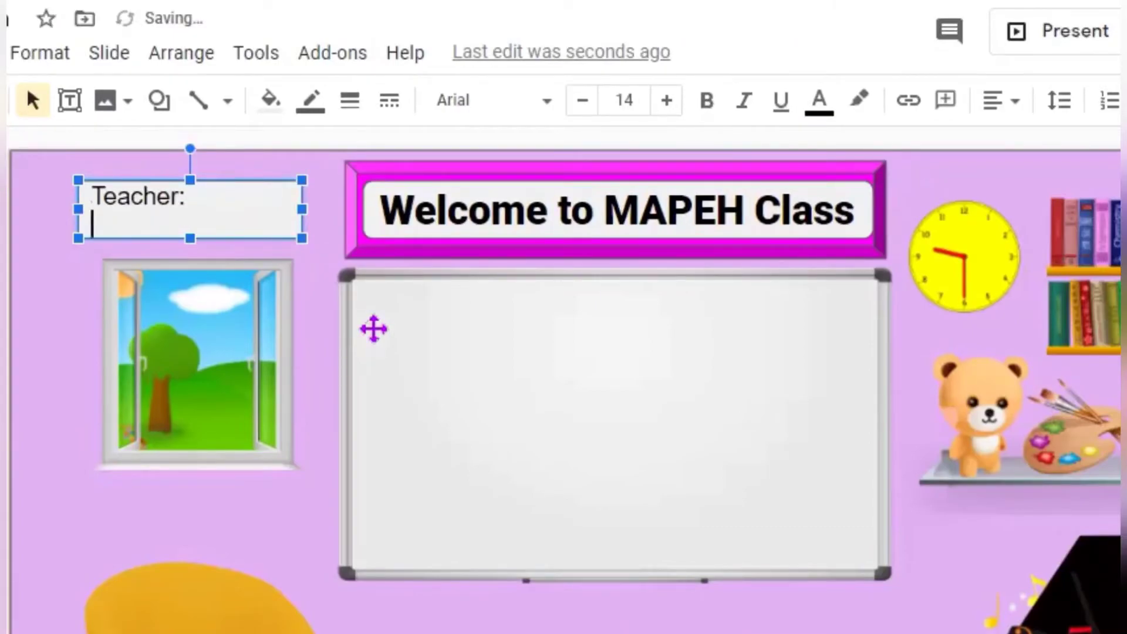
text(MRS. LASTRA)
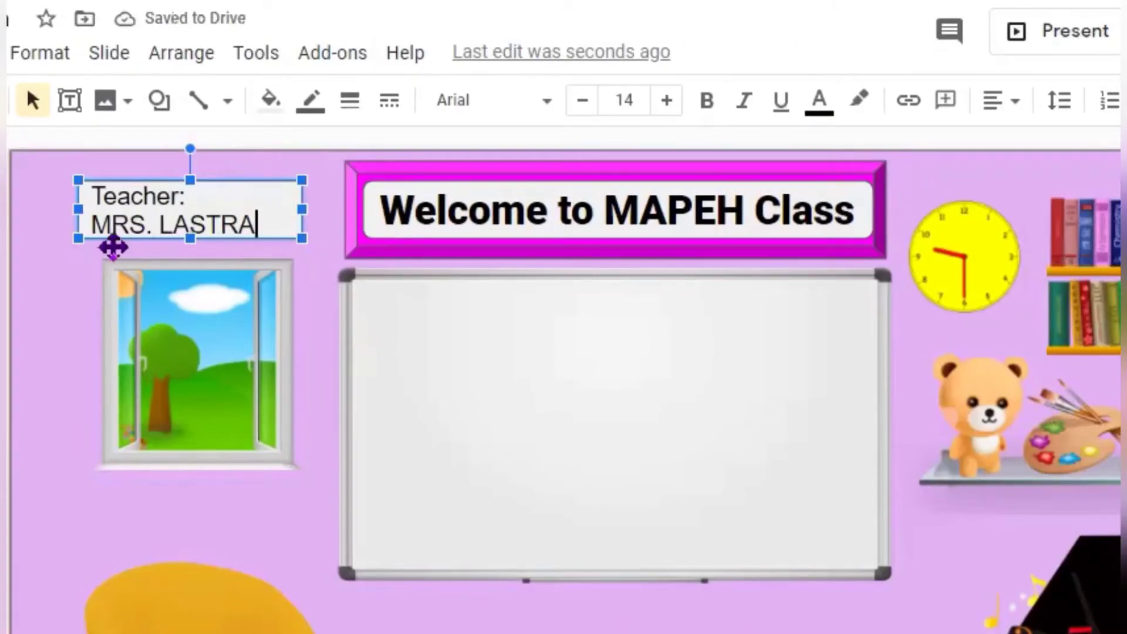
Center both lines of the teacher nameplate text, set the font size to 13 and make it bold
triple_click(113, 242)
shift+click(96, 196)
click(1000, 100)
click(1039, 143)
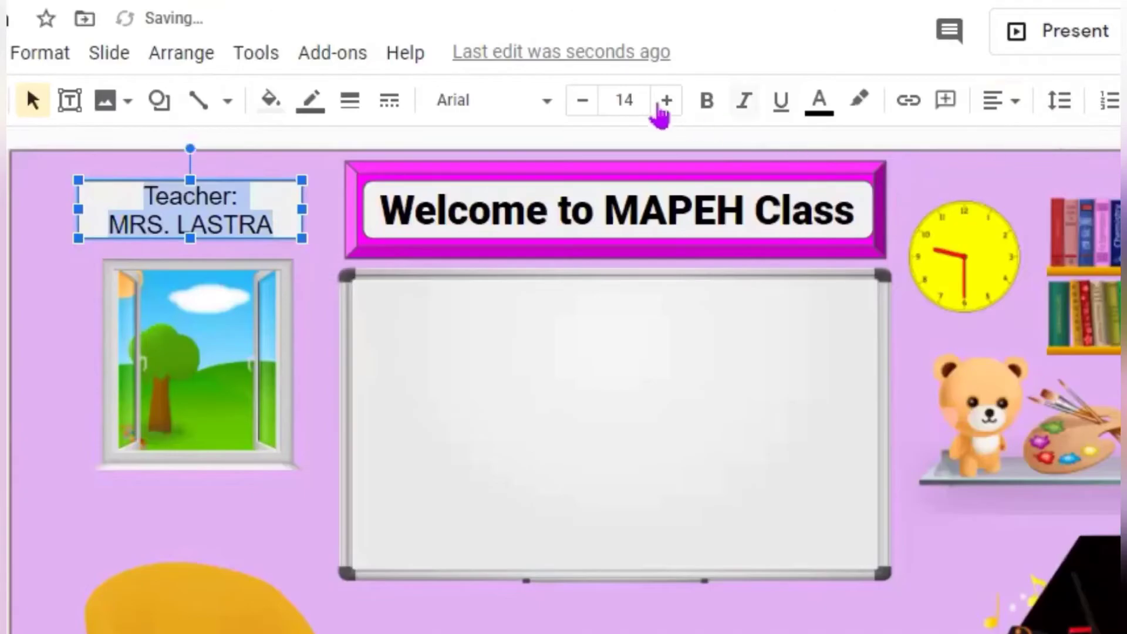
click(582, 102)
click(706, 100)
Change the font of the teacher nameplate text to Spectral
click(493, 101)
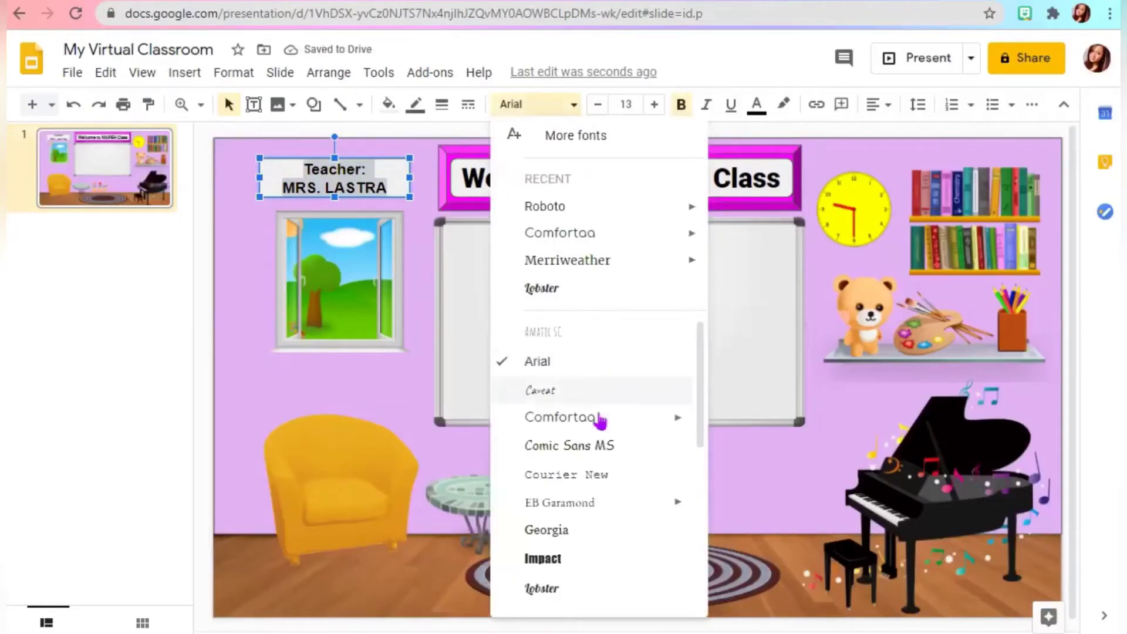
scroll(593, 583, down, 5)
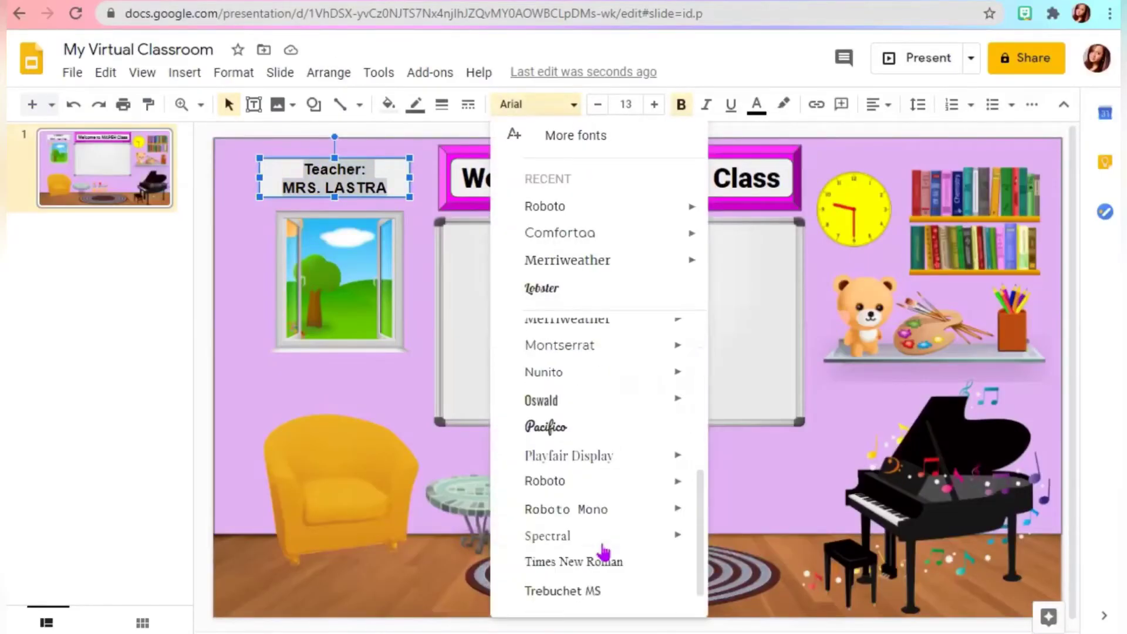
mouse_move(602, 545)
click(696, 537)
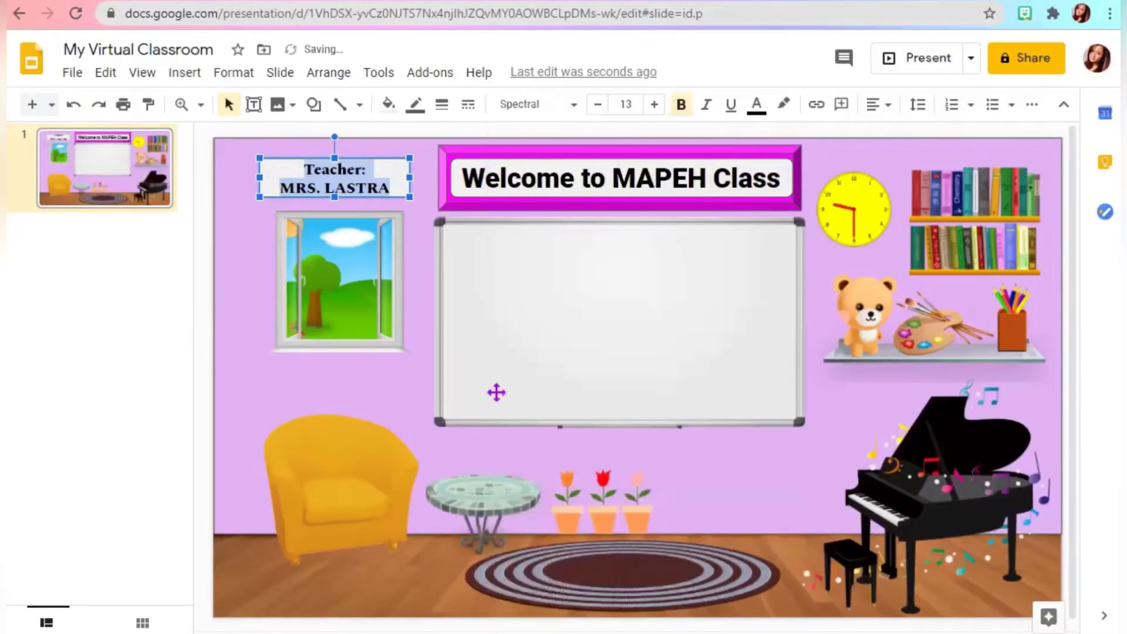
Fill the teacher nameplate rectangle with a custom light peach color
click(259, 368)
click(269, 180)
click(388, 104)
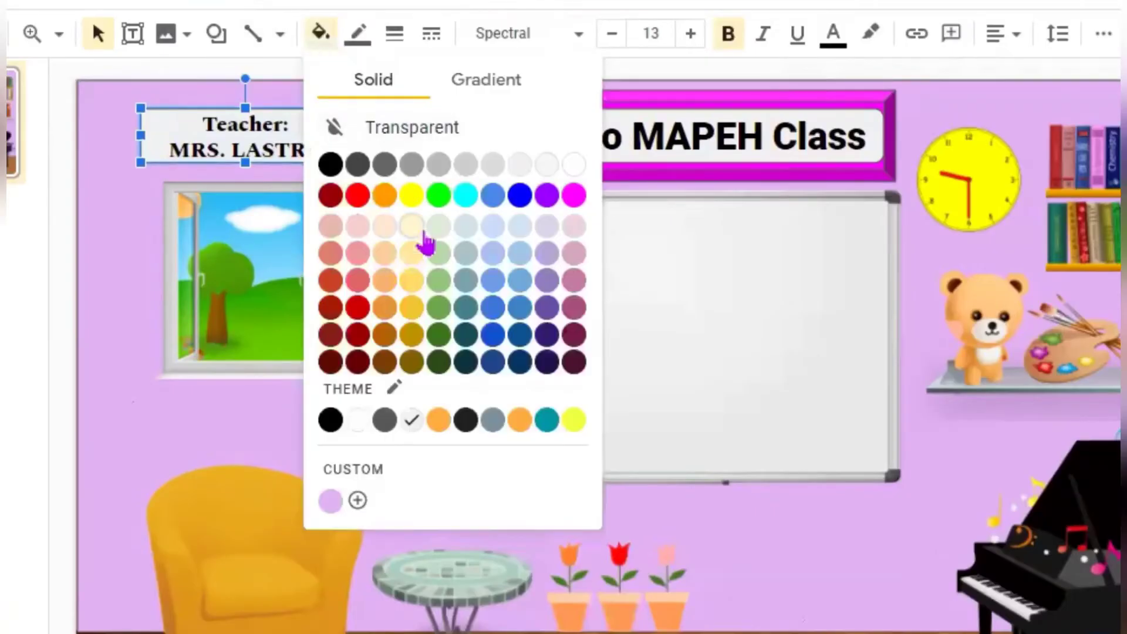
click(357, 500)
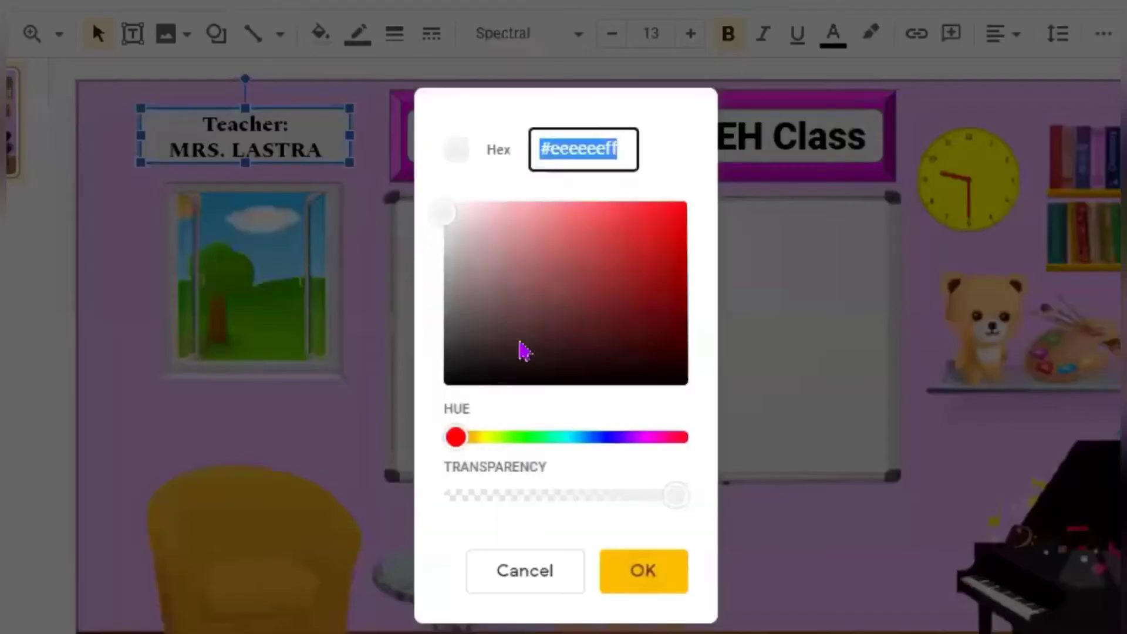
click(465, 437)
click(527, 205)
click(645, 572)
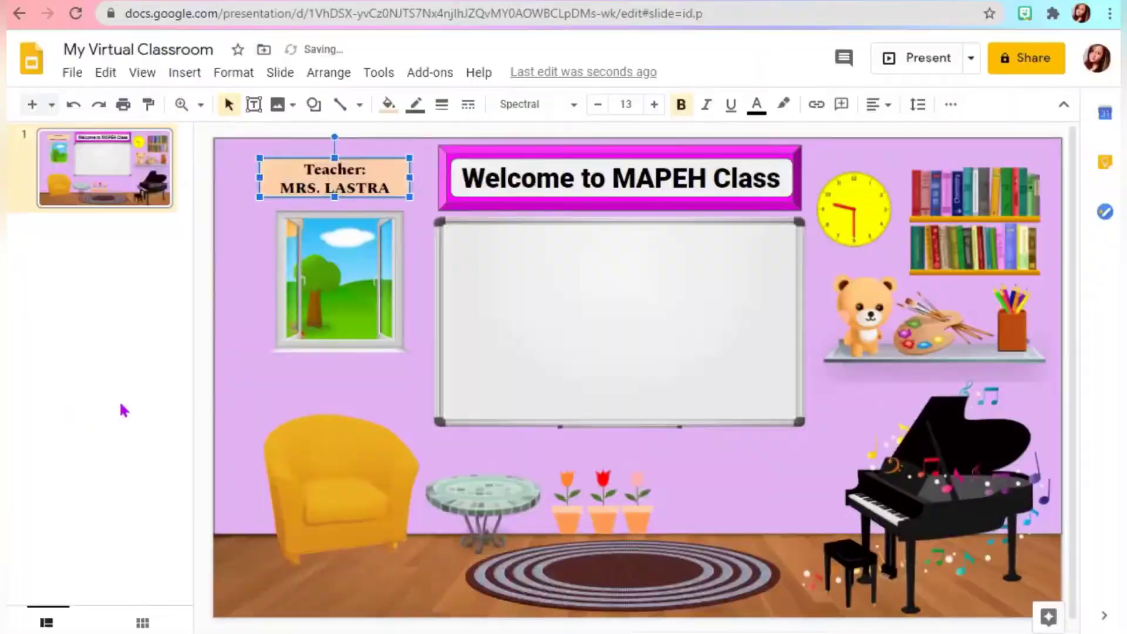
Narrow the teacher nameplate on both sides so it matches the width of the window below it
click(248, 349)
click(273, 174)
drag(259, 177, 269, 177)
drag(410, 178, 401, 177)
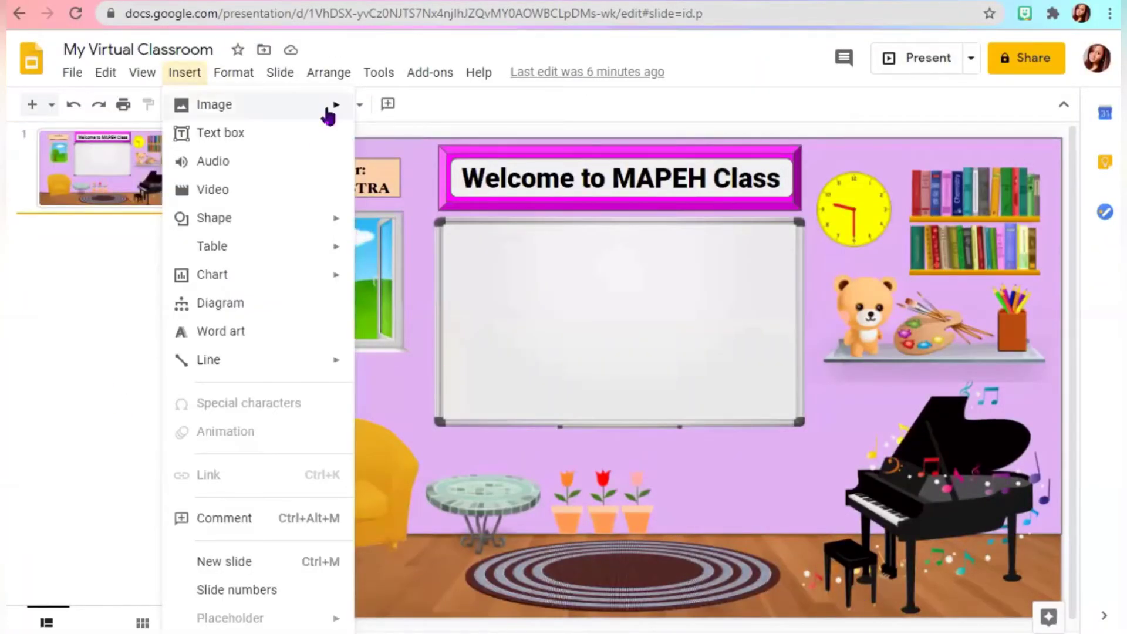
Search the web for images of "transparent laptop clipart"
mouse_move(331, 112)
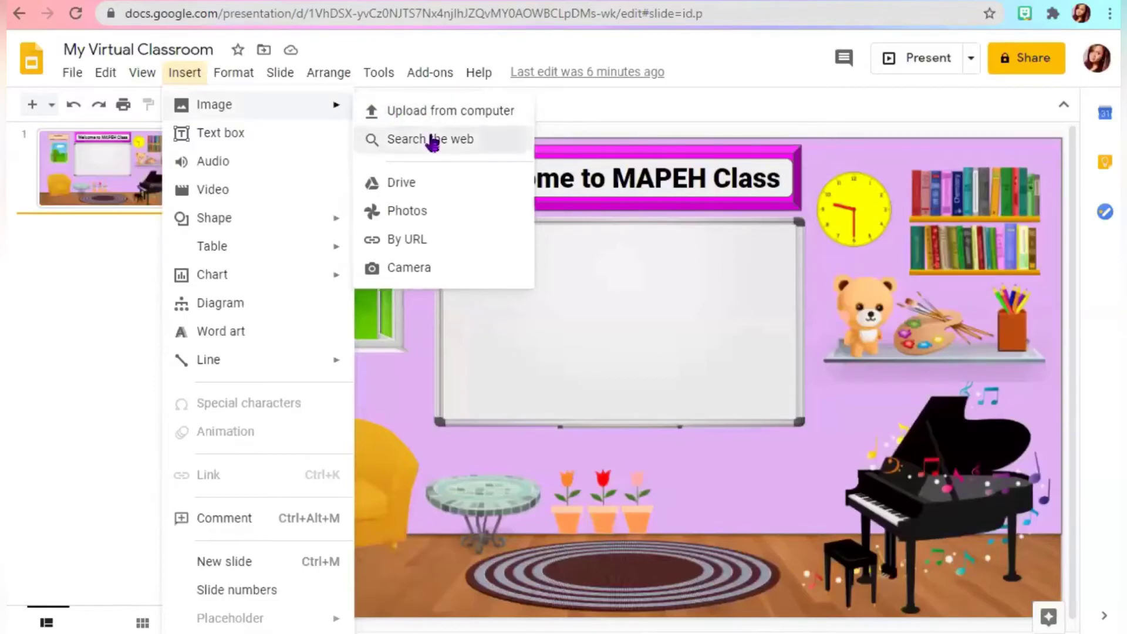
click(434, 141)
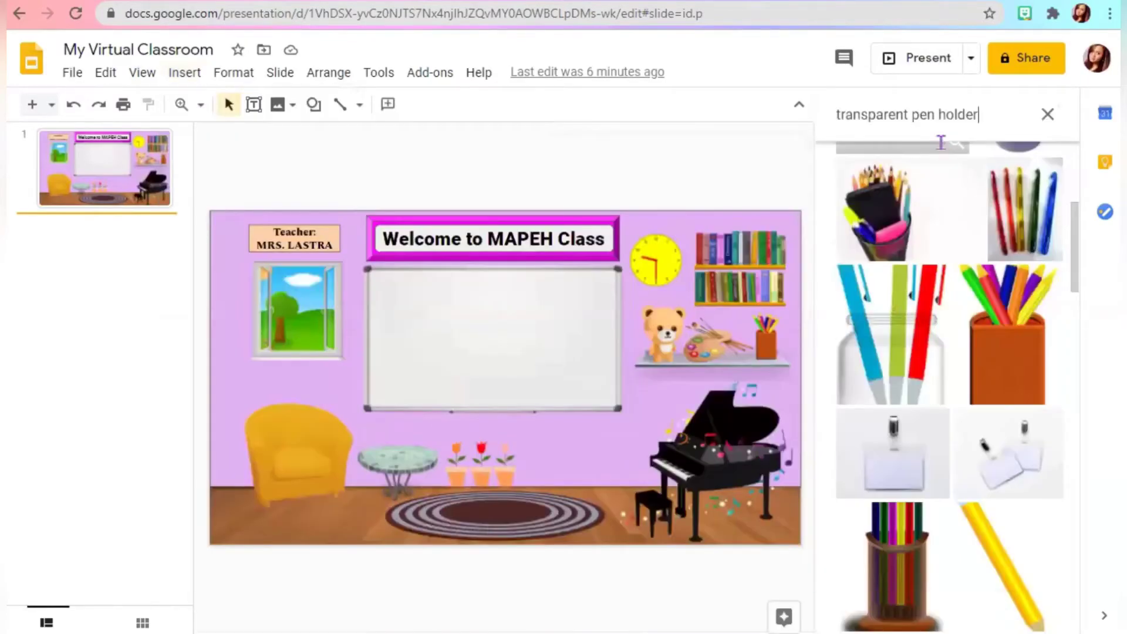
key(BackSpace)
key(BackSpace)
key(BackSpace)
key(BackSpace)
key(BackSpace)
key(BackSpace)
key(BackSpace)
key(BackSpace)
key(BackSpace)
key(BackSpace)
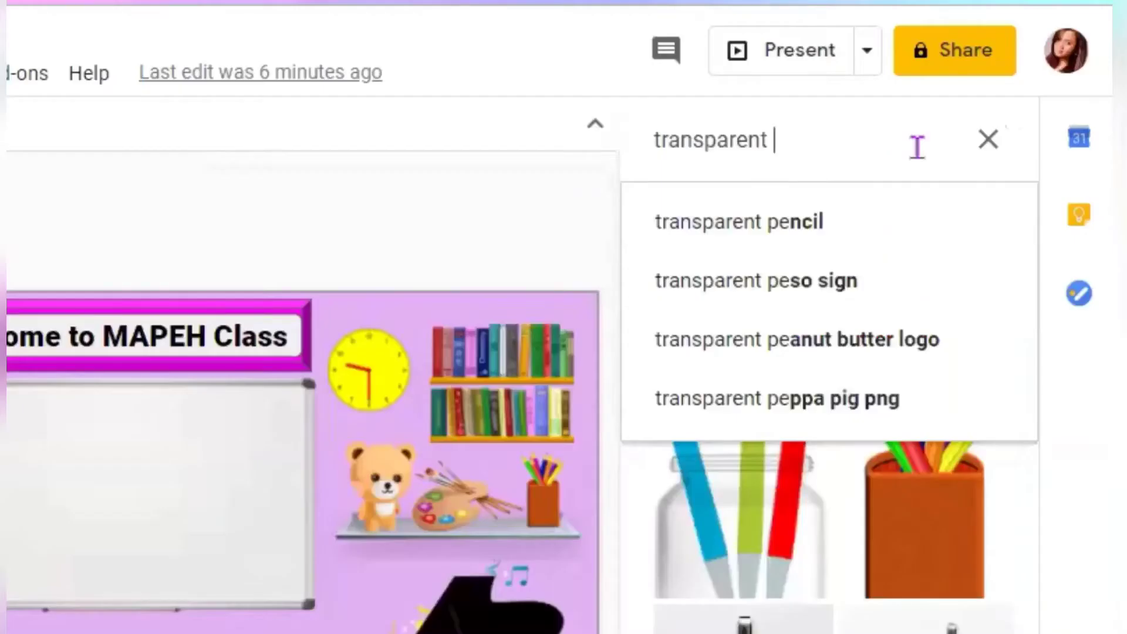
text(LAPTOP)
key(Down)
key(Down)
key(Down)
key(Return)
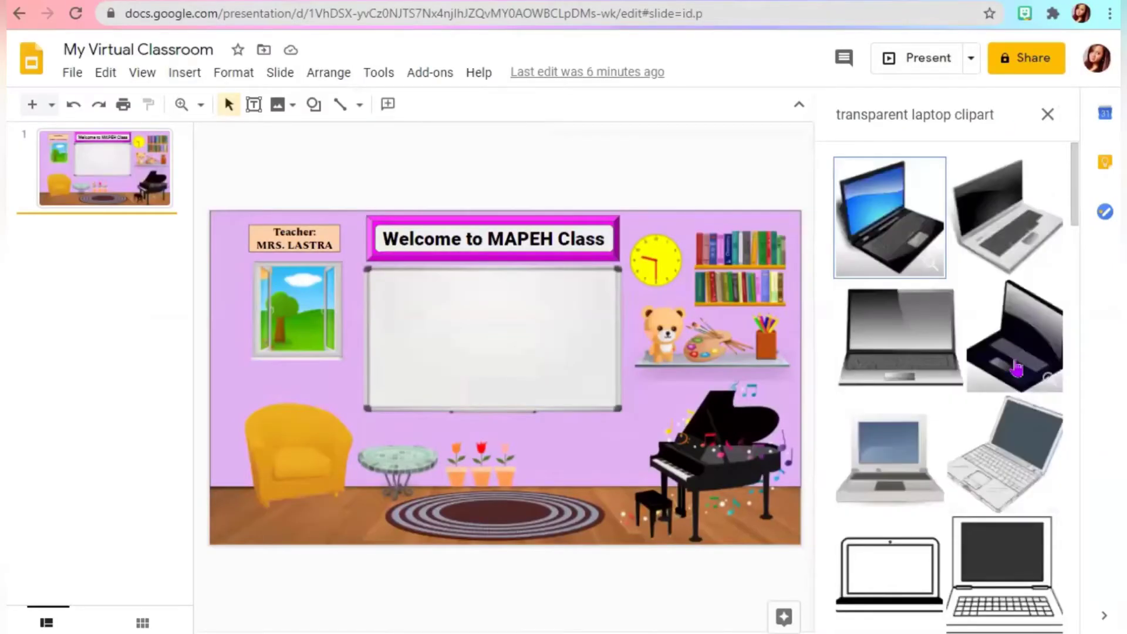
Insert the gray laptop image seen from behind and shrink it to sit on the round table
scroll(1016, 368, down, 5)
scroll(1016, 368, down, 5)
click(905, 252)
click(1034, 614)
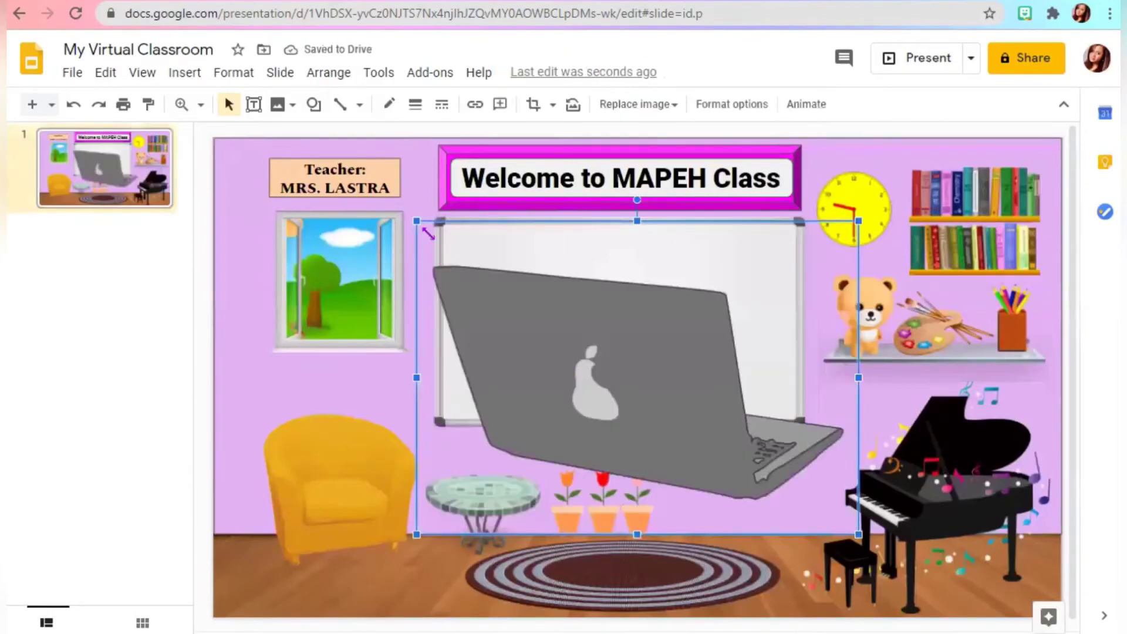
drag(524, 498, 475, 477)
Recolor the laptop image with the Dark 8 option so it turns green
right_click(476, 476)
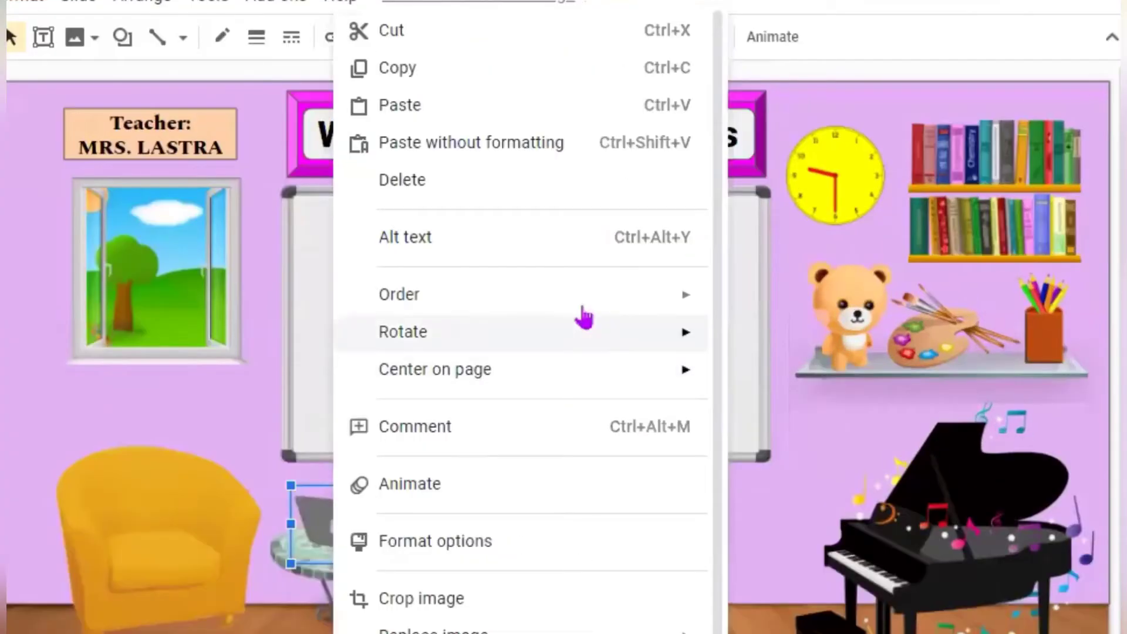
mouse_move(677, 334)
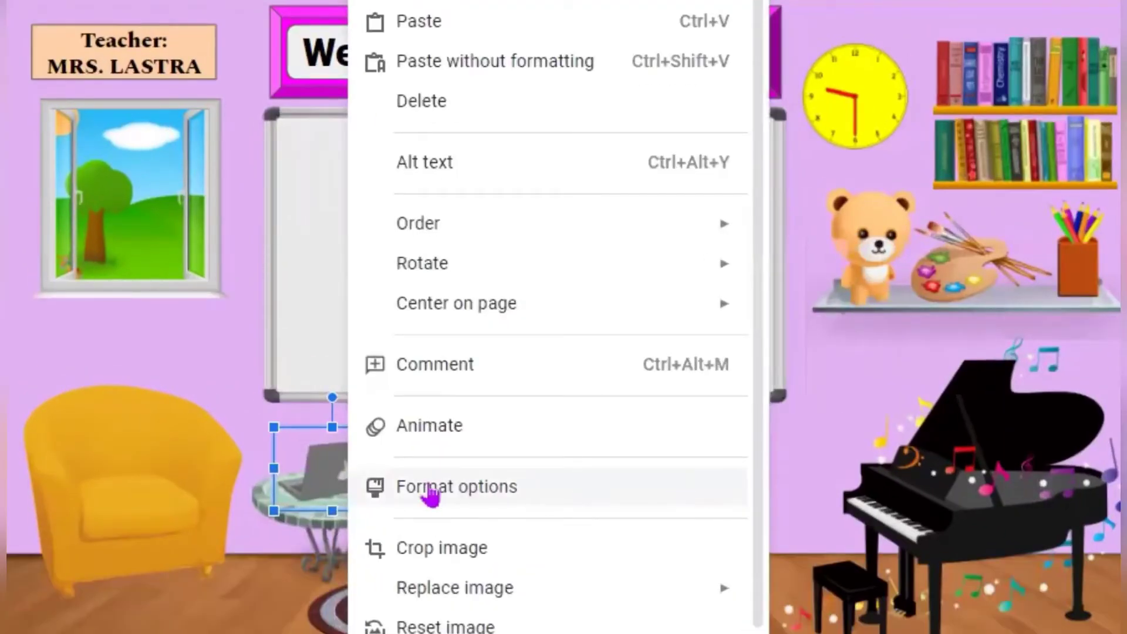
click(430, 495)
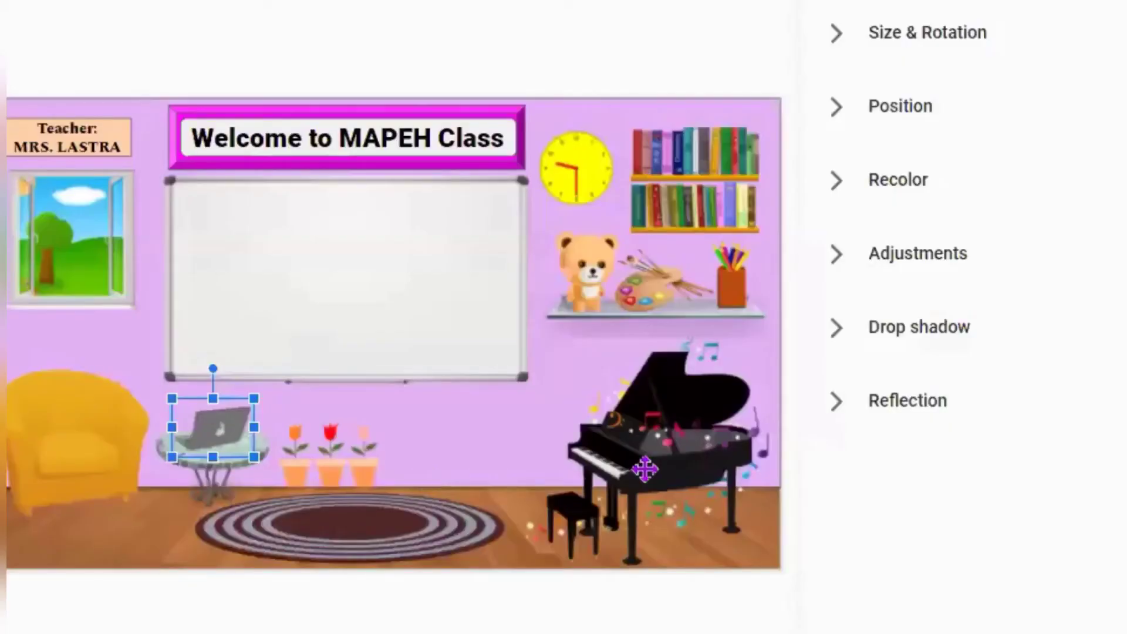
click(837, 208)
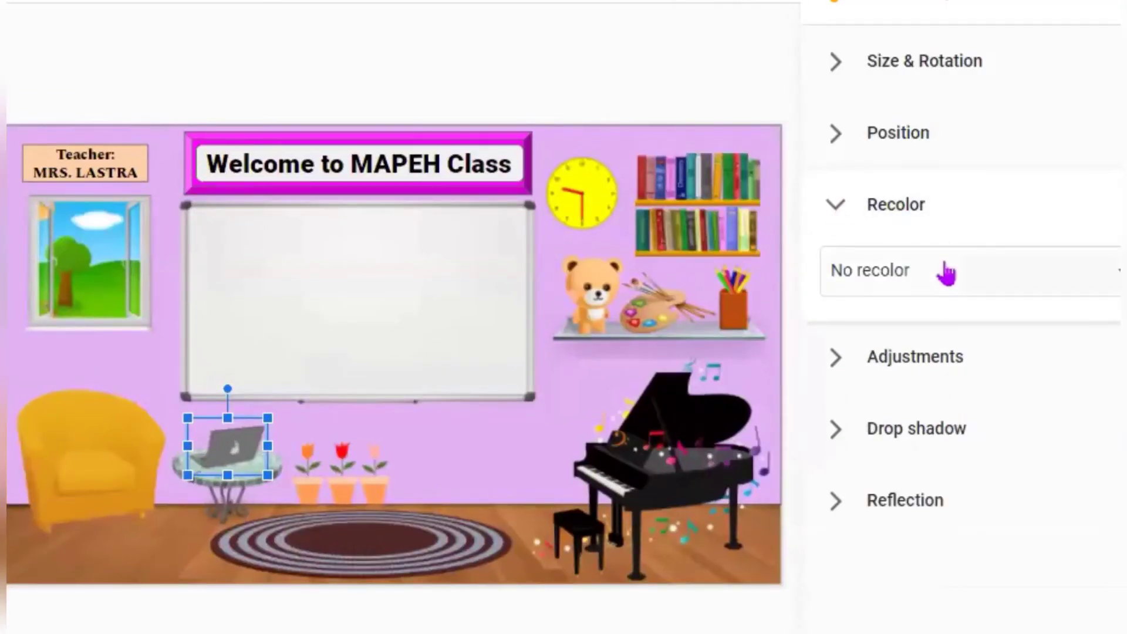
click(946, 273)
scroll(1052, 381, down, 5)
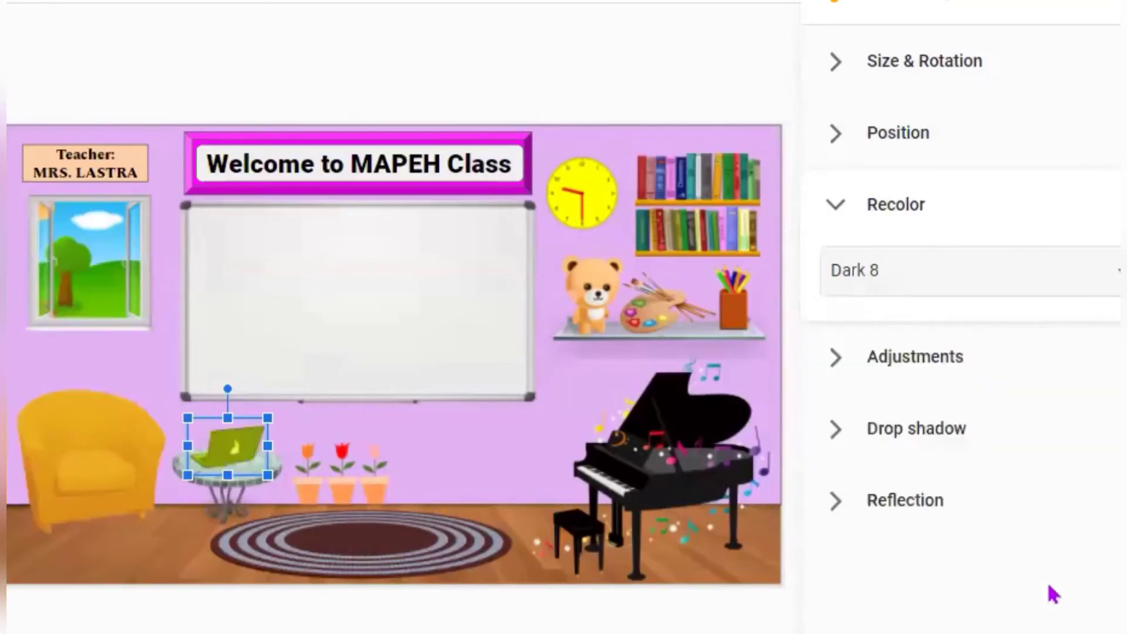
Search Bitmoji for "sit" and copy the smiling seated character onto the slide
click(1024, 13)
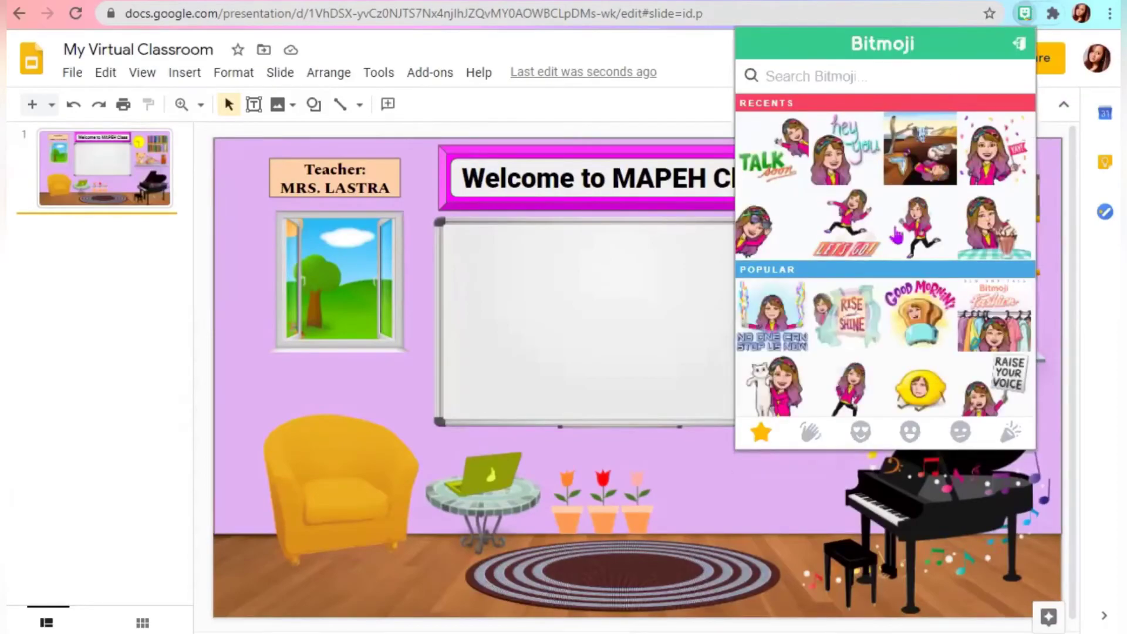
scroll(885, 264, down, 3)
text(sit)
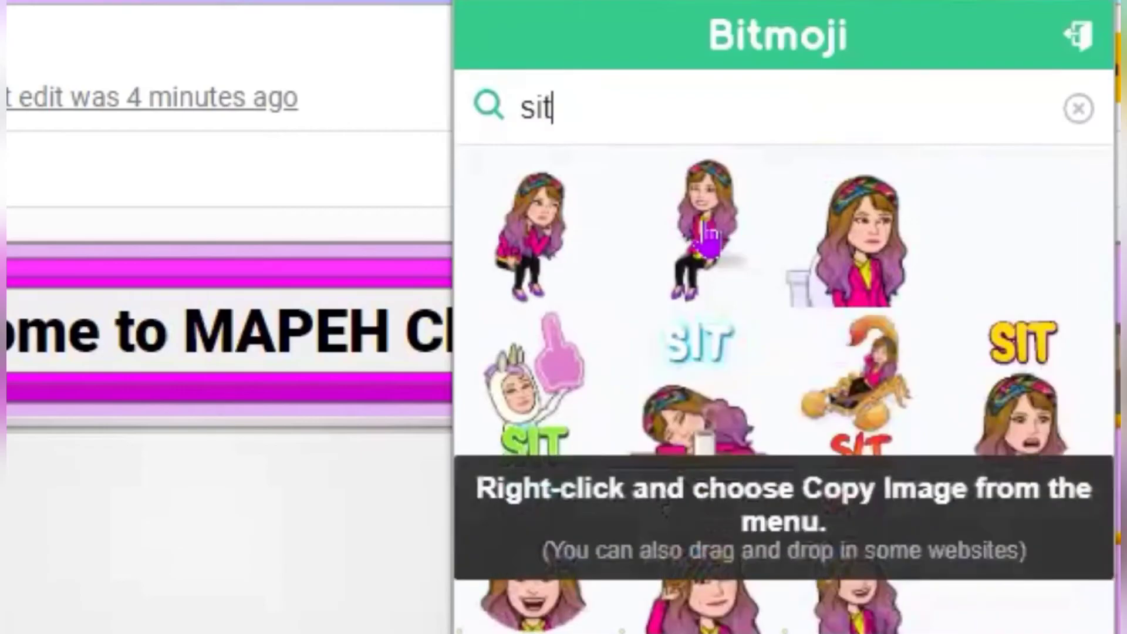
right_click(708, 235)
click(769, 343)
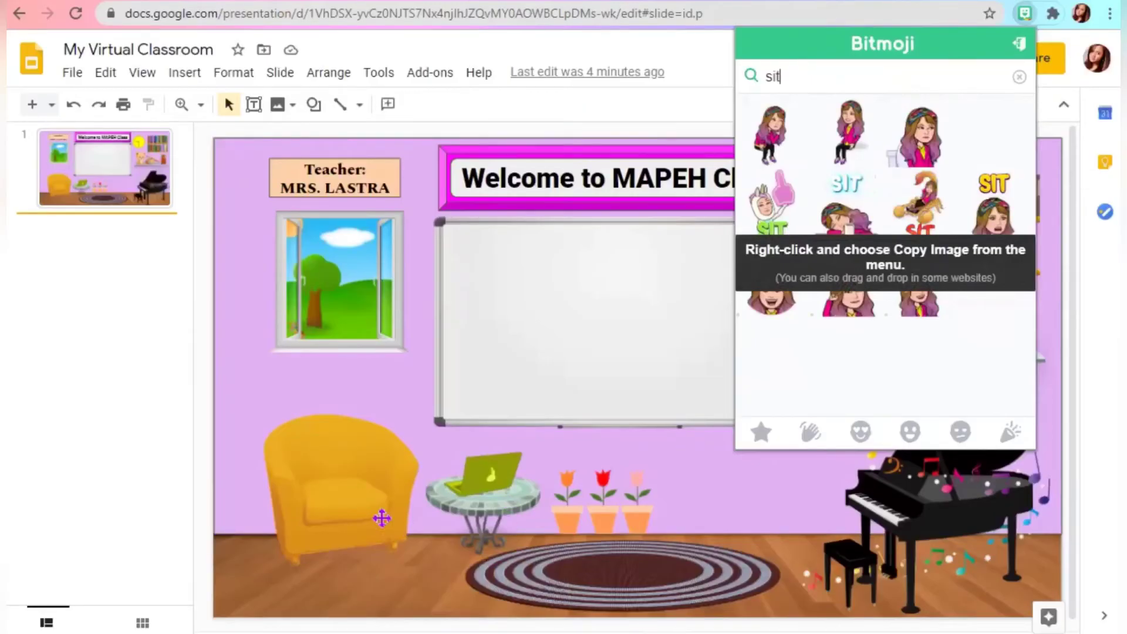
click(379, 504)
key(ctrl+v)
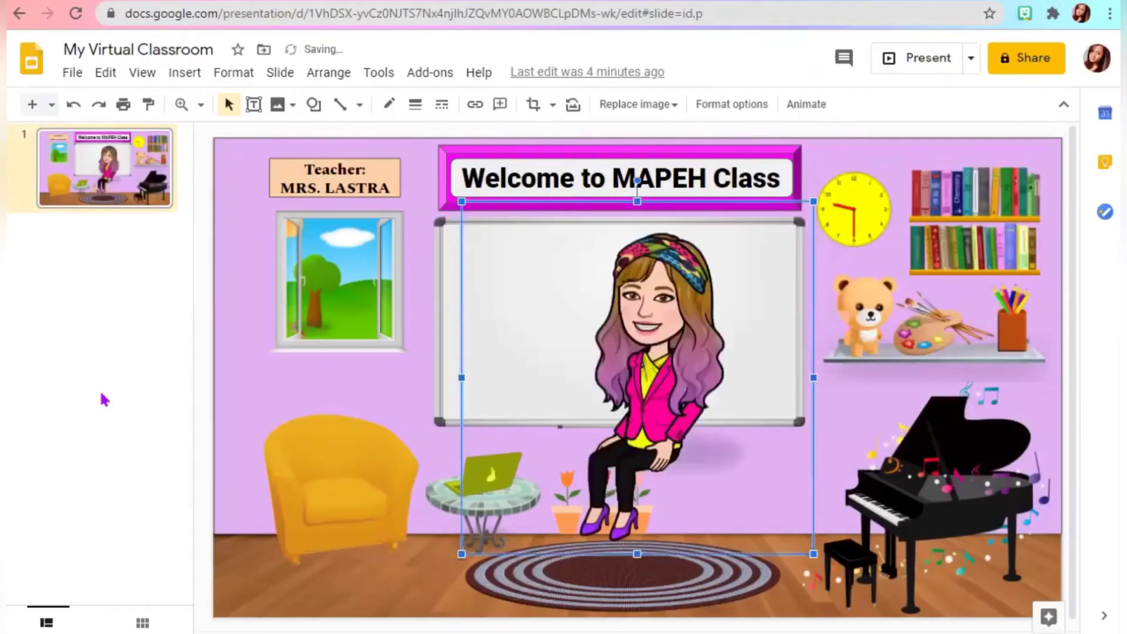
Flip the seated Bitmoji character horizontally and fit it onto the yellow armchair
right_click(671, 362)
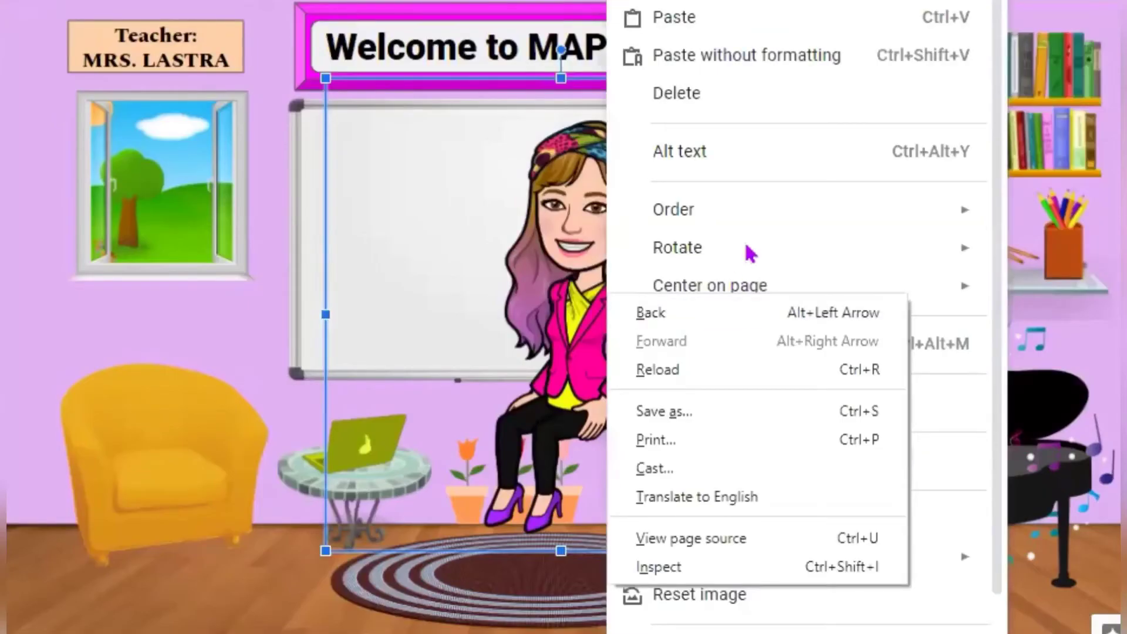
click(746, 252)
mouse_move(748, 253)
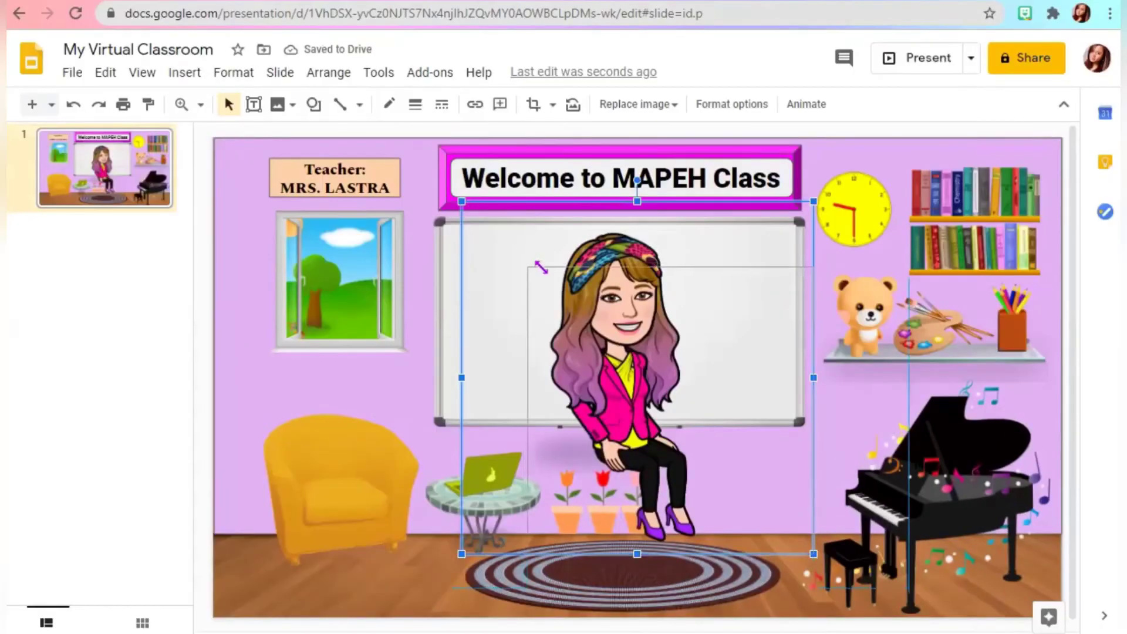
drag(340, 447, 363, 472)
click(186, 72)
mouse_move(242, 109)
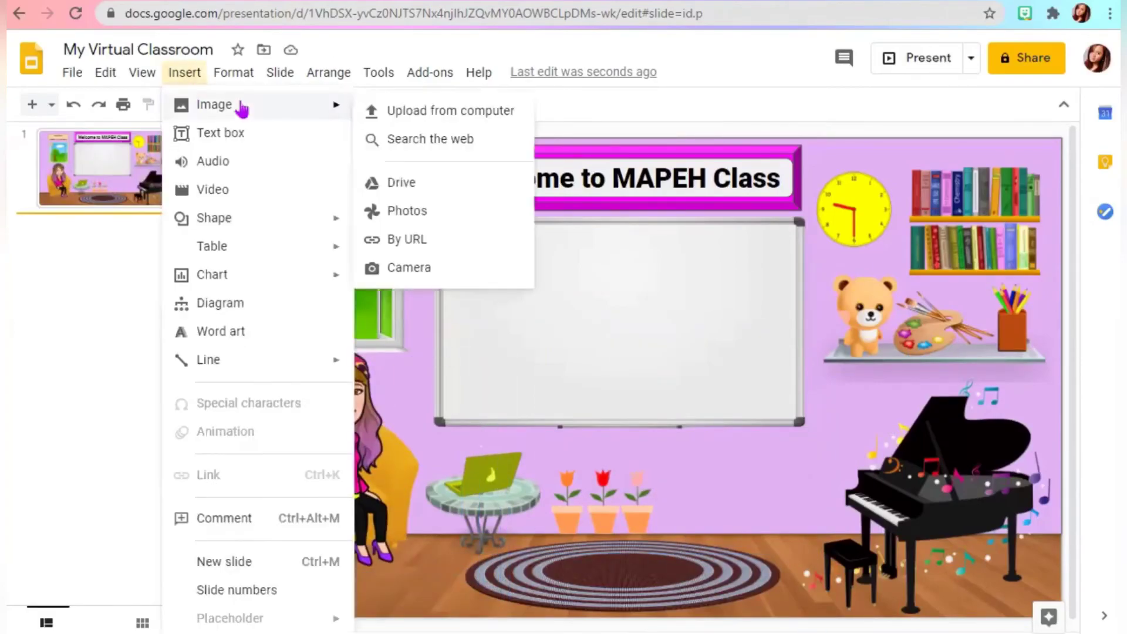
Search the web for images of "transparent drums"
click(388, 141)
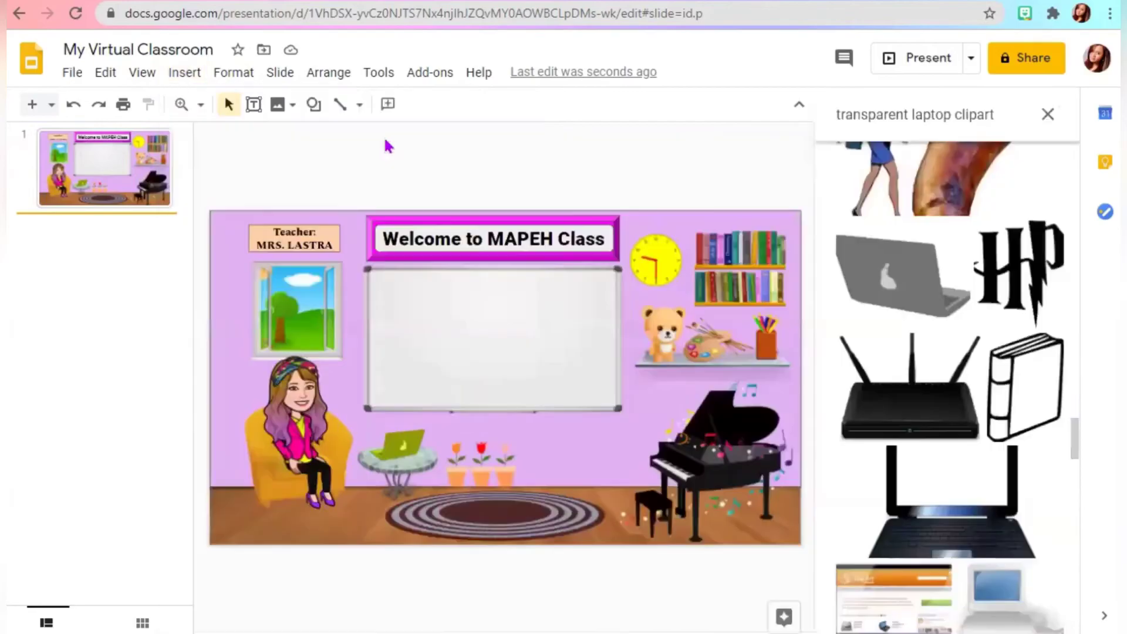
click(1013, 117)
key(BackSpace)
key(BackSpace)
key(BackSpace)
key(BackSpace)
key(BackSpace)
key(BackSpace)
key(BackSpace)
key(BackSpace)
key(BackSpace)
key(BackSpace)
key(BackSpace)
key(BackSpace)
key(BackSpace)
key(BackSpace)
key(BackSpace)
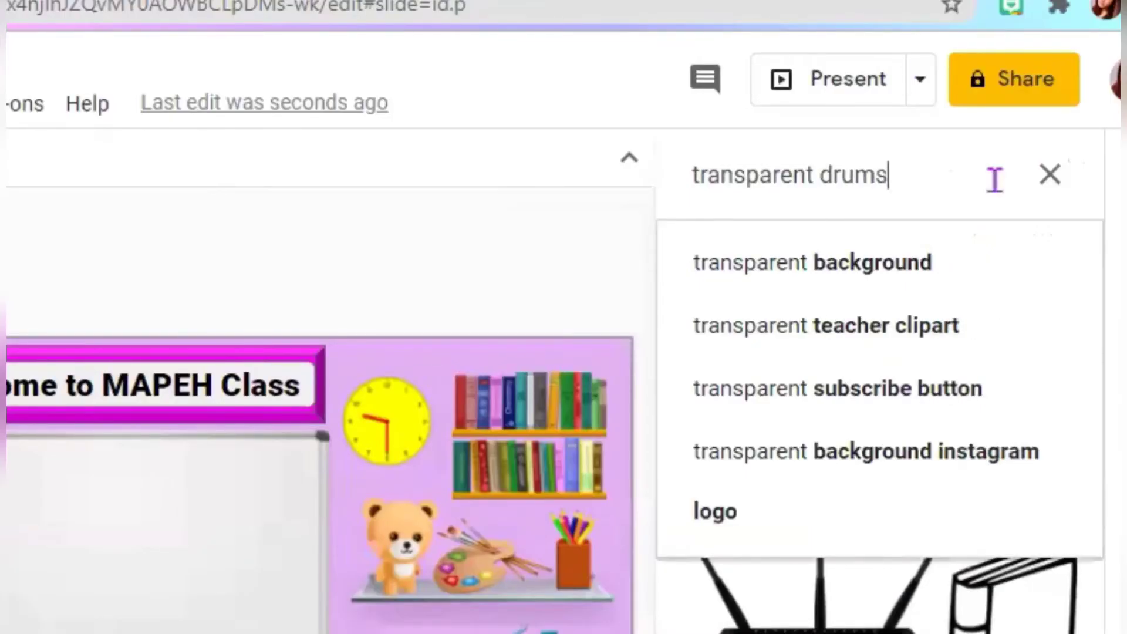
key(Return)
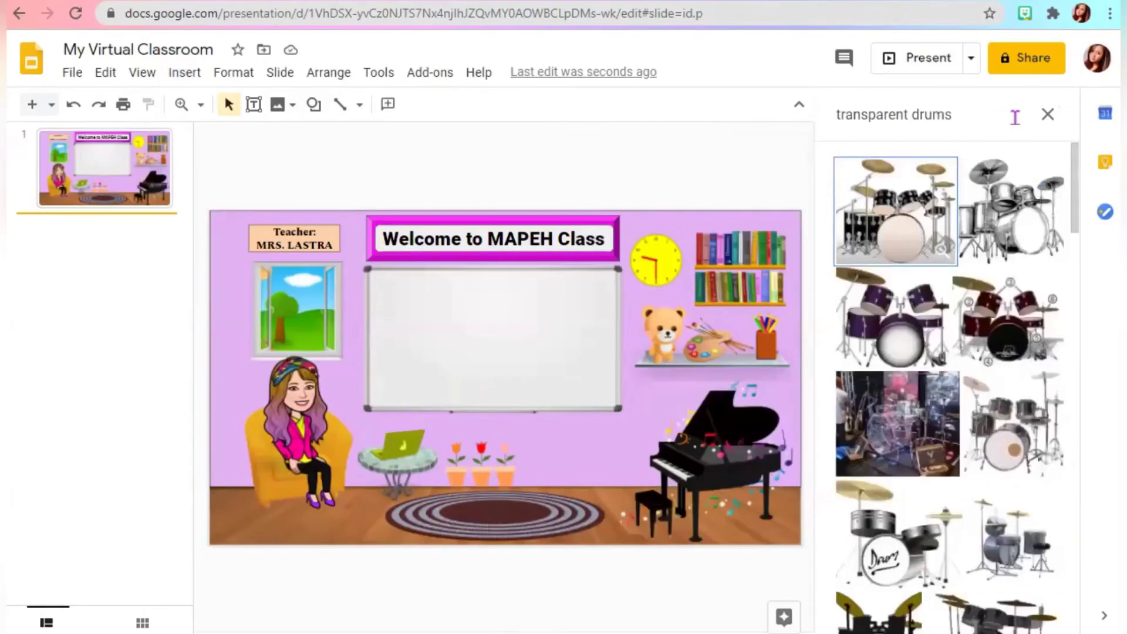
Insert the image of three colorful drums and shrink it to stand between the flower pots and the piano
scroll(1021, 475, down, 15)
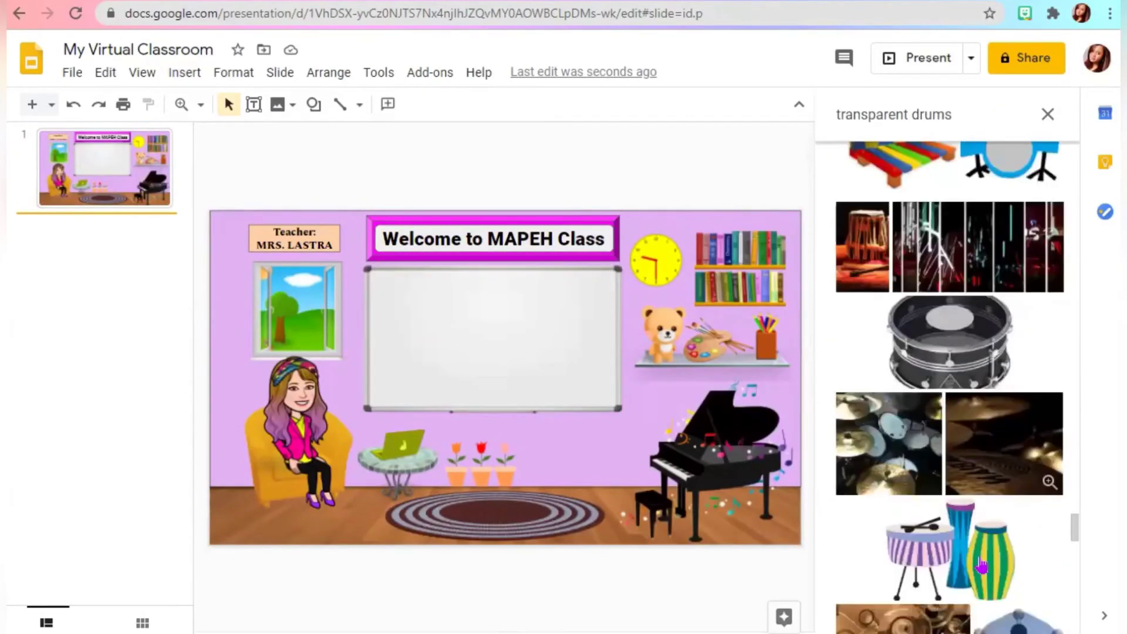
click(979, 569)
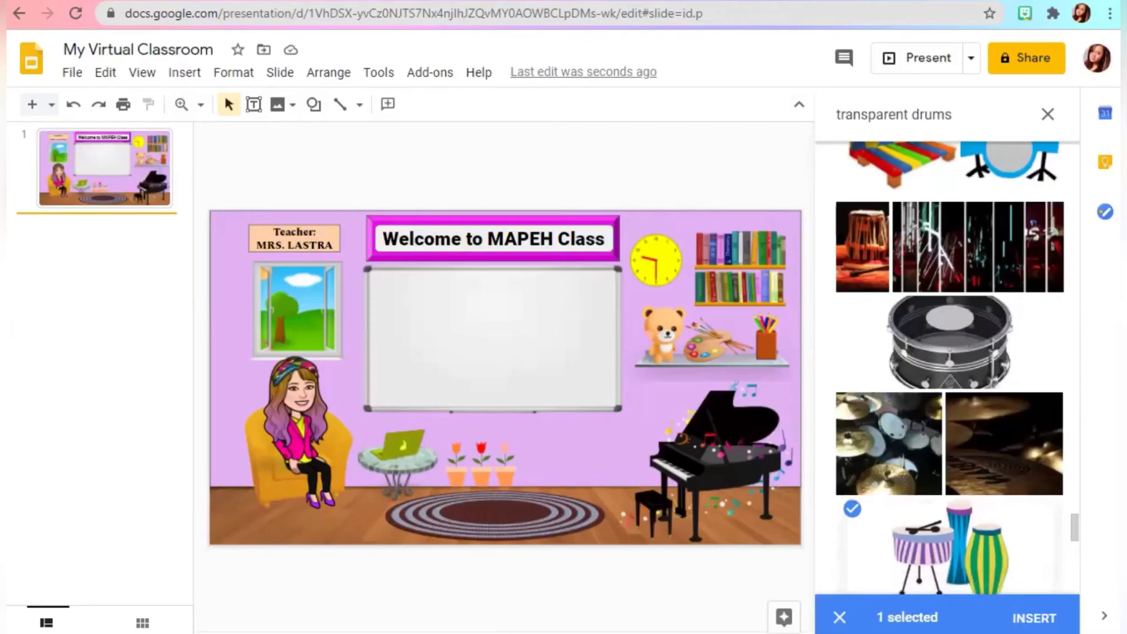
click(1033, 617)
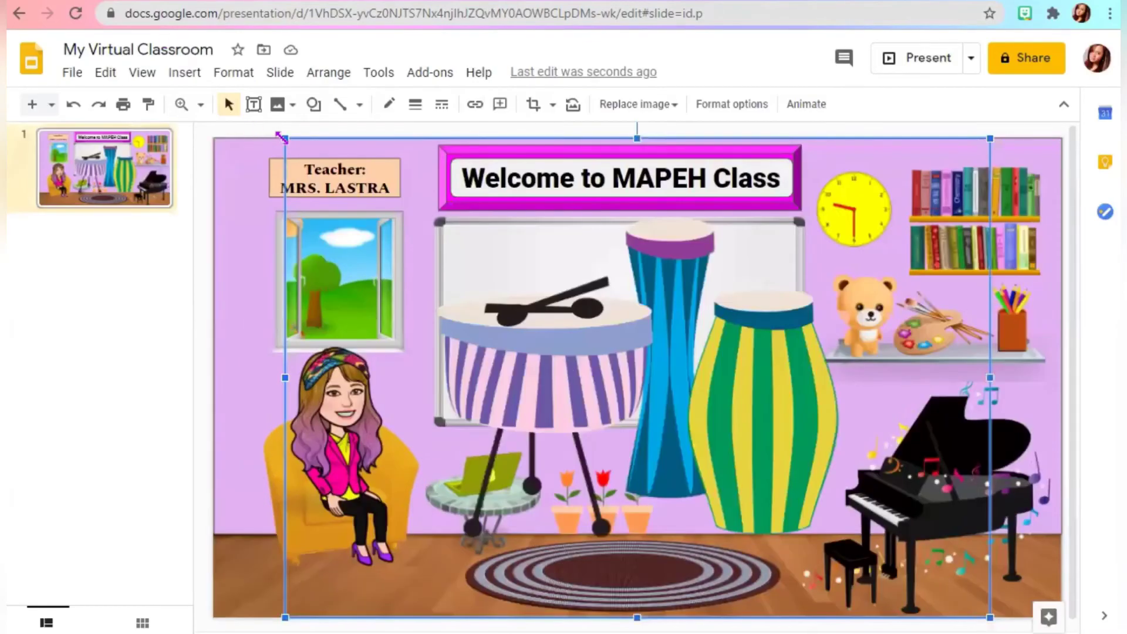
drag(284, 139, 679, 508)
drag(679, 403, 756, 458)
drag(880, 543, 786, 510)
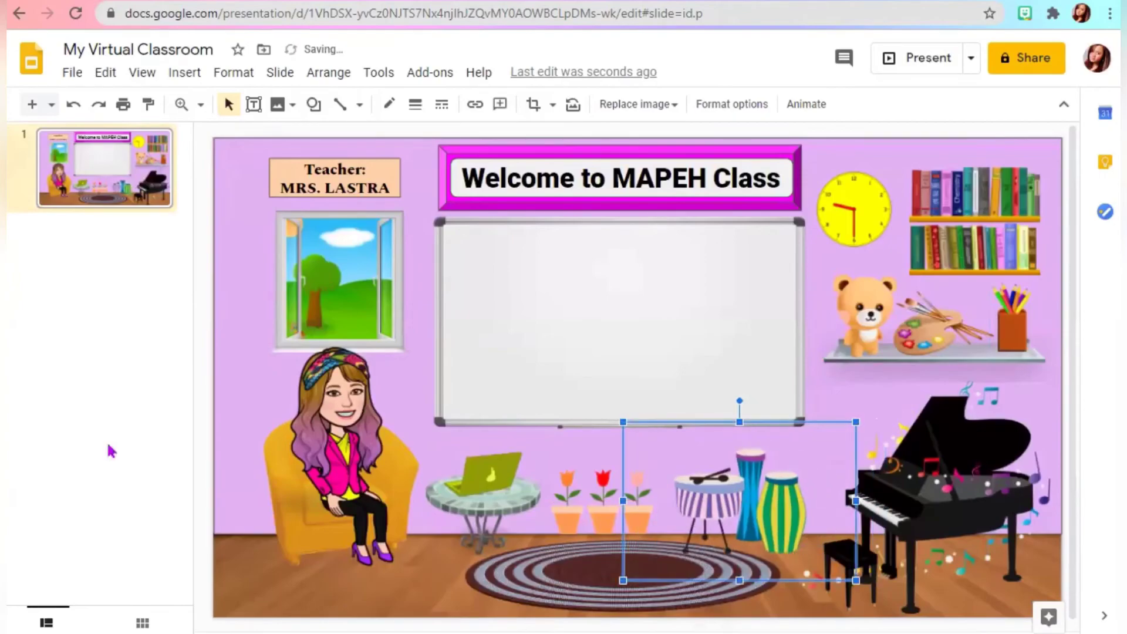
Upload the flute-playing character image "image00001-removebg-preview (1)" from the computer onto the slide
click(184, 72)
mouse_move(351, 115)
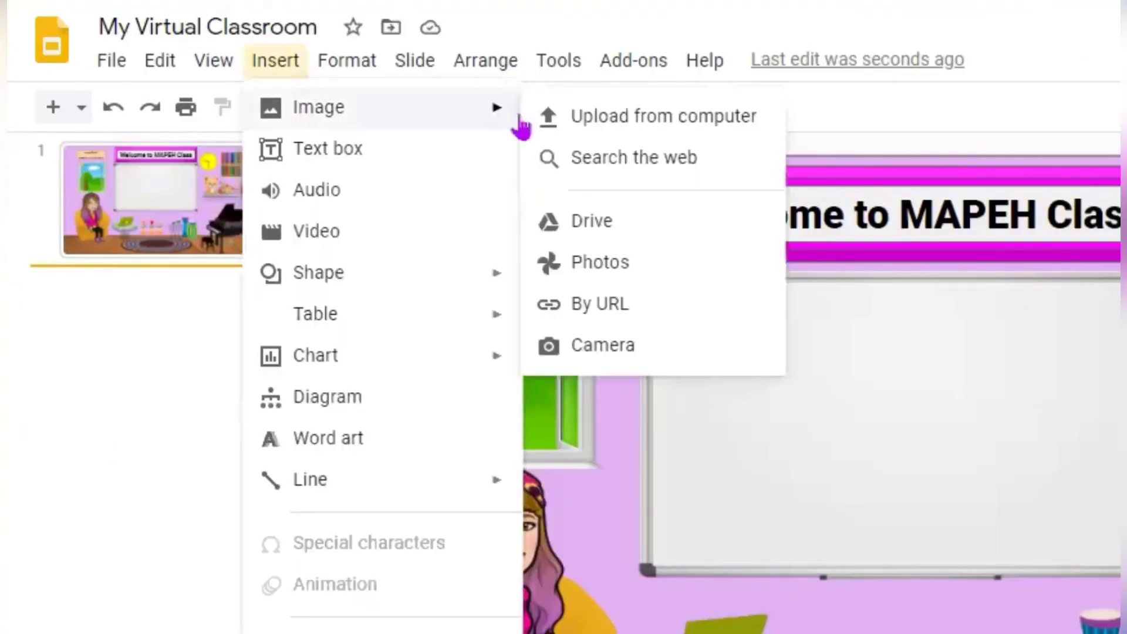
click(681, 123)
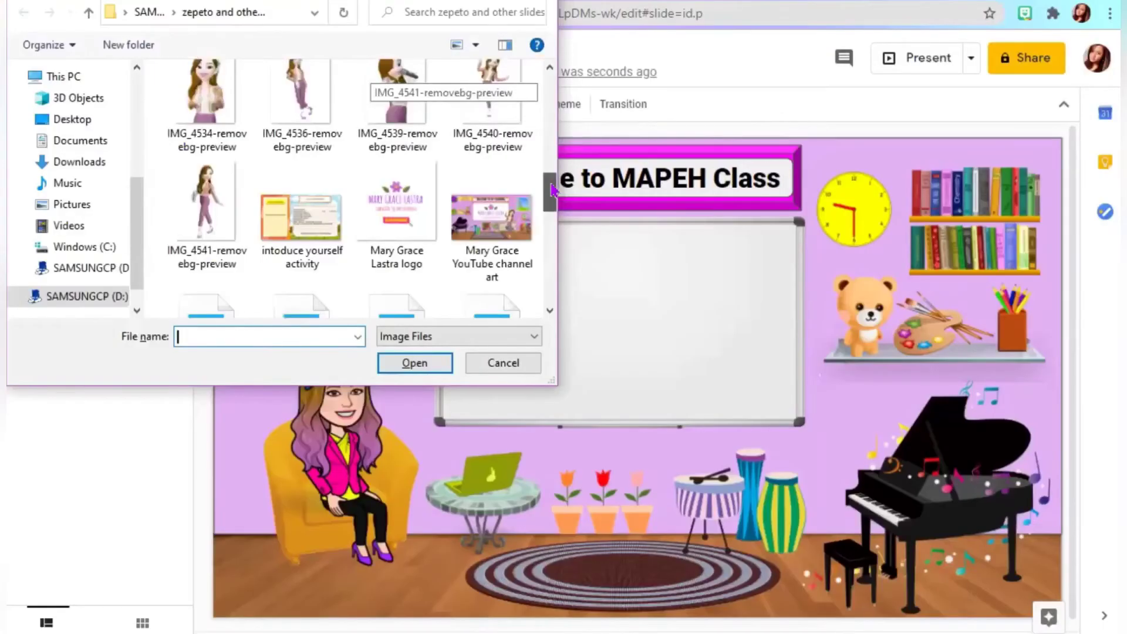
scroll(552, 114, up, 10)
click(301, 194)
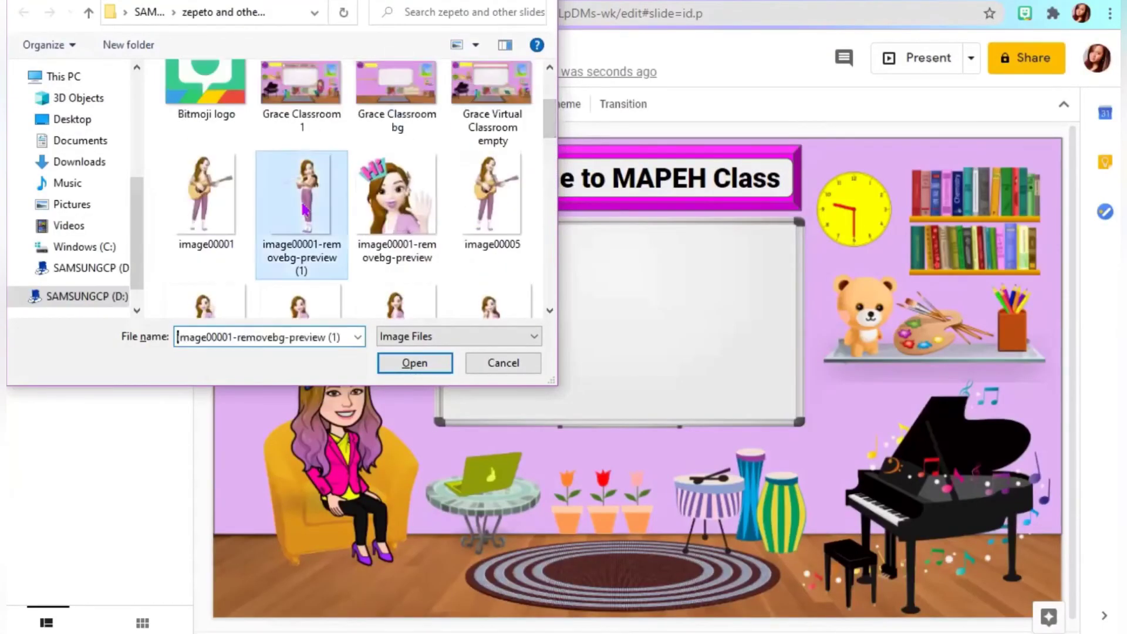
click(415, 362)
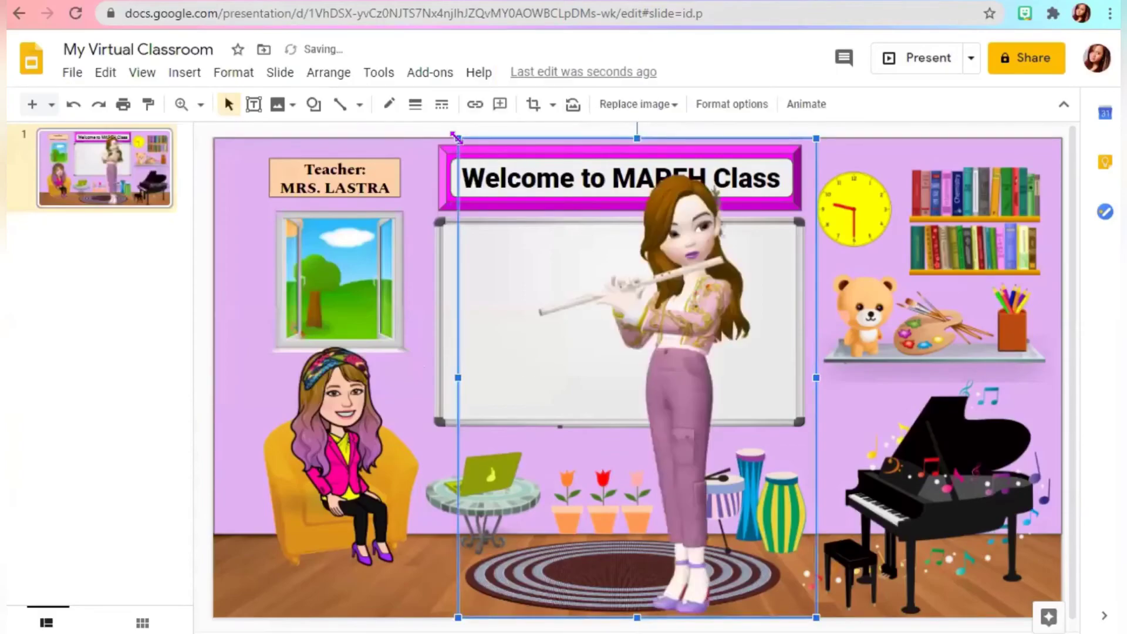
Shrink the flute player and place it standing between the yellow armchair and the rug, in front of the round table
drag(456, 138, 584, 302)
drag(622, 411, 319, 405)
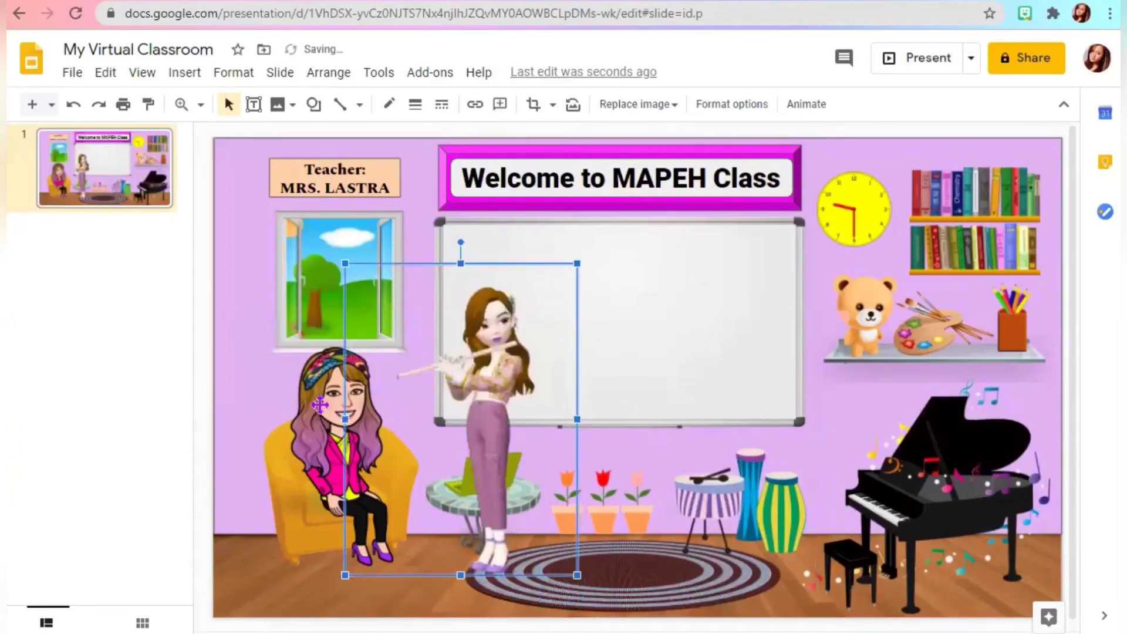
drag(345, 263, 319, 230)
On a duplicate of the slide, delete the seated Bitmoji and move the flute player in front of the yellow armchair
click(305, 429)
key(Delete)
drag(469, 426, 248, 469)
click(128, 425)
click(439, 290)
click(124, 395)
click(360, 433)
Add a text box on the whiteboard with the centered text "MUSIC LESSON 1: VOCAL MUSIC OF LUZON LOWLANDS" at size 31
click(184, 72)
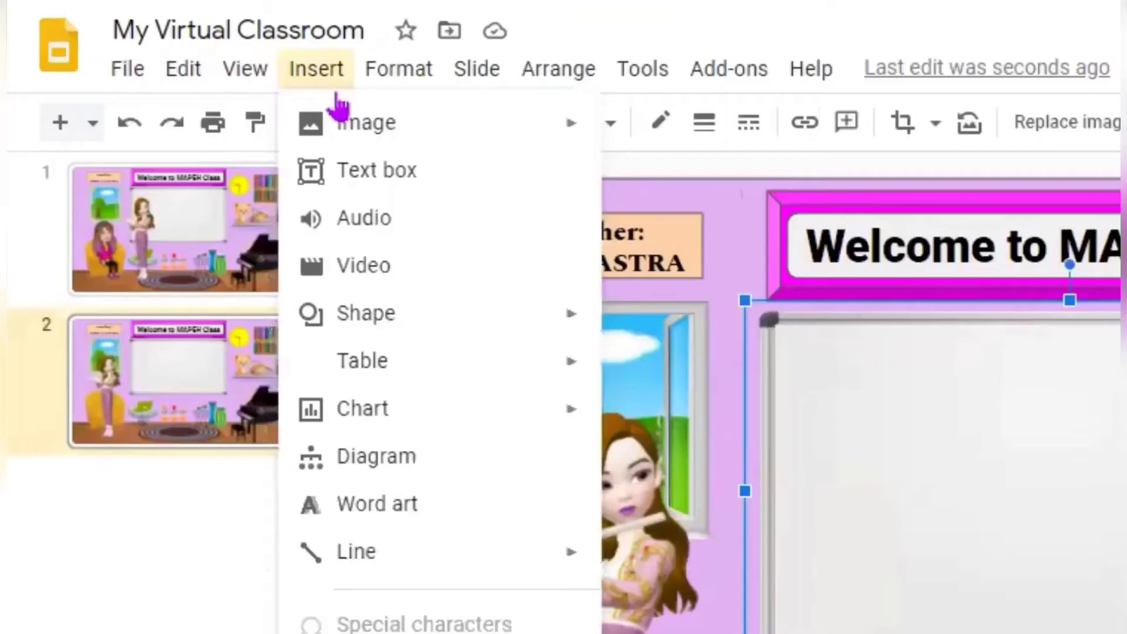
click(377, 170)
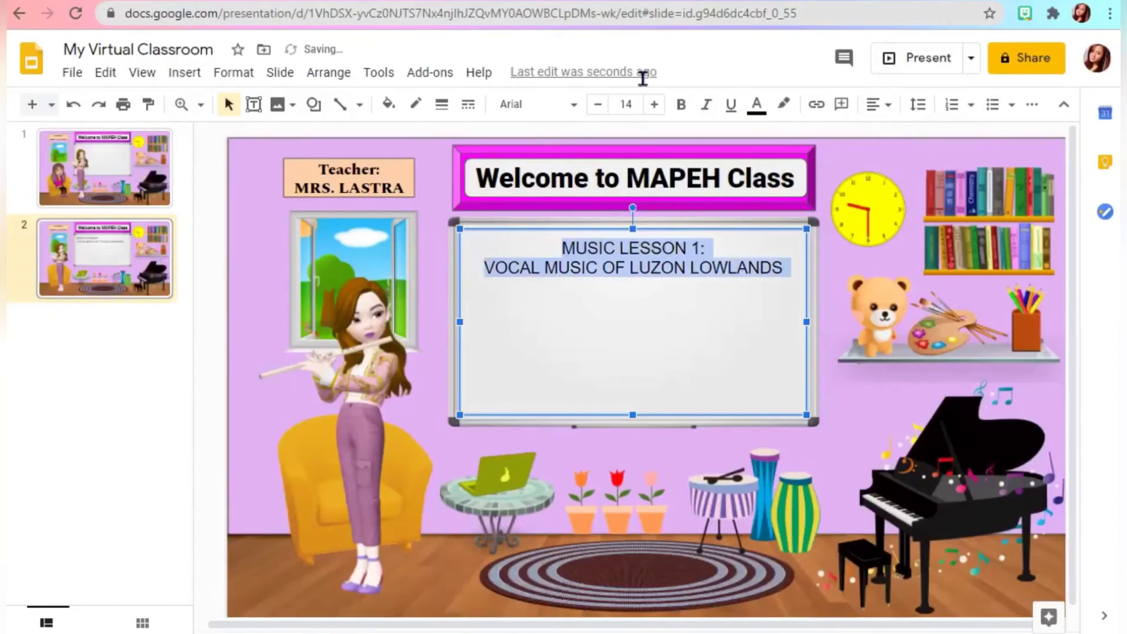
click(654, 104)
click(655, 103)
click(655, 104)
click(655, 104)
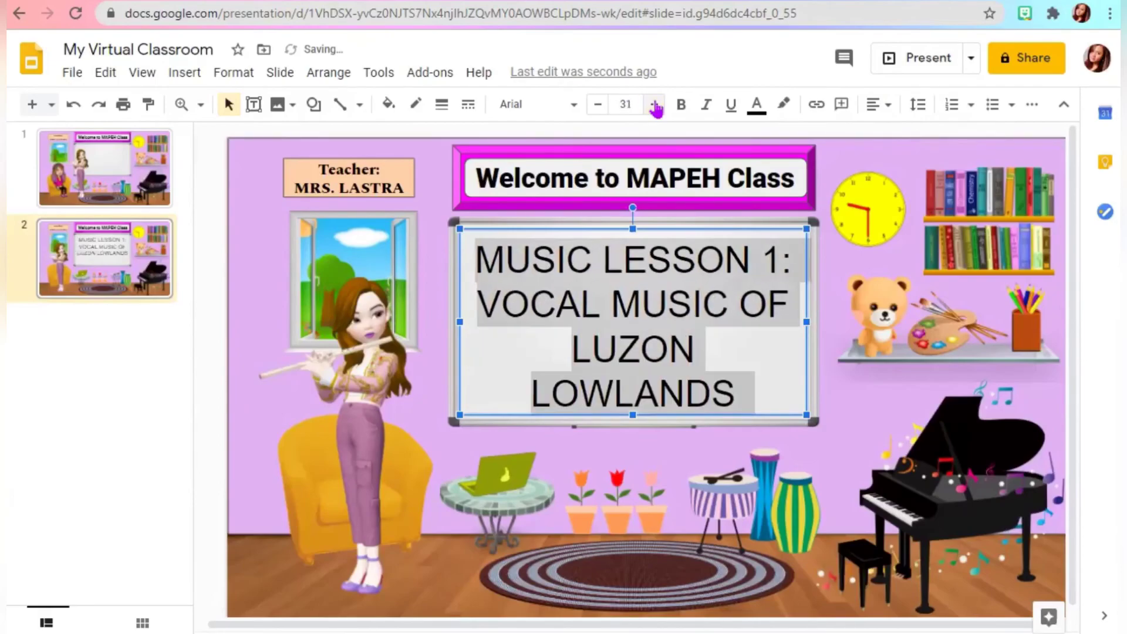
Change the font of the "MUSIC LESSON 1:" line to Caveat
triple_click(583, 254)
click(573, 103)
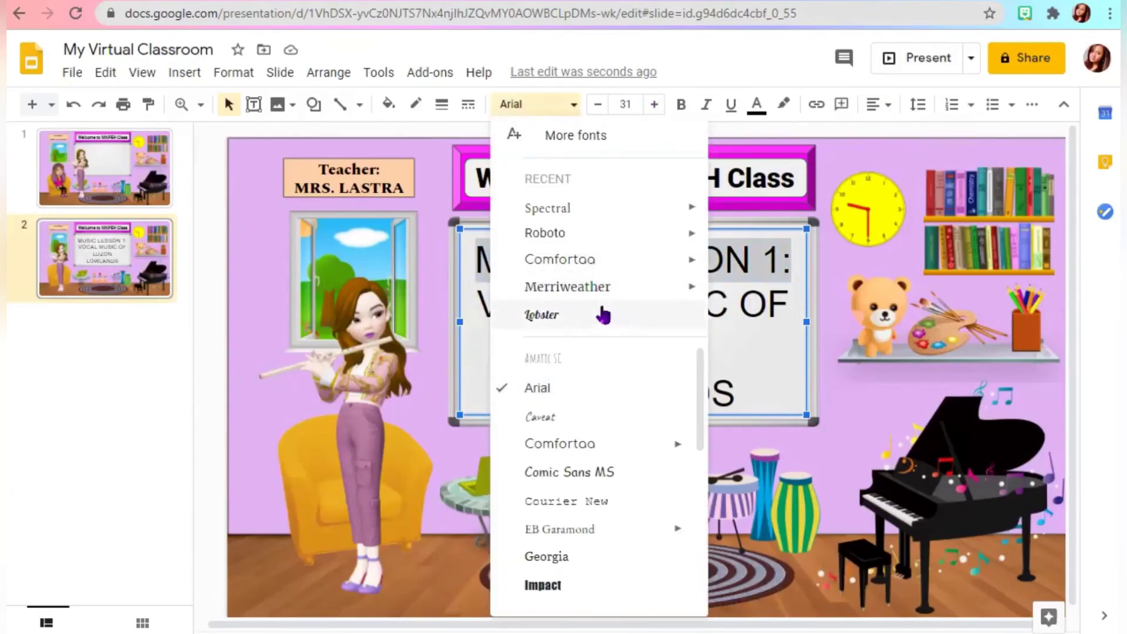
click(575, 418)
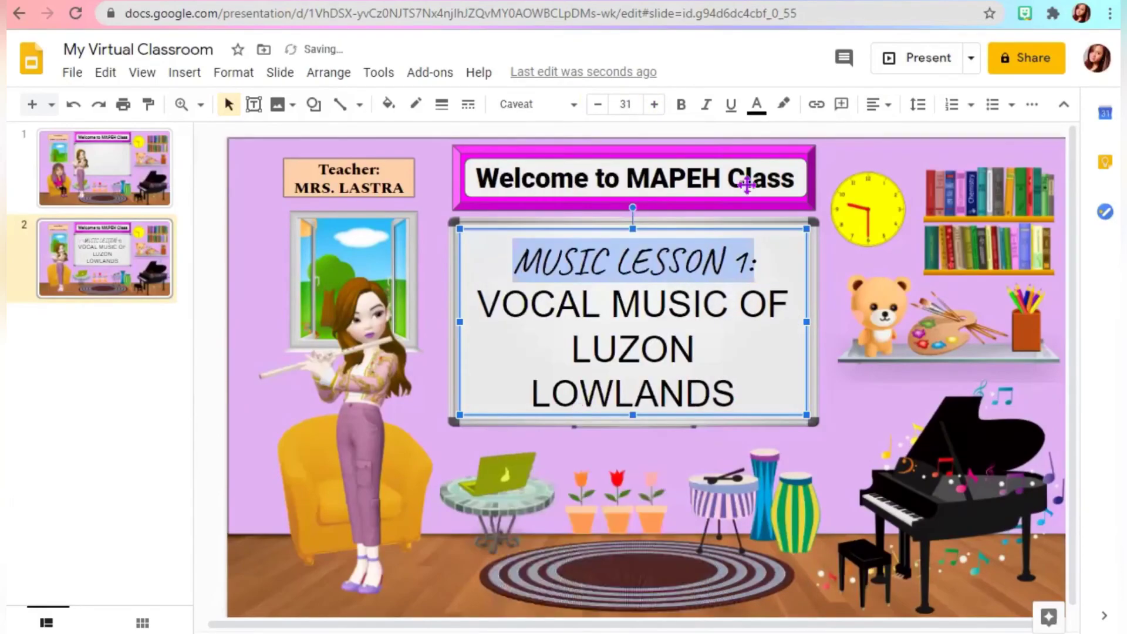
Set the font of "VOCAL MUSIC OF LUZON LOWLANDS" to Montserrat Black
drag(473, 303, 738, 399)
click(573, 105)
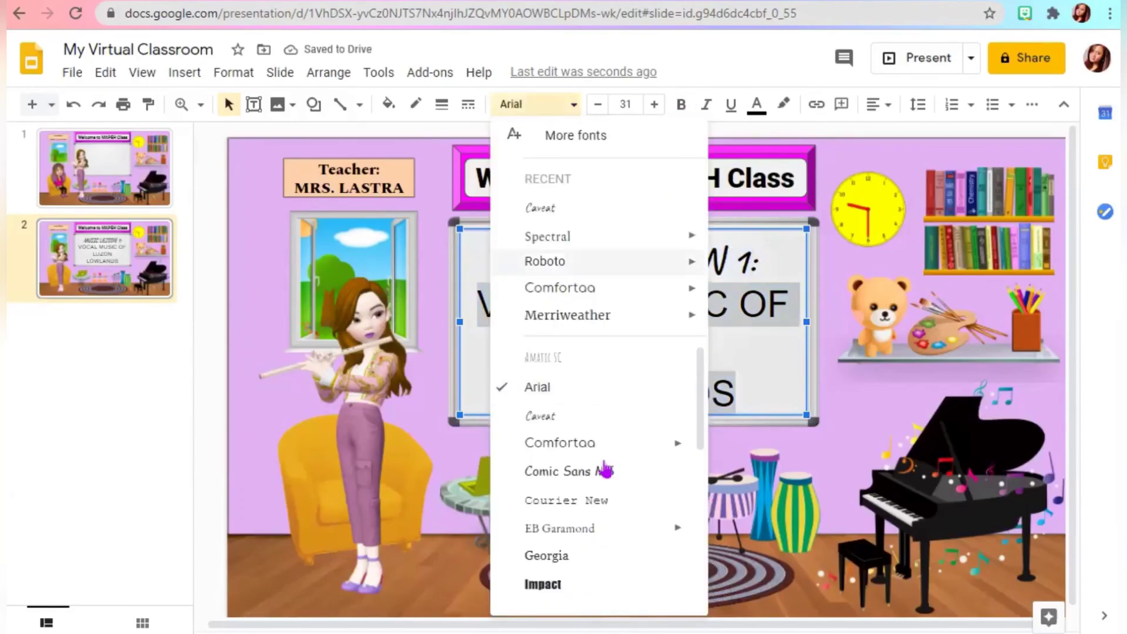
scroll(604, 469, down, 3)
mouse_move(646, 501)
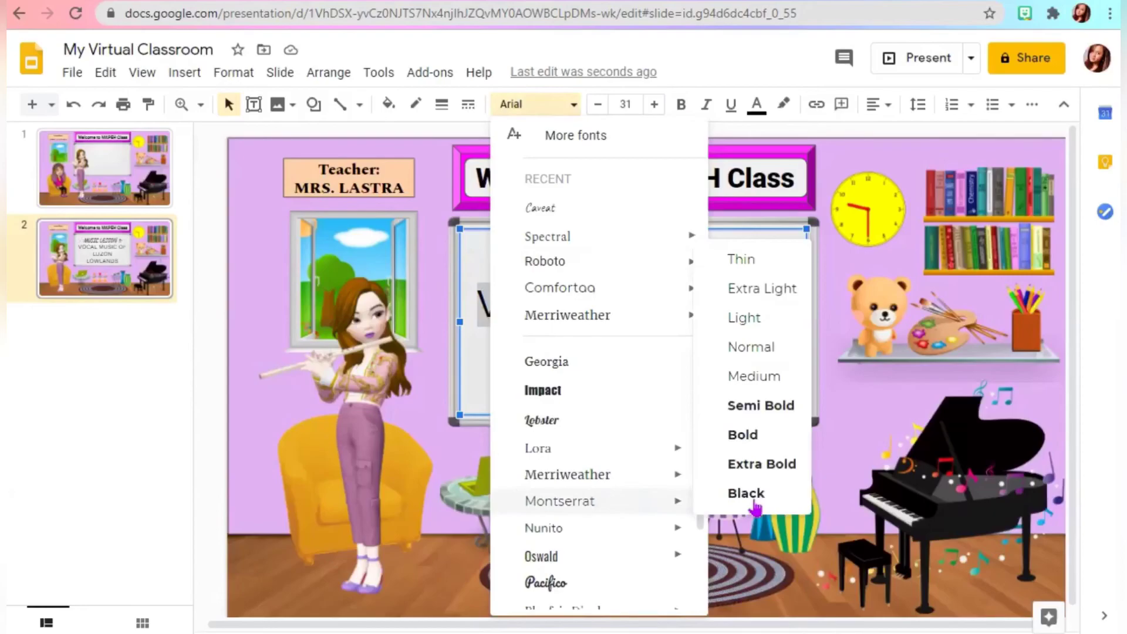
click(754, 498)
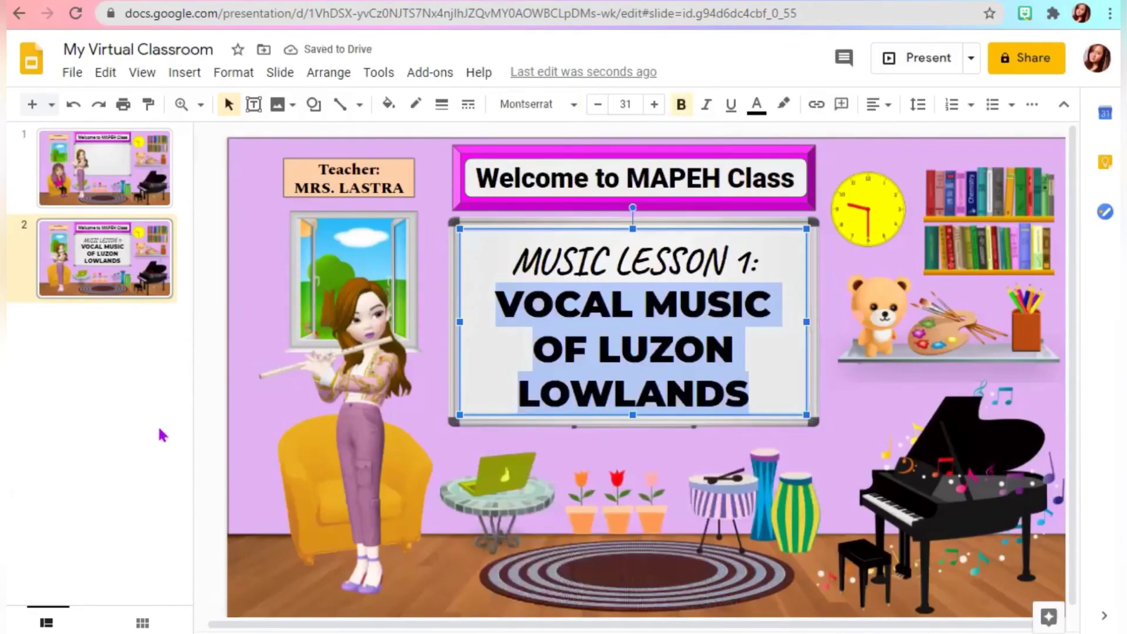
click(229, 428)
click(185, 72)
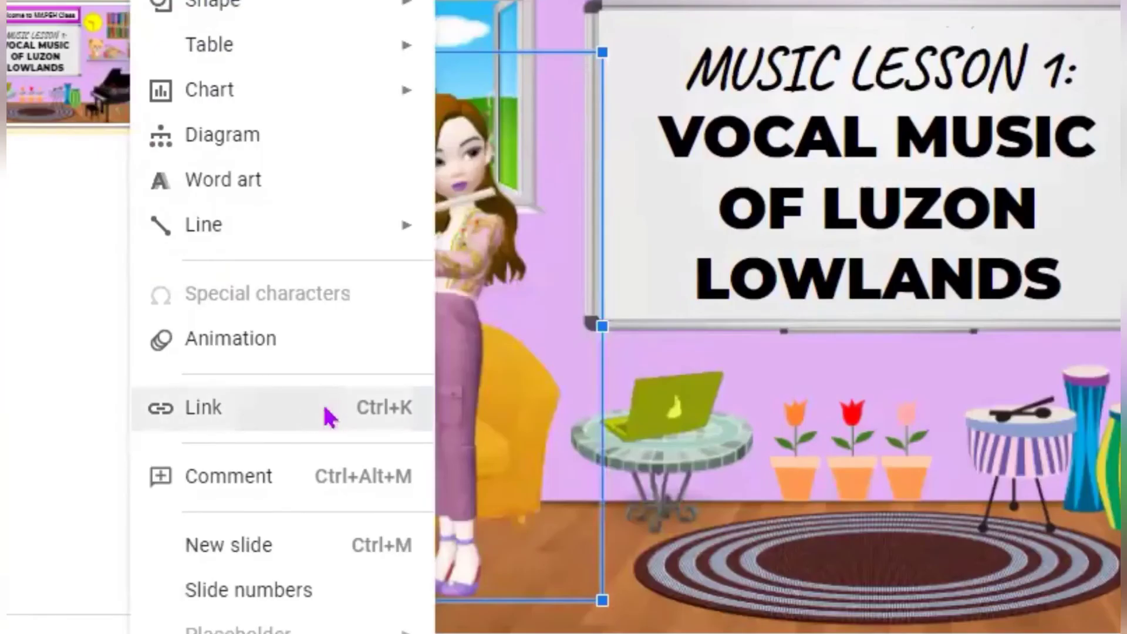
click(327, 417)
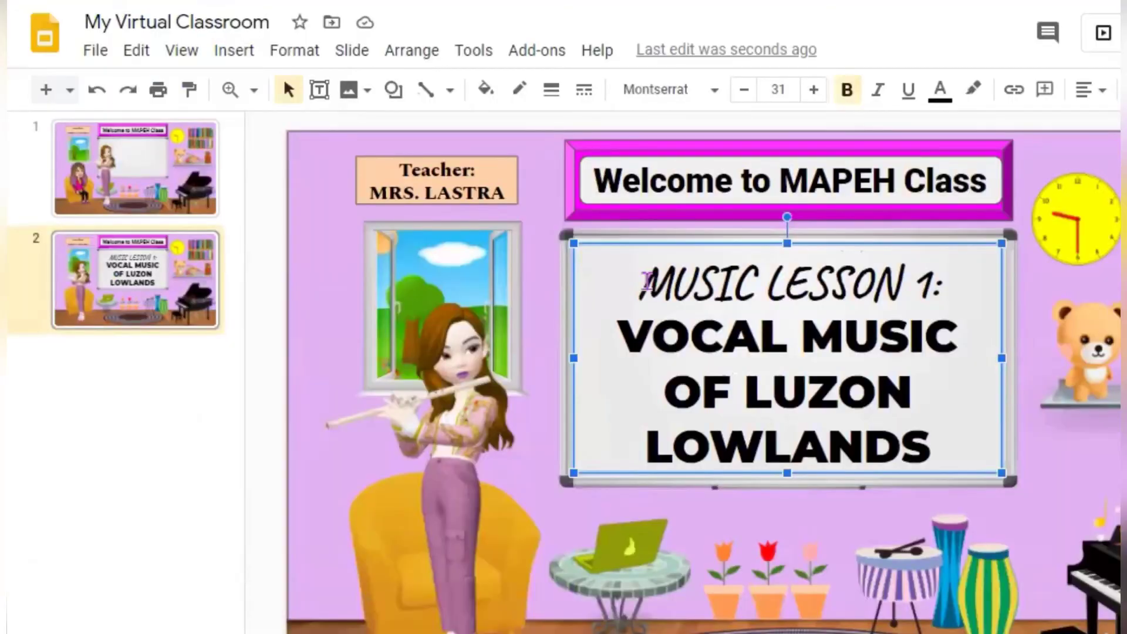
Start adding a link to the whole lesson title text on the whiteboard
drag(698, 282, 923, 430)
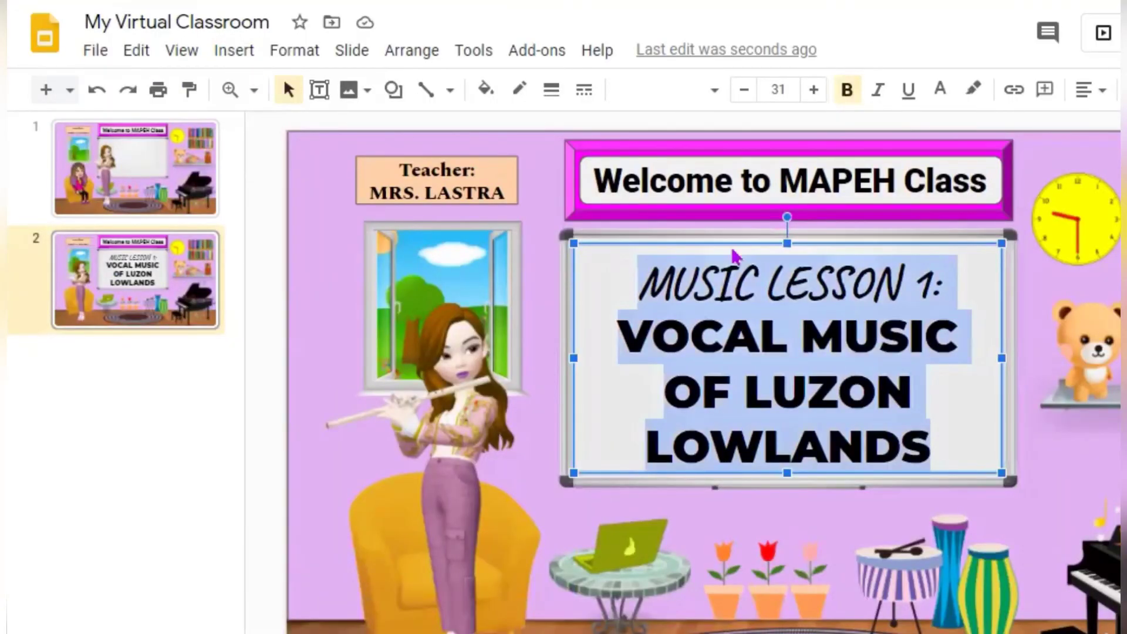
click(249, 56)
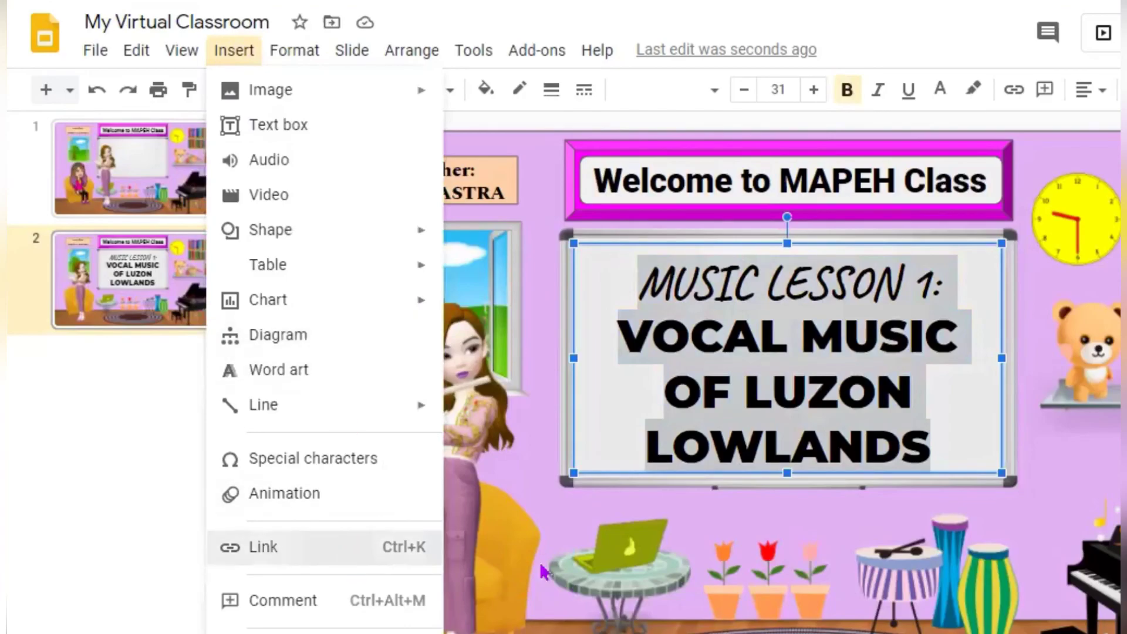
key(ctrl+k)
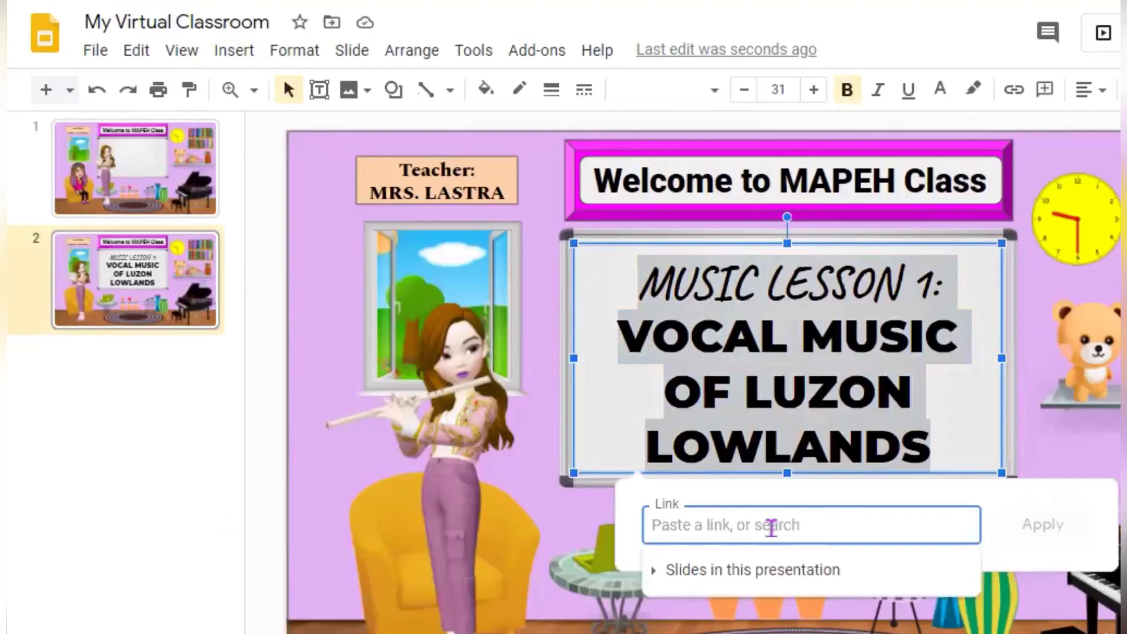